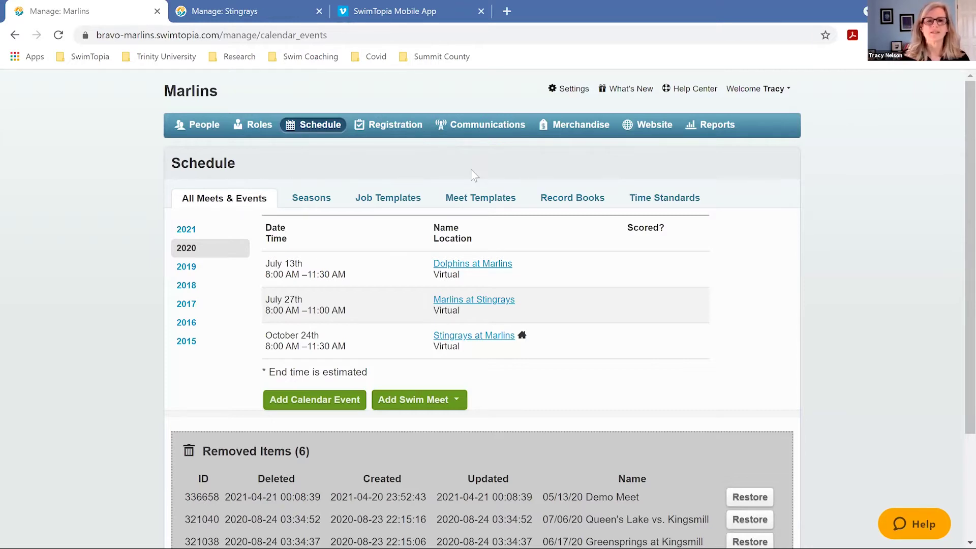
Open the Virtual Meet Template from the schedule's meet templates and review its list of events
click(478, 199)
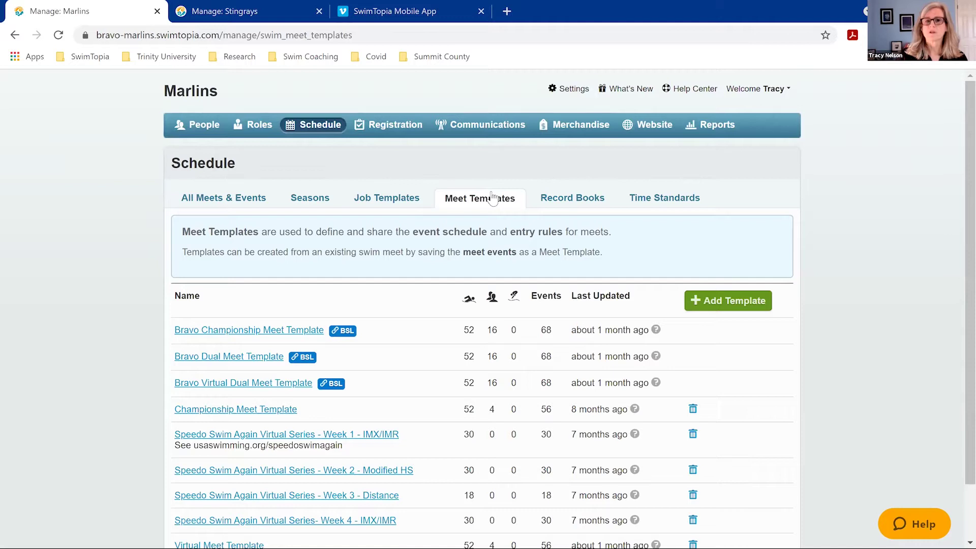
scroll(417, 284, down, 1)
scroll(417, 283, down, 2)
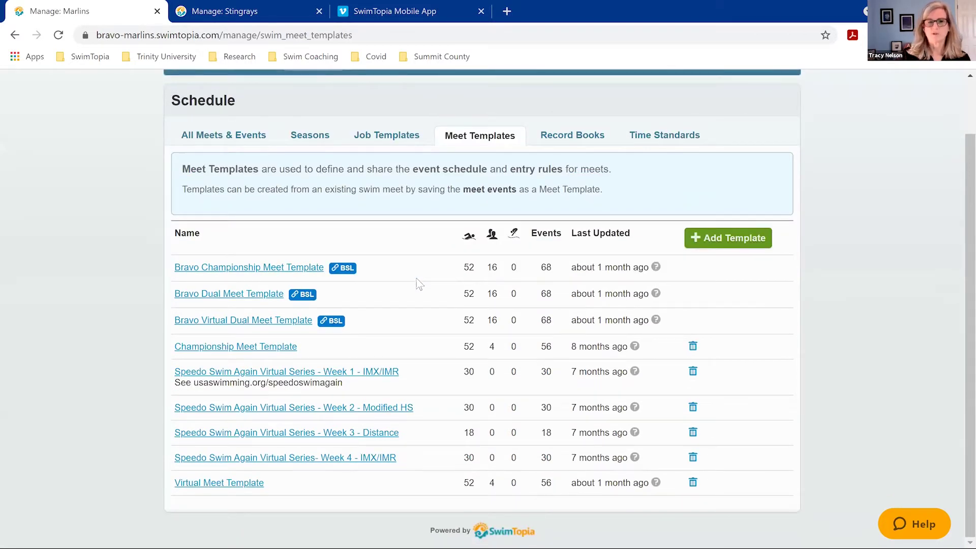
mouse_move(347, 271)
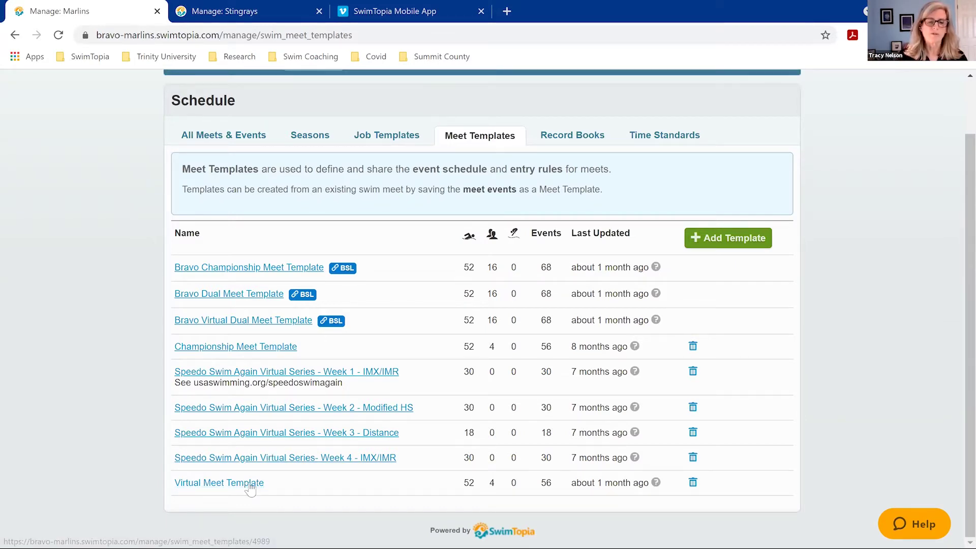
click(449, 458)
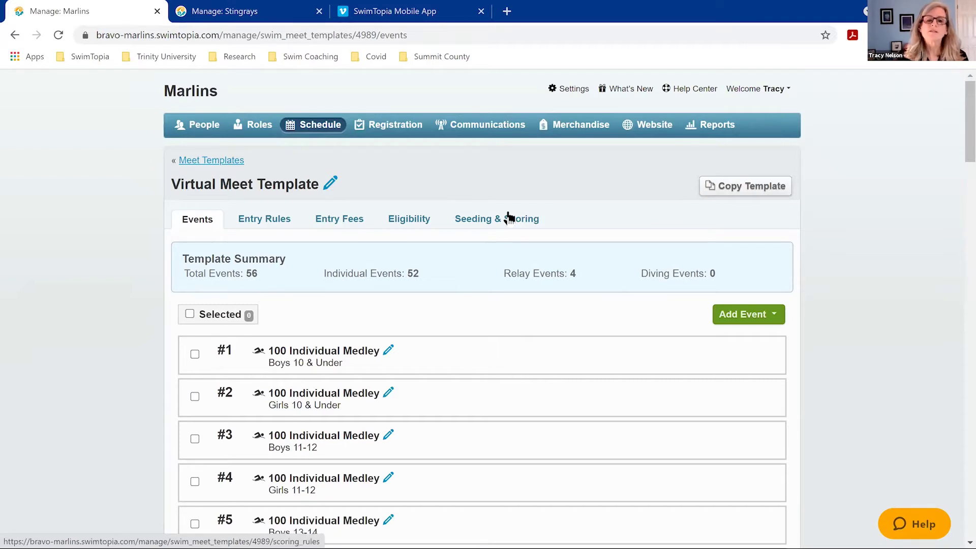
scroll(509, 275, down, 2)
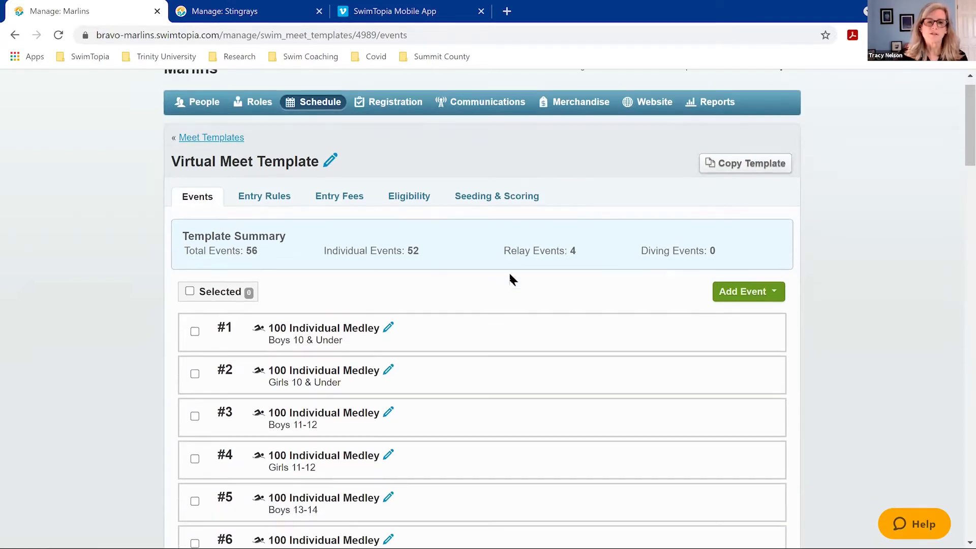
scroll(510, 278, down, 1)
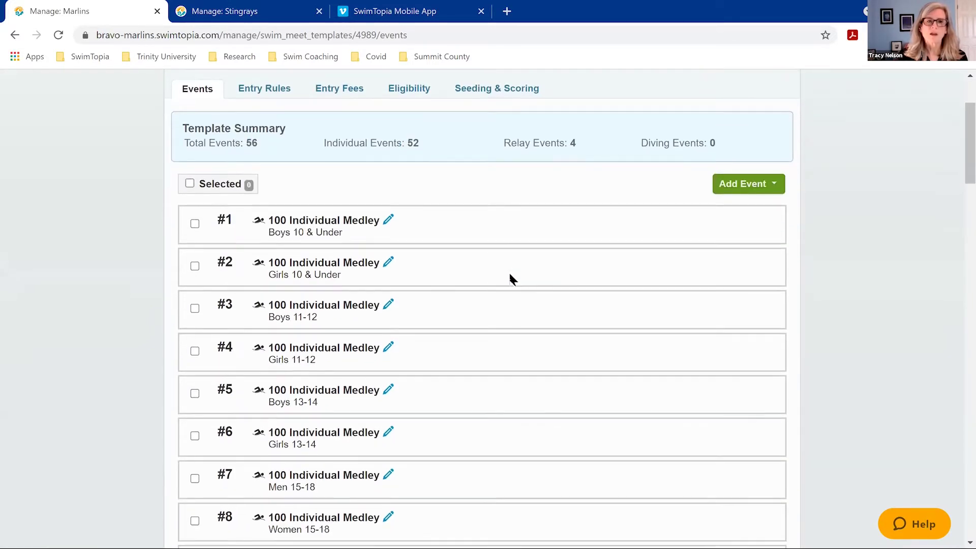
scroll(278, 159, up, 1)
Review the template's entry rules, covering entry limits, general options, qualification and individual event settings
click(269, 152)
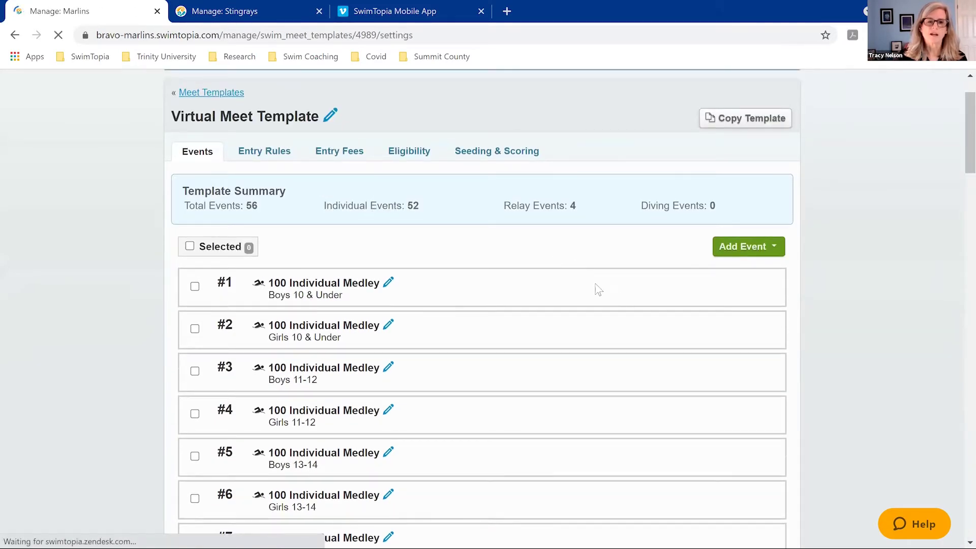
scroll(595, 287, down, 2)
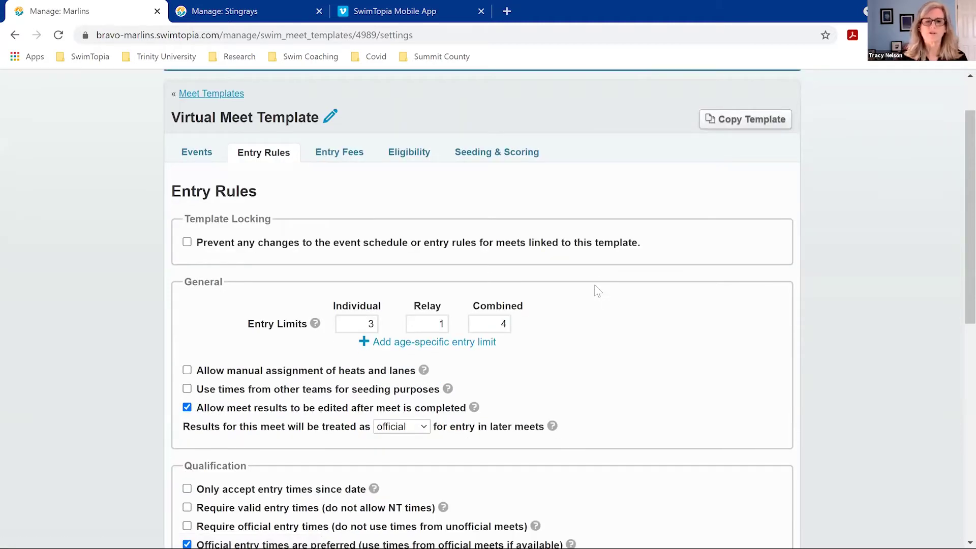
scroll(597, 290, down, 2)
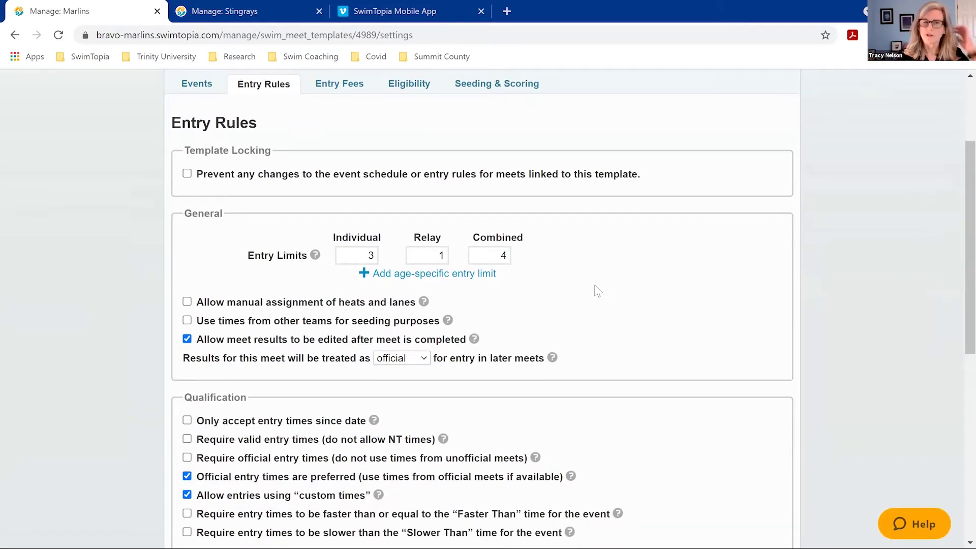
scroll(597, 290, down, 1)
scroll(591, 288, down, 2)
scroll(516, 279, down, 1)
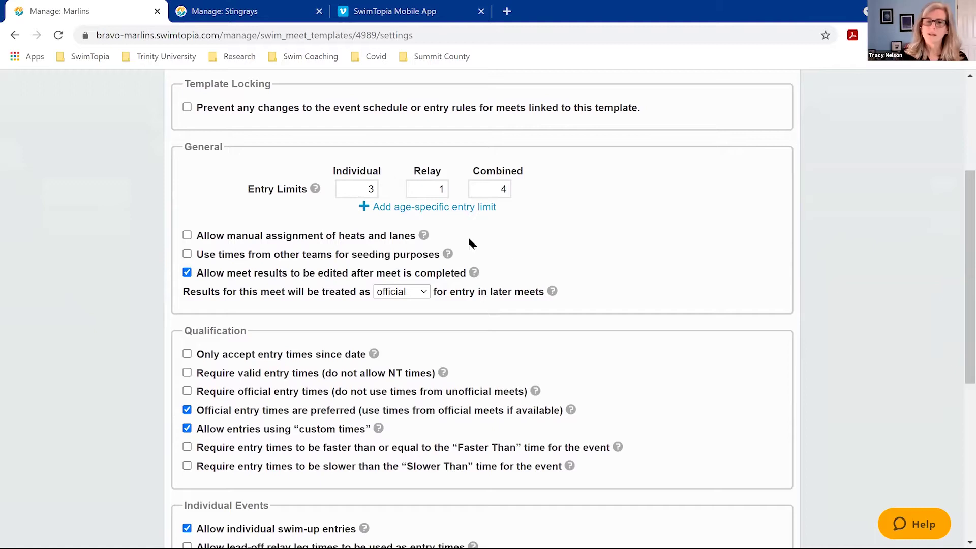
scroll(510, 263, down, 3)
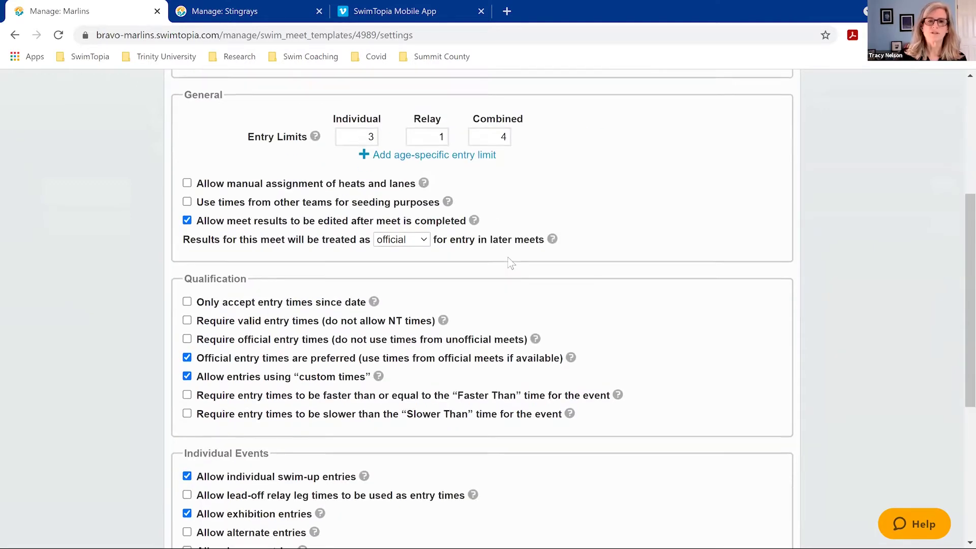
scroll(508, 264, down, 3)
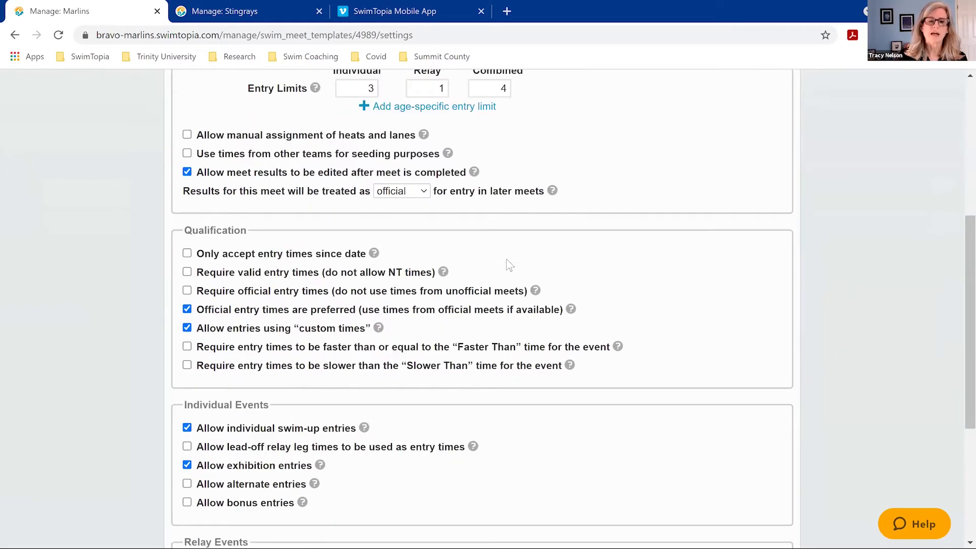
scroll(318, 214, up, 15)
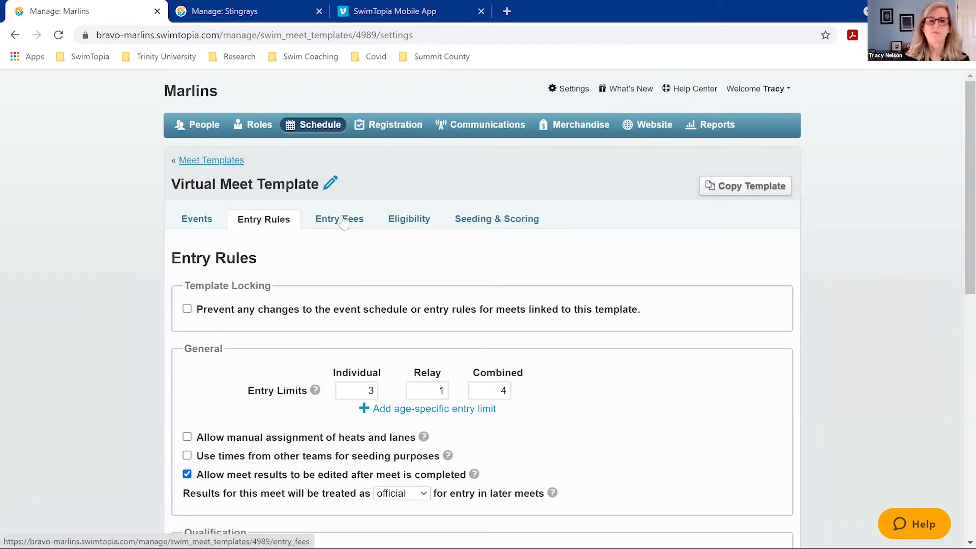
Check the template's eligibility requirements and bring up its seeding and scoring settings
click(424, 226)
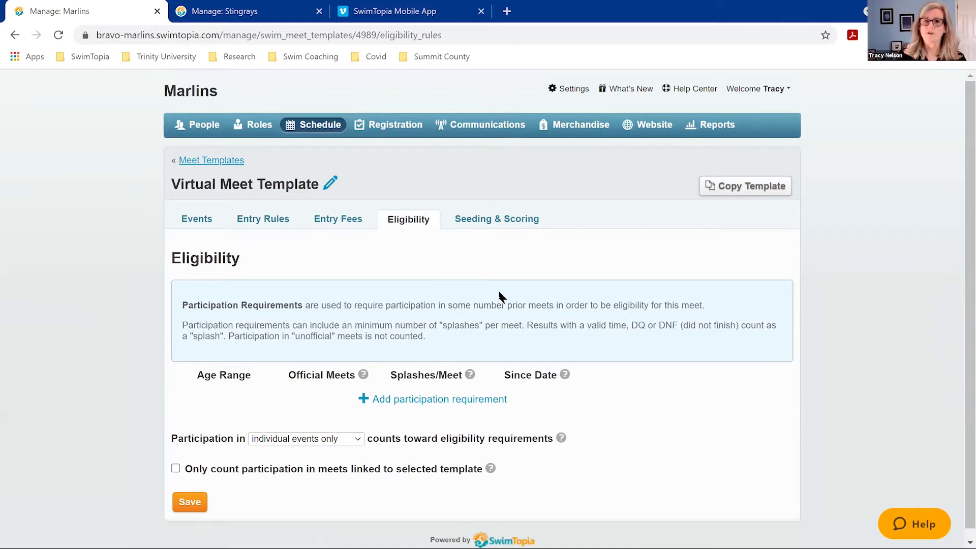
click(500, 224)
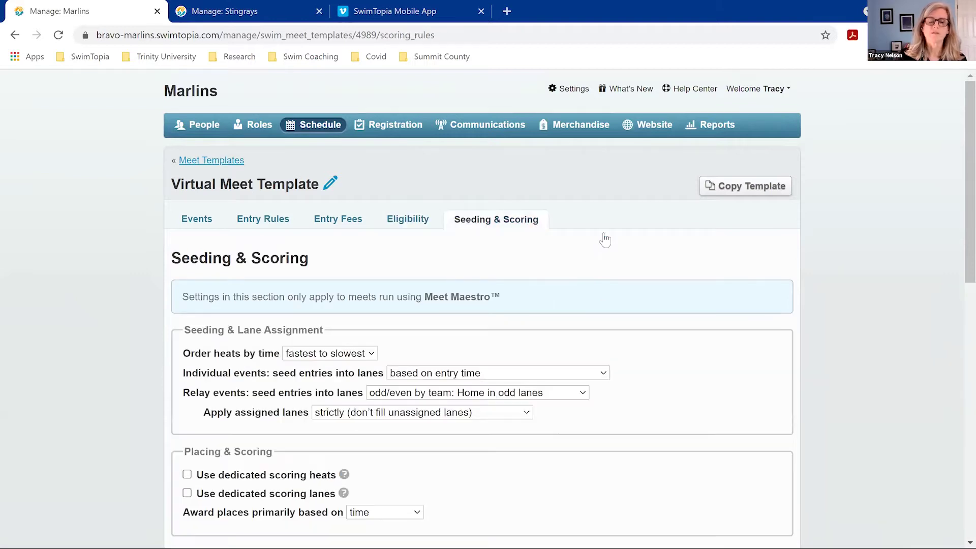
scroll(607, 239, down, 2)
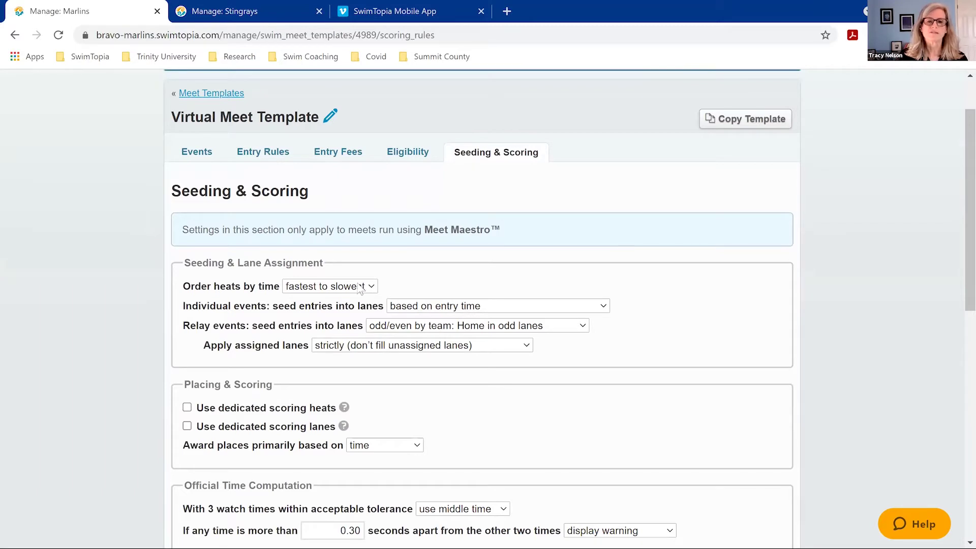
Try seeding individual events odd/even by team with Home in odd lanes, and return the seeding to based on entry time
click(609, 310)
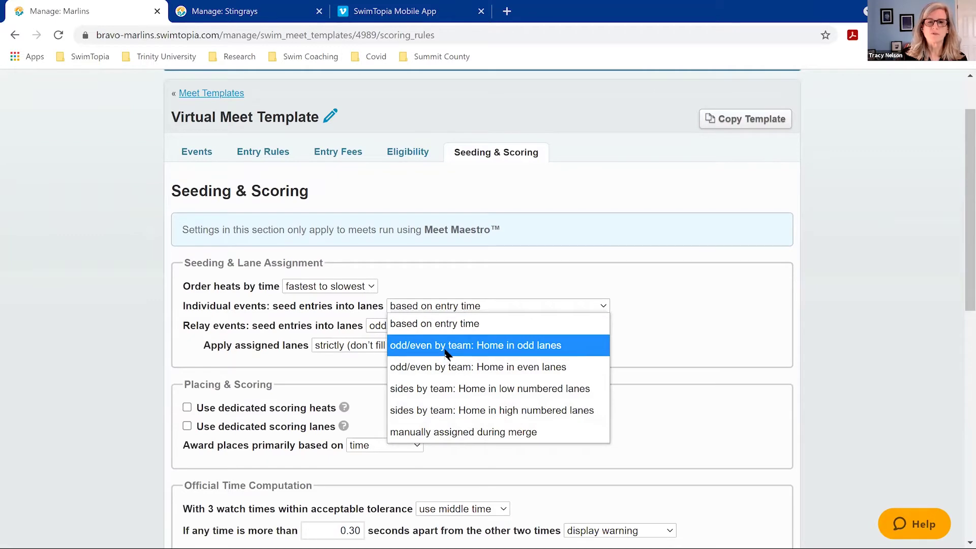
click(445, 350)
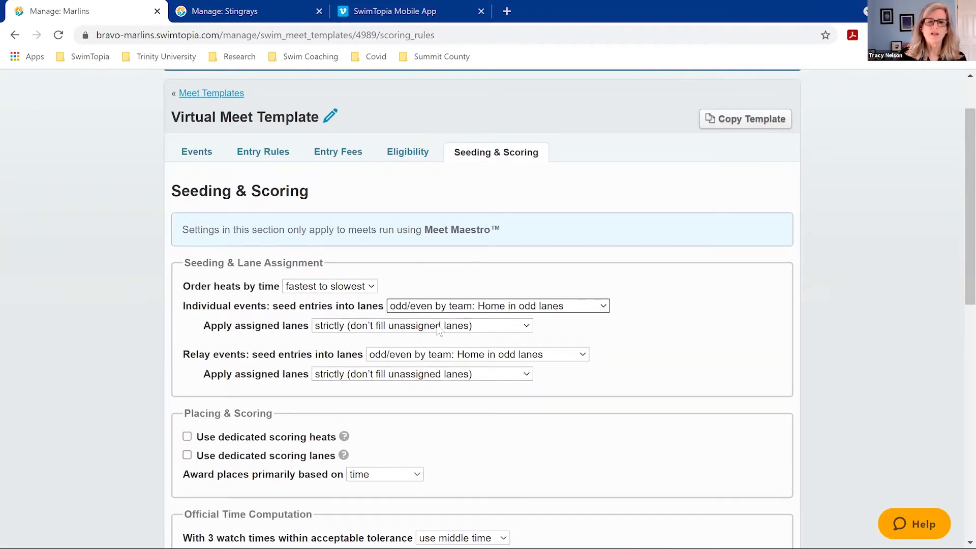
click(478, 328)
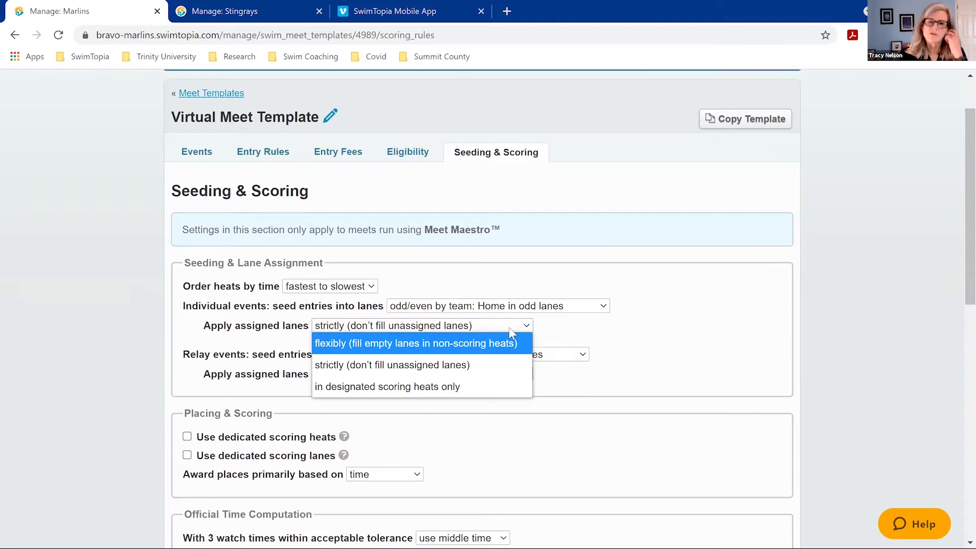
click(582, 303)
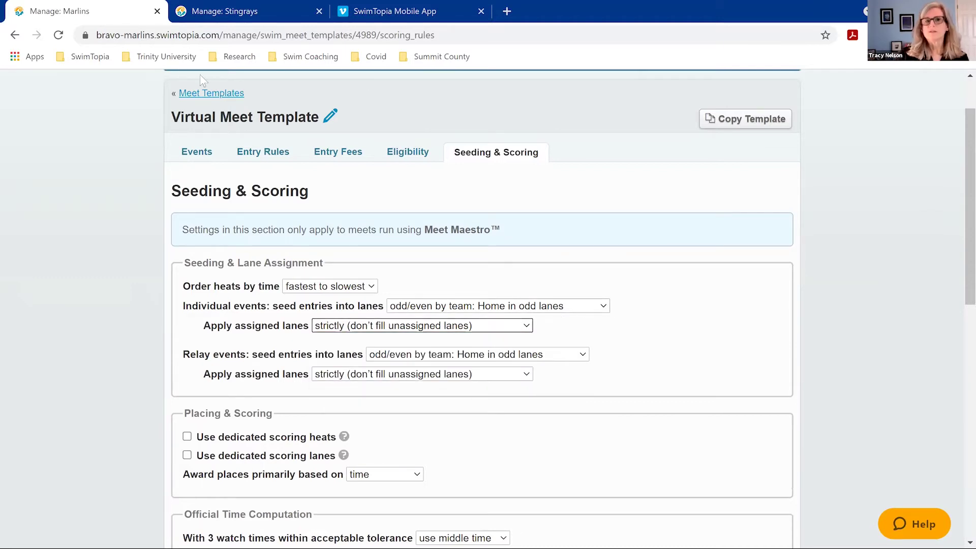
click(604, 307)
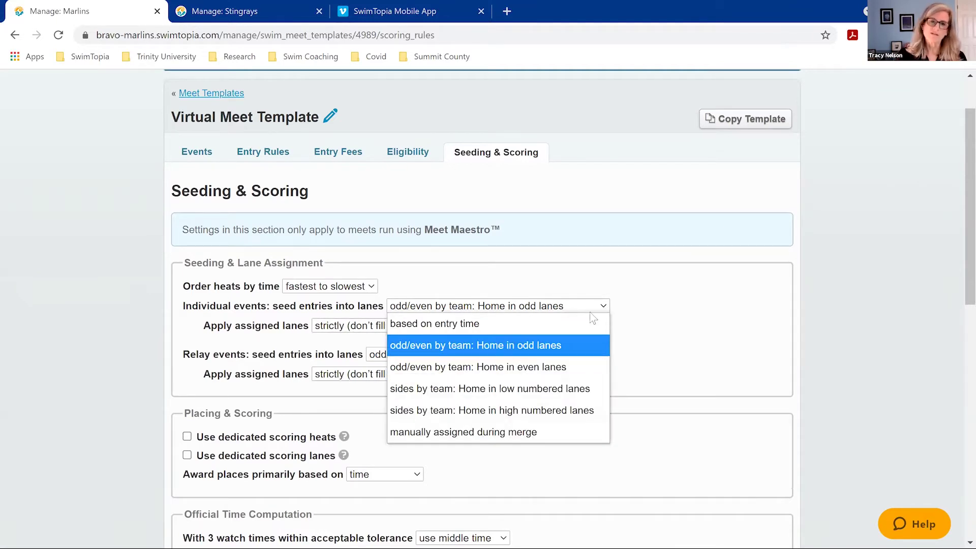
click(498, 328)
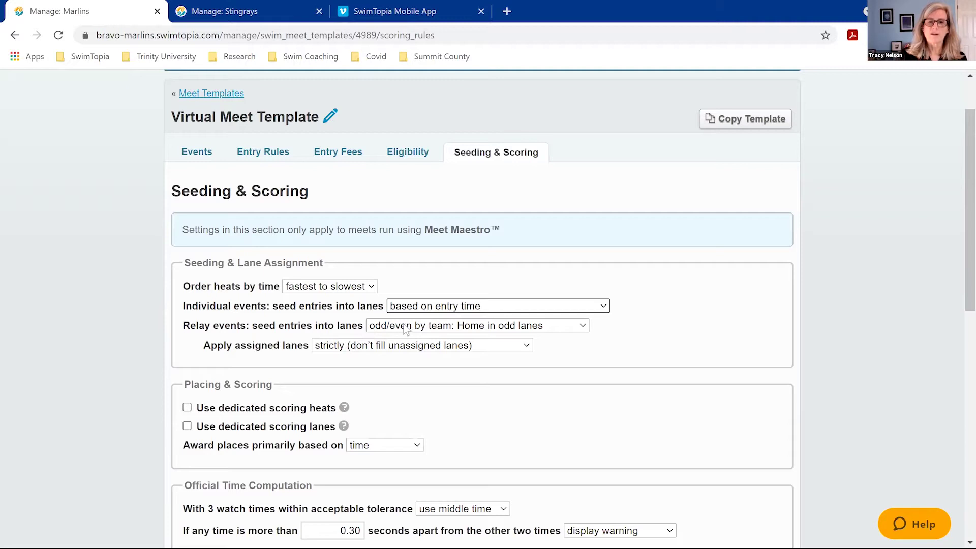
Examine the relay lane assignment options and the template's placing, official time, individual points and relay points settings
click(341, 350)
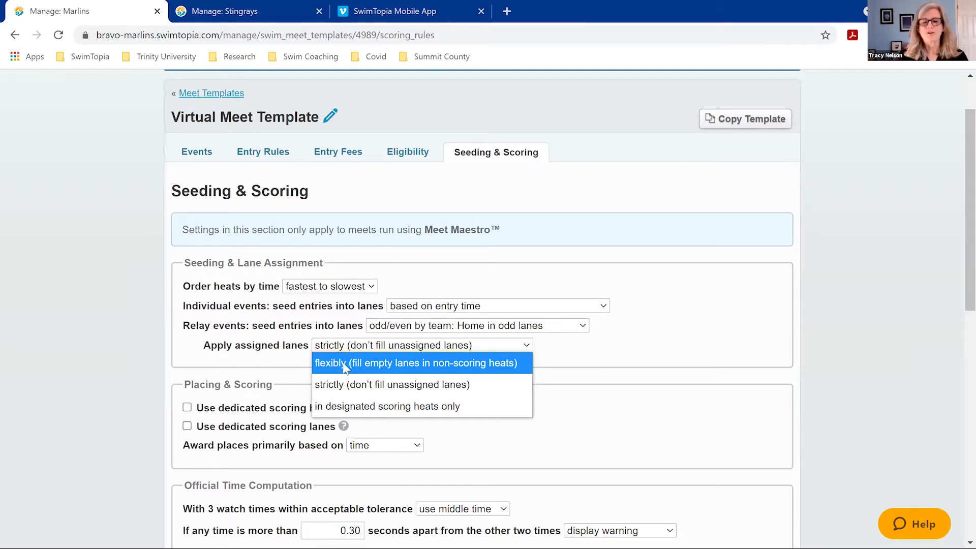
click(568, 360)
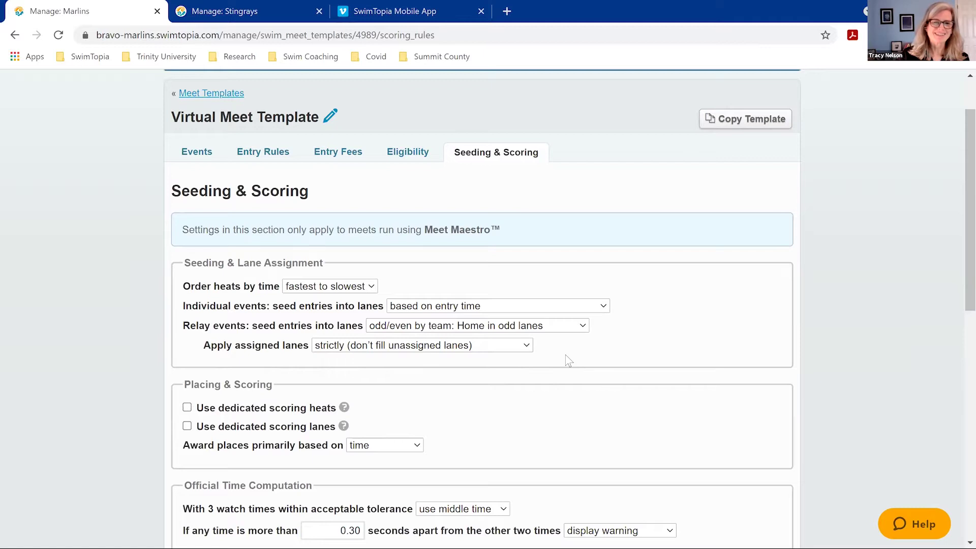
scroll(568, 360, down, 2)
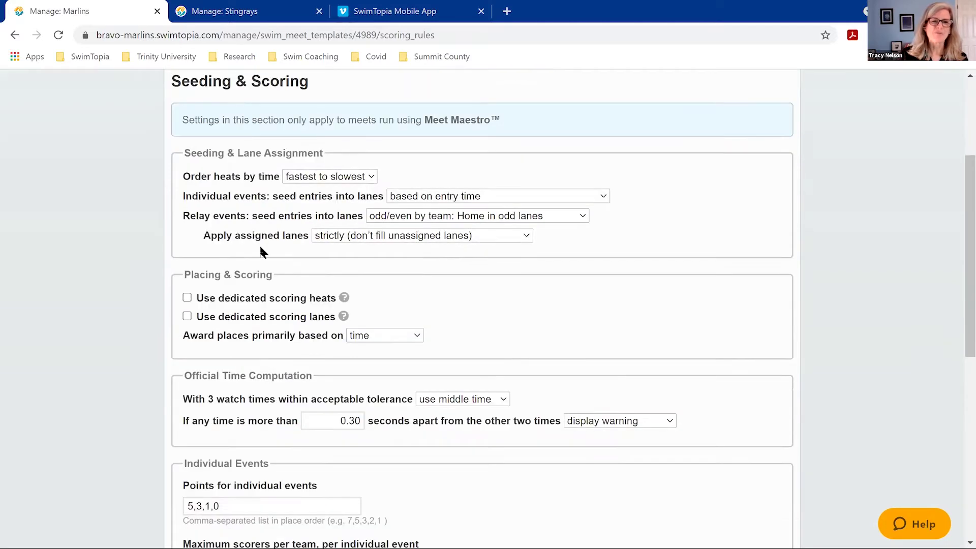
scroll(262, 250, down, 2)
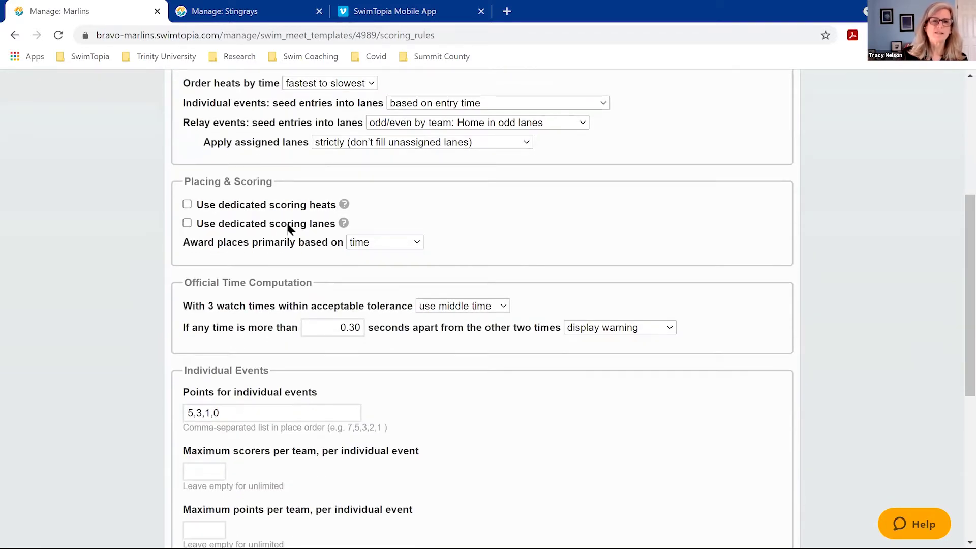
scroll(526, 251, down, 1)
scroll(524, 246, down, 2)
scroll(252, 185, down, 1)
scroll(249, 256, down, 1)
scroll(263, 253, down, 1)
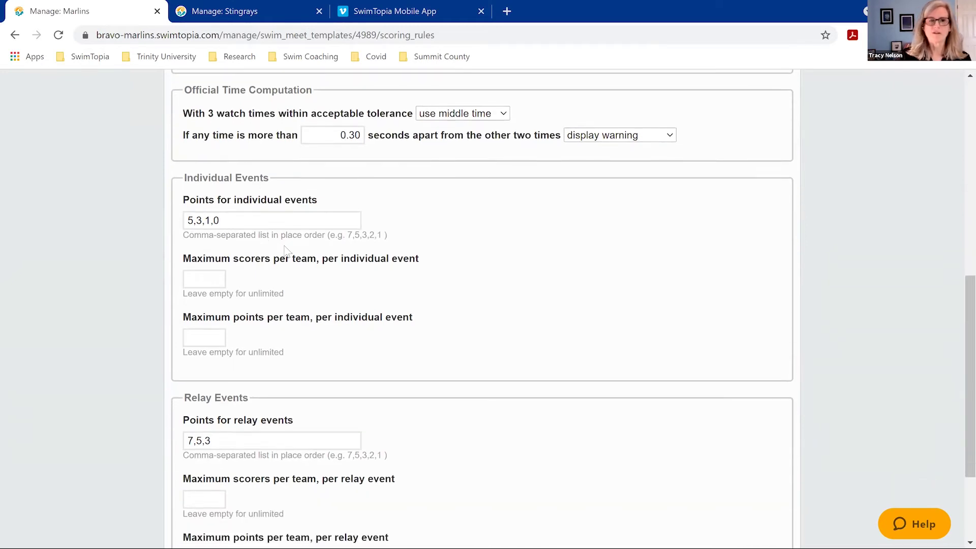
scroll(315, 252, down, 1)
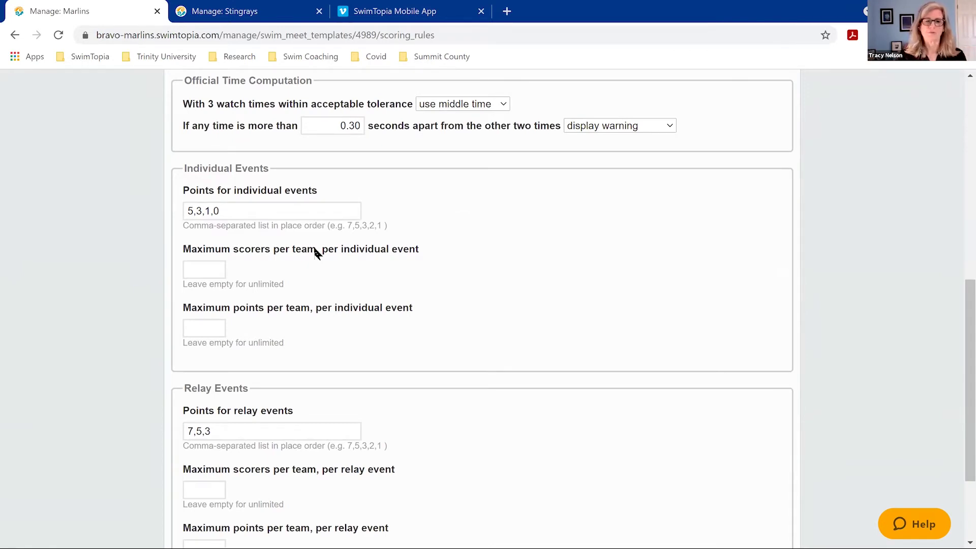
scroll(369, 250, down, 2)
scroll(366, 248, up, 3)
scroll(366, 249, up, 9)
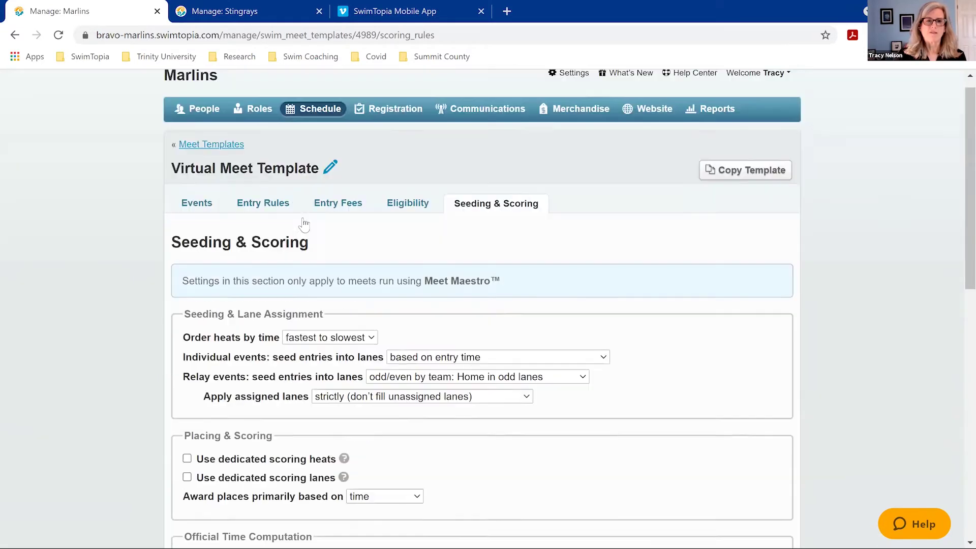
Leave the template and look over the schedule's record books and time standards
click(226, 163)
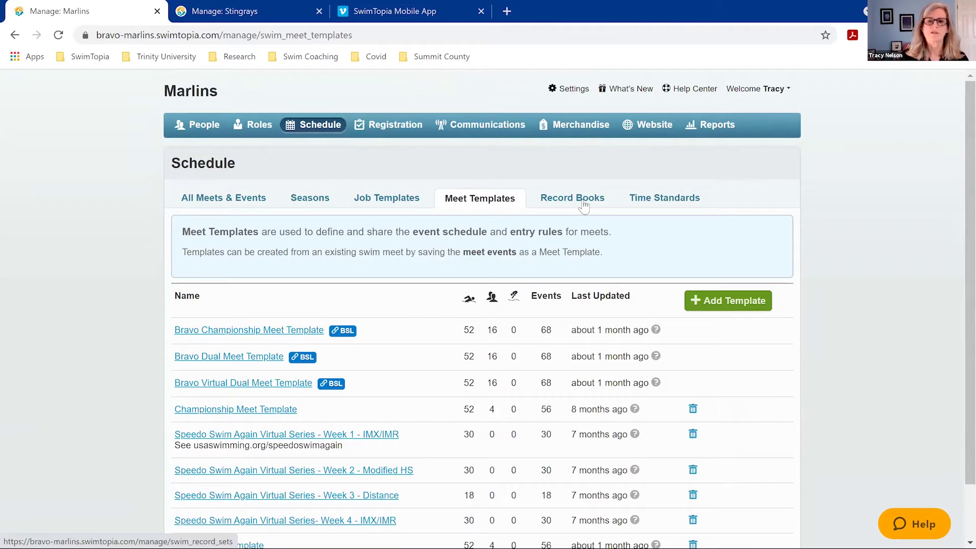
click(584, 205)
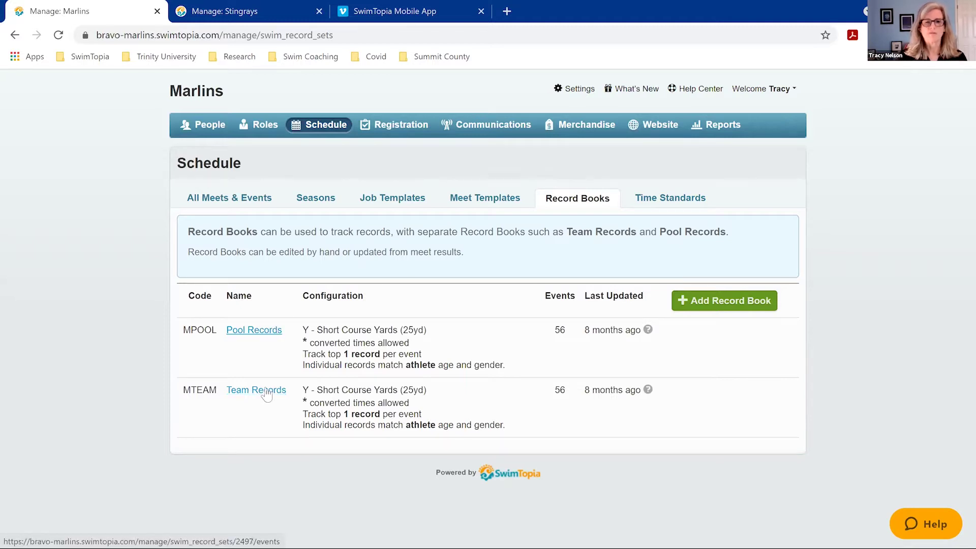
click(691, 201)
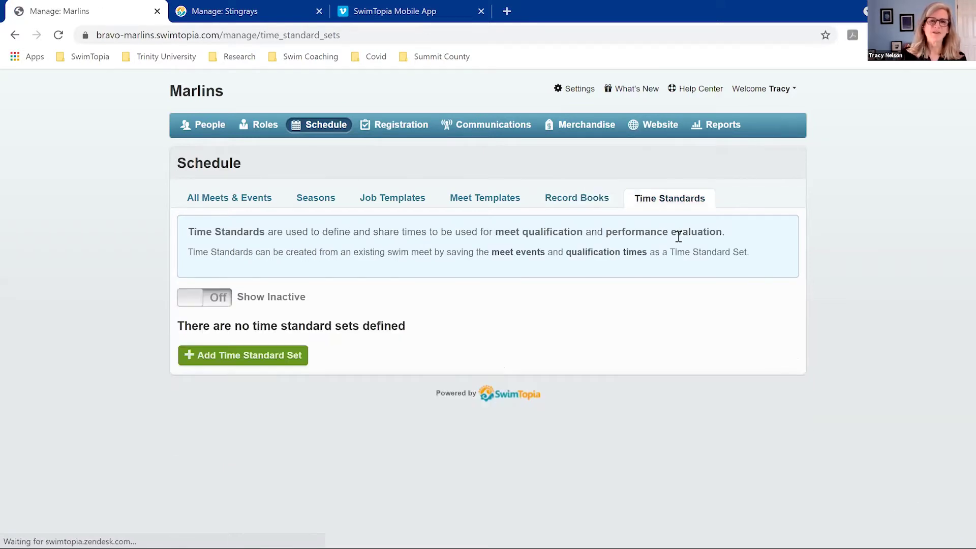
click(216, 303)
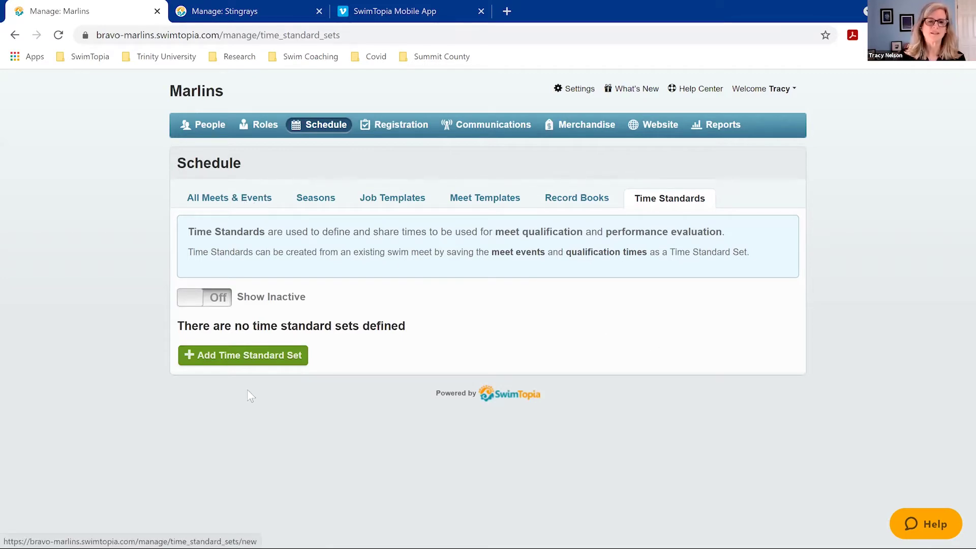
Open the Stingrays at Marlins meet of October 24th, 2020 from the list of all meets and events
click(254, 203)
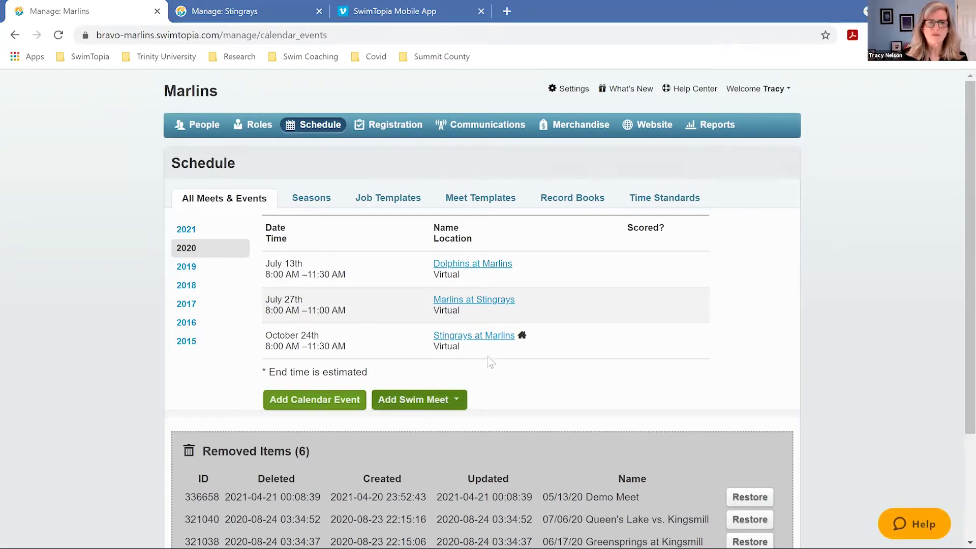
click(492, 342)
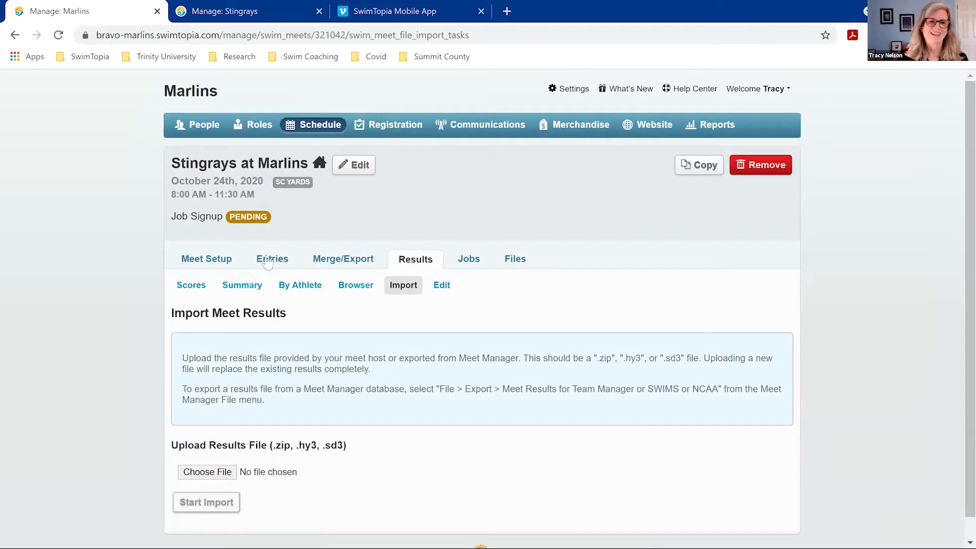
Open the meet's setup and look over the team preferences for relay generation
click(227, 260)
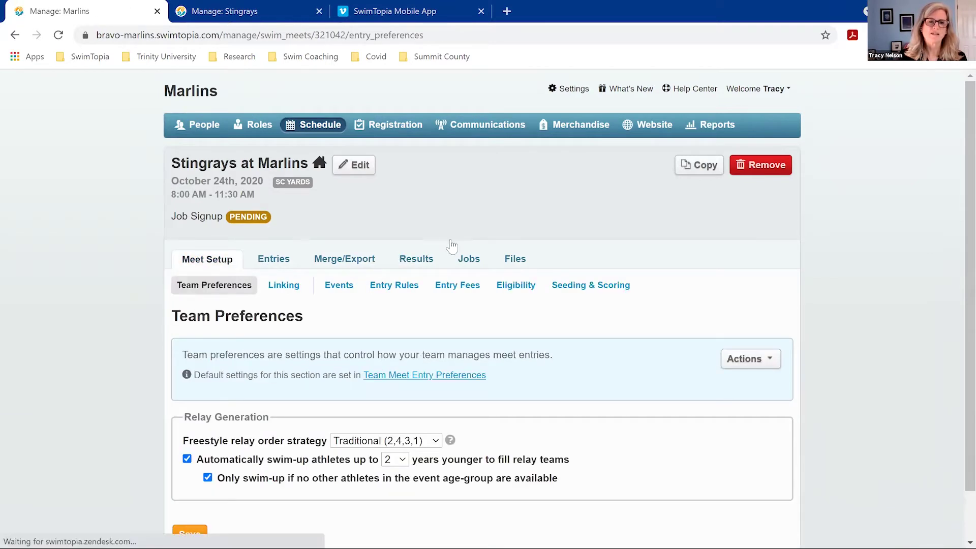
scroll(451, 245, down, 1)
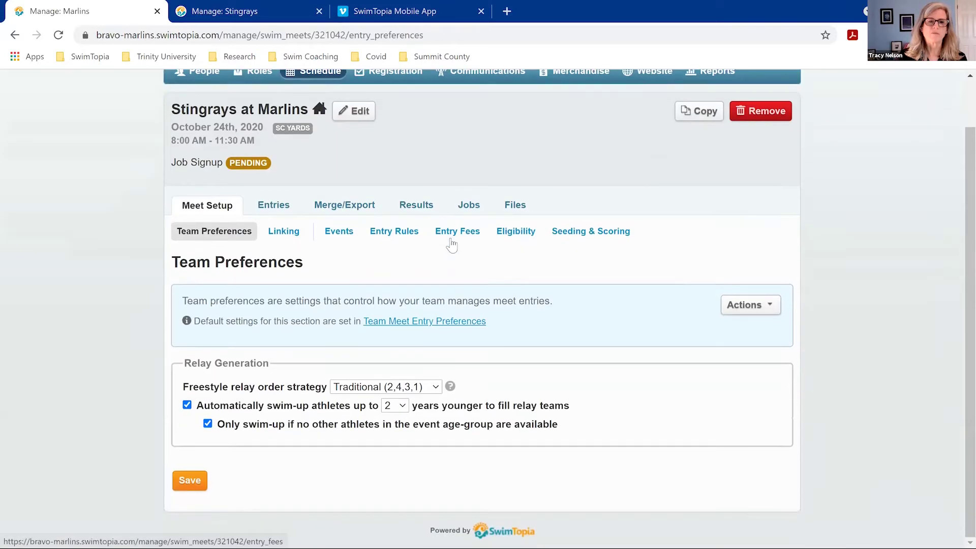
scroll(361, 241, up, 1)
Review the meet linking settings with the Stingrays and highlight the visitor code for visiting teams
click(292, 287)
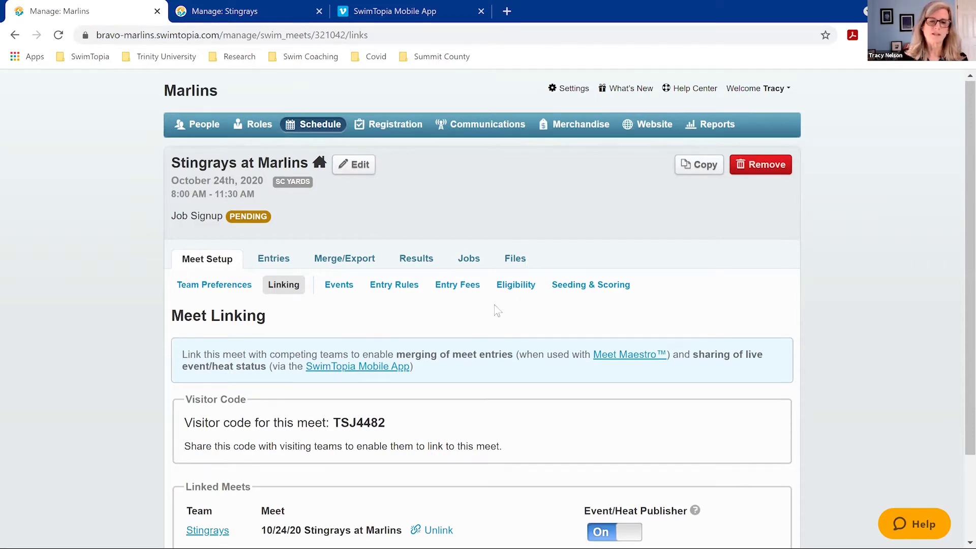
scroll(370, 379, down, 1)
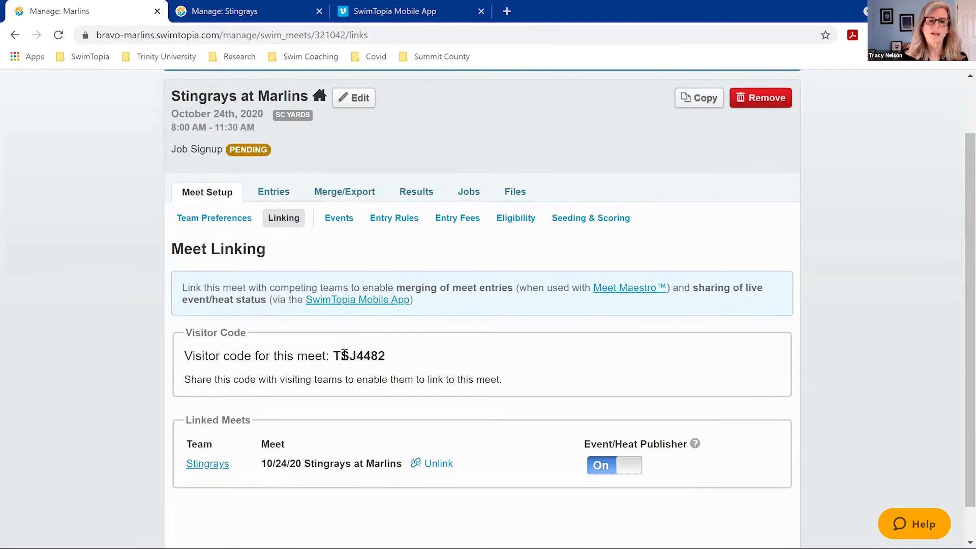
double_click(345, 354)
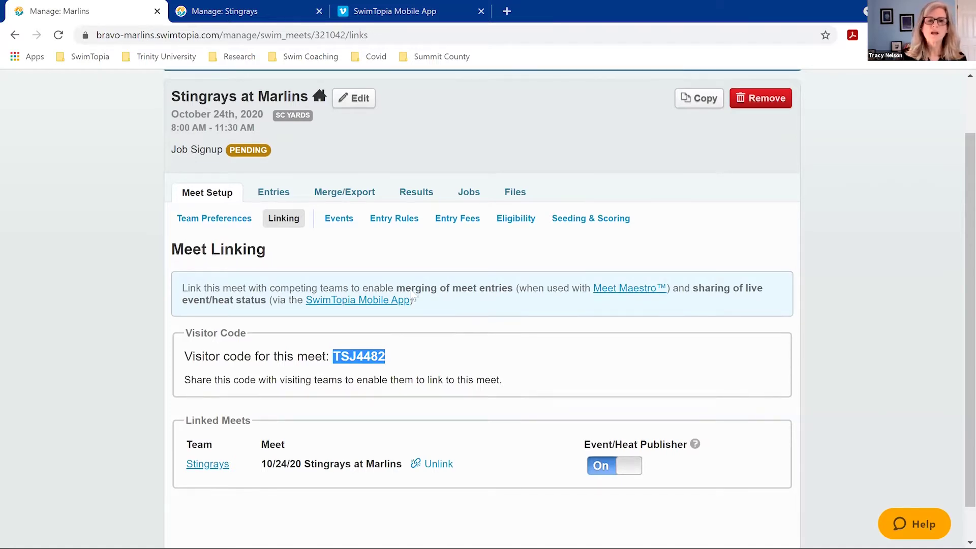
scroll(322, 283, up, 2)
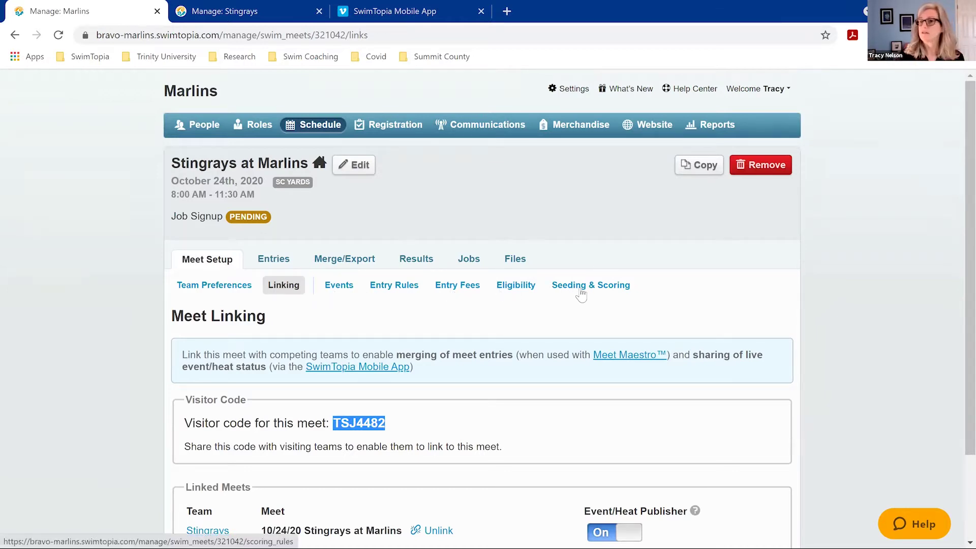
Apply the Virtual Meet Template (56 events) to the meet's events
click(343, 289)
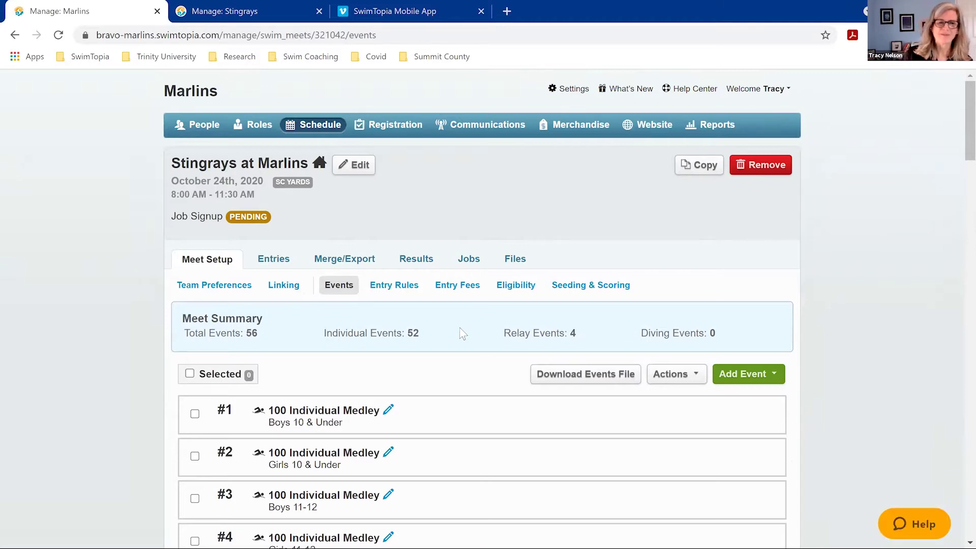
scroll(447, 330, down, 1)
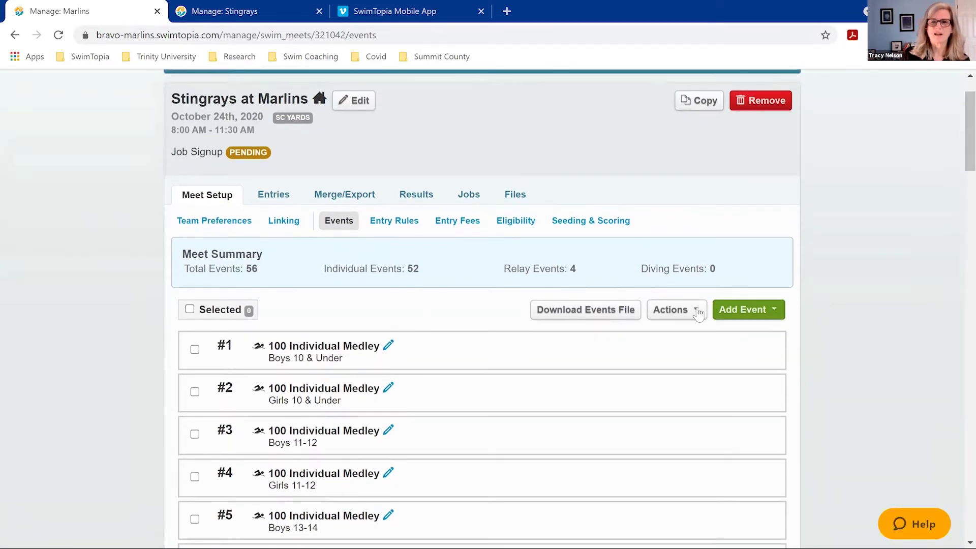
click(699, 314)
click(691, 331)
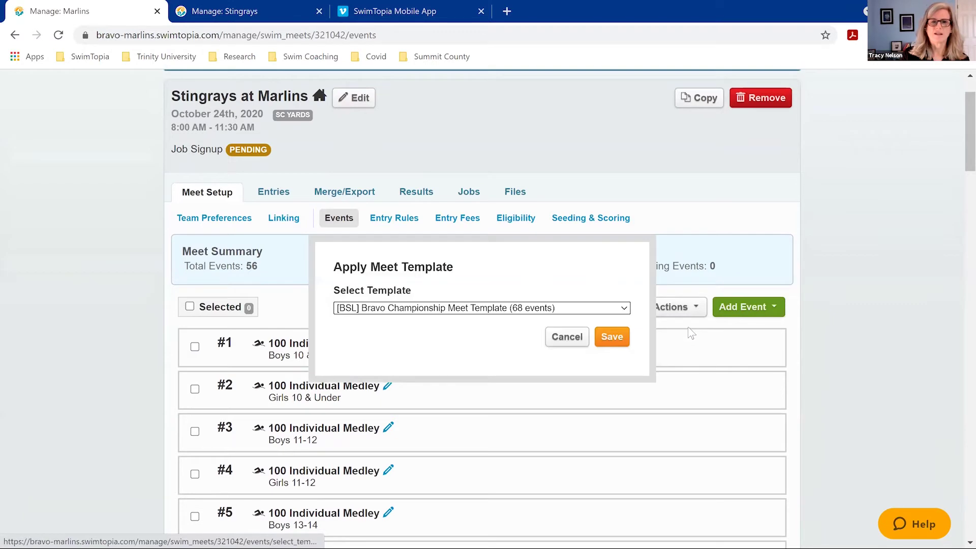
click(606, 306)
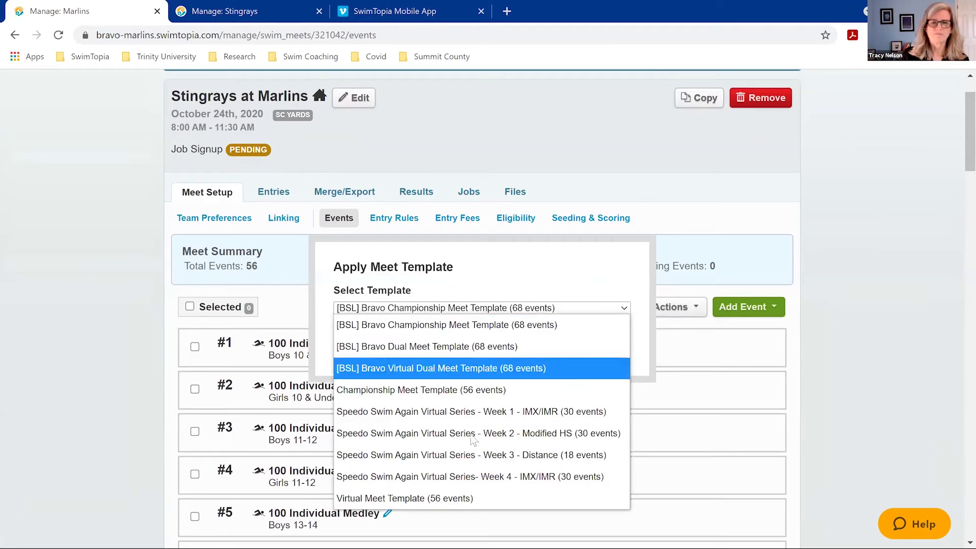
click(443, 497)
click(625, 345)
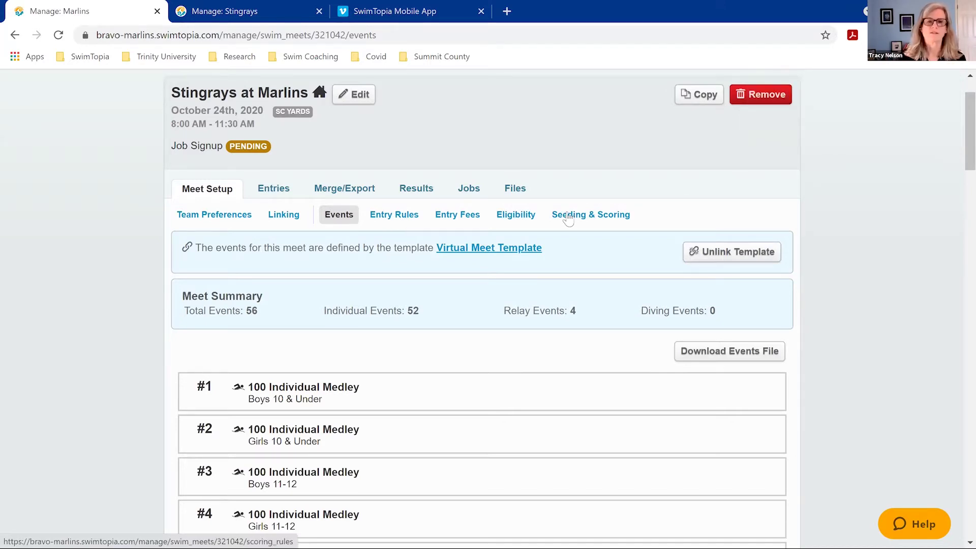
Glance at the meet's entries, return to its events and unlink the Virtual Meet Template
click(264, 191)
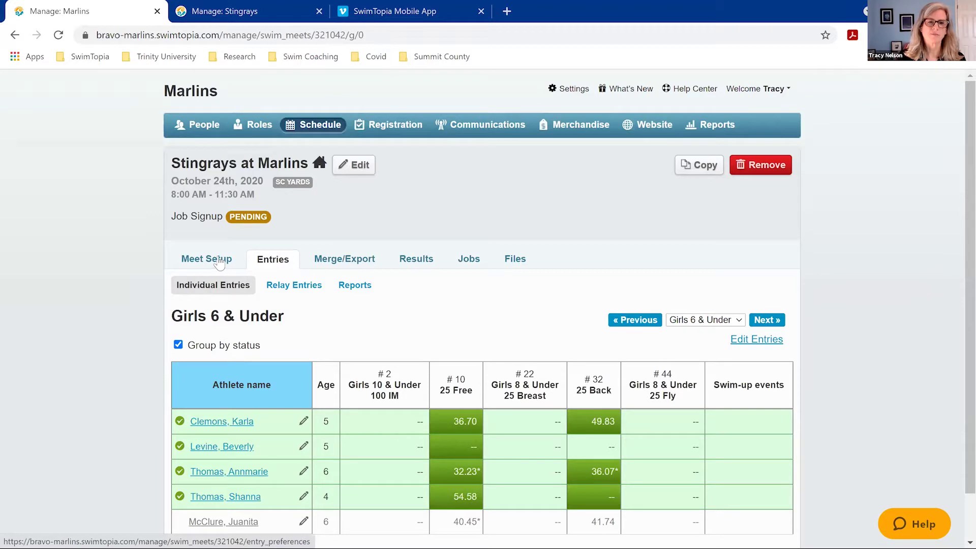
click(351, 286)
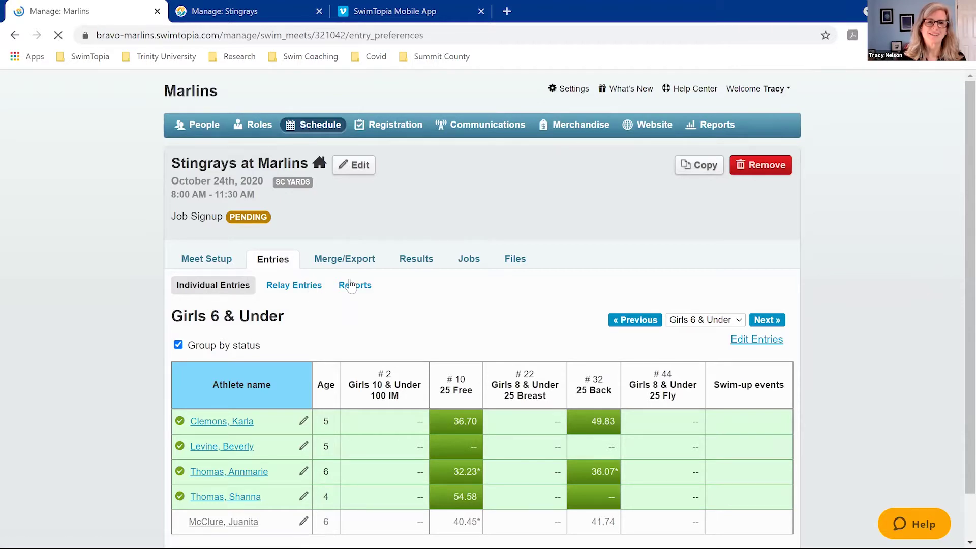
click(338, 286)
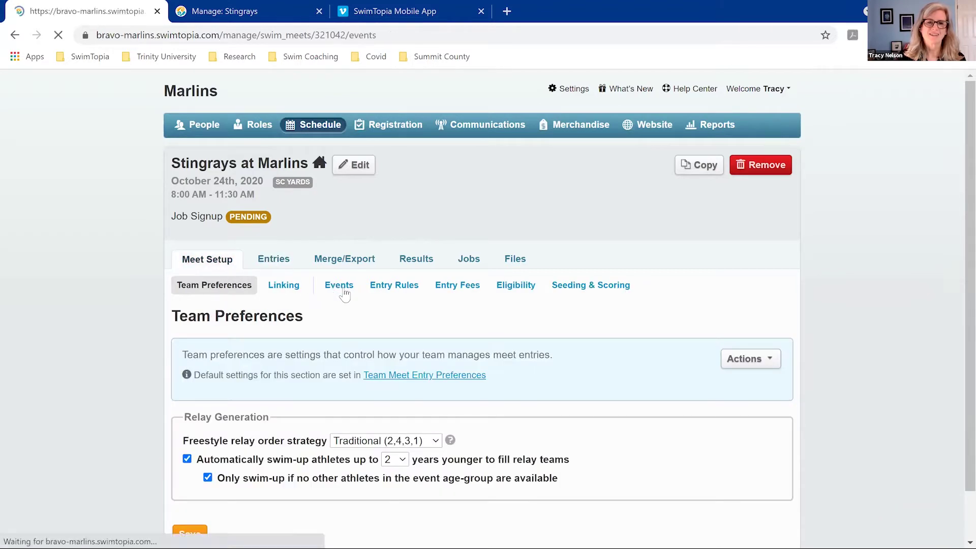
click(741, 333)
click(554, 112)
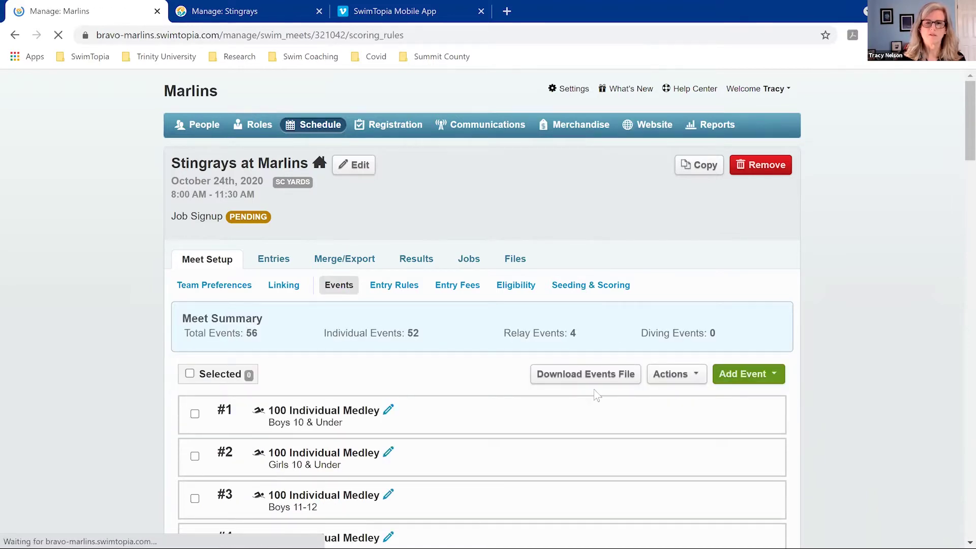
Seed individual events odd/even by team with Home in odd lanes, applying assigned lanes flexibly (fill empty lanes in non-scoring heats)
scroll(601, 362, down, 1)
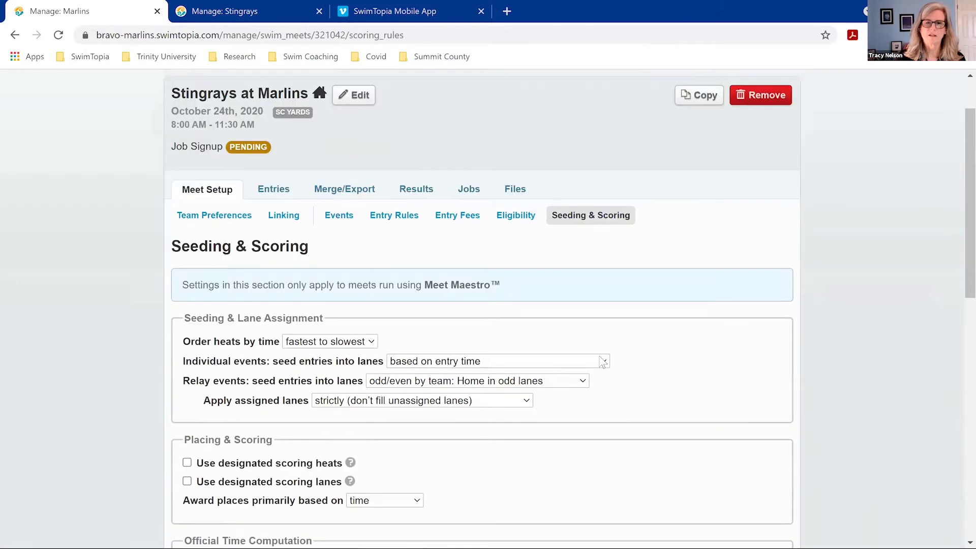
click(589, 356)
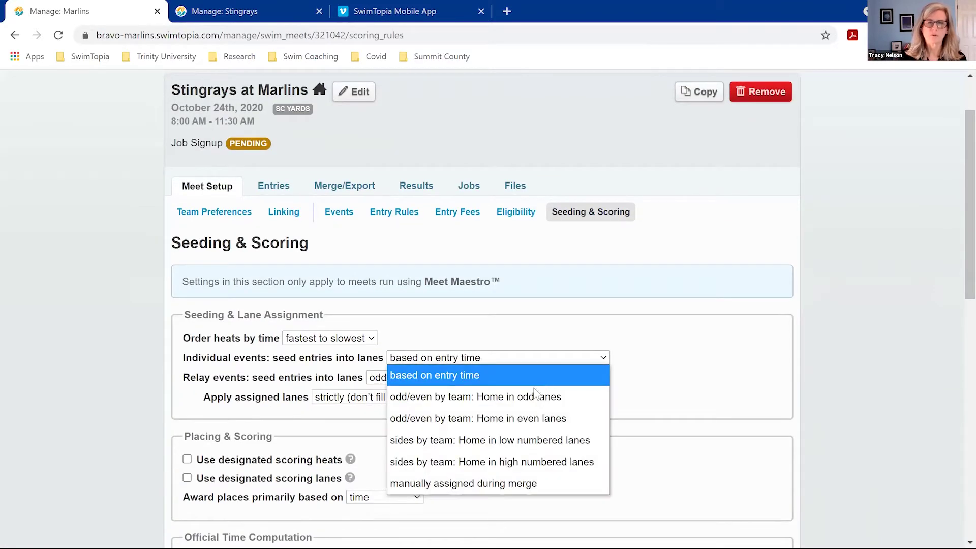
click(484, 396)
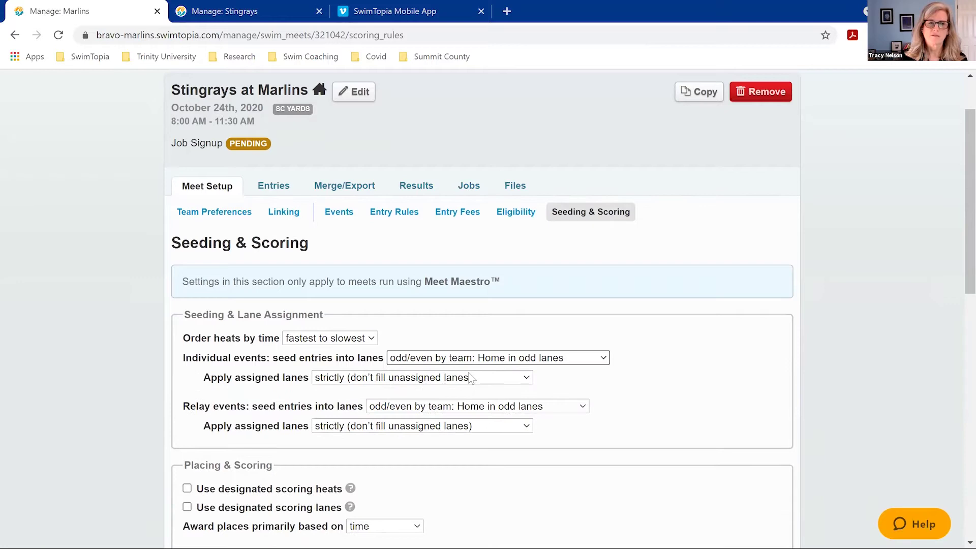
click(472, 378)
click(406, 395)
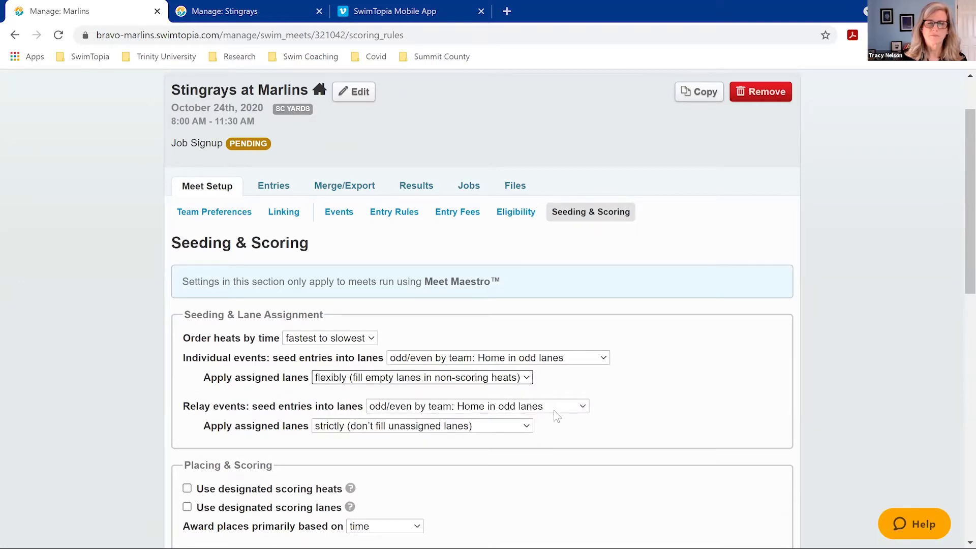
Apply the relay events' assigned lanes flexibly (fill empty lanes in non-scoring heats) and save the seeding and scoring rules
click(554, 409)
click(444, 442)
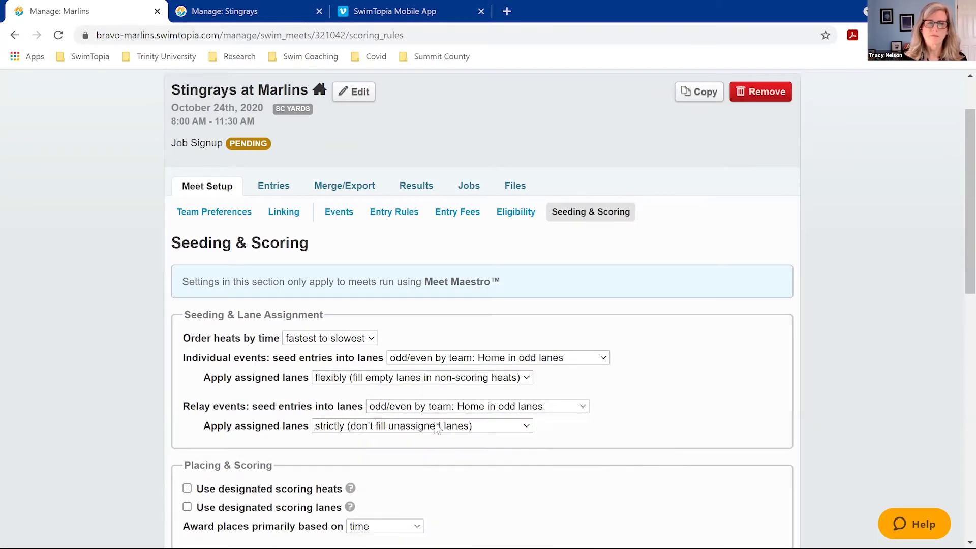
click(418, 428)
key(Return)
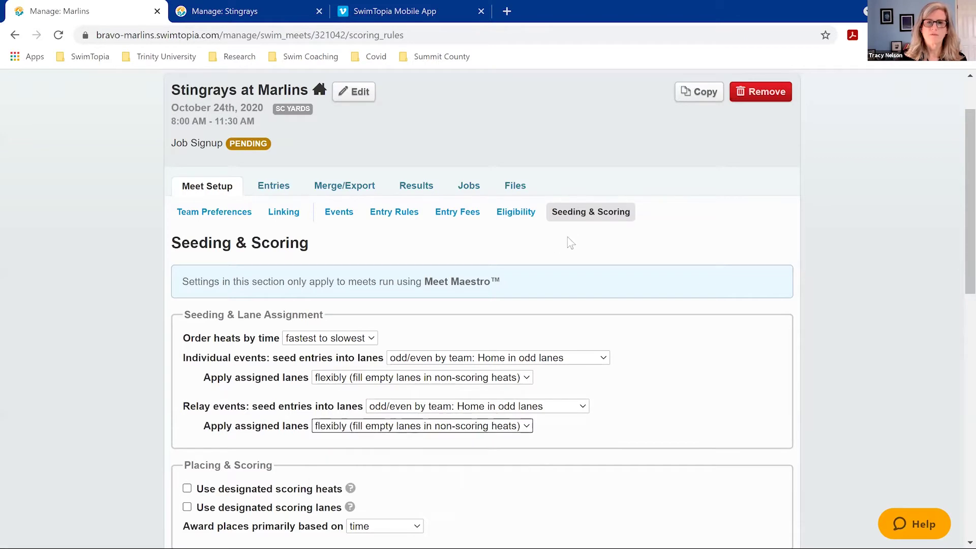
scroll(421, 382, down, 14)
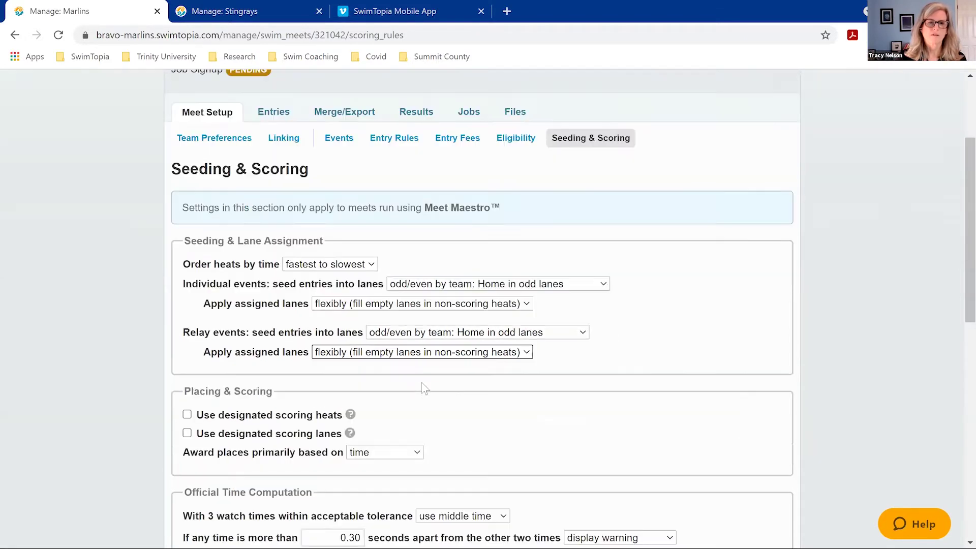
click(205, 477)
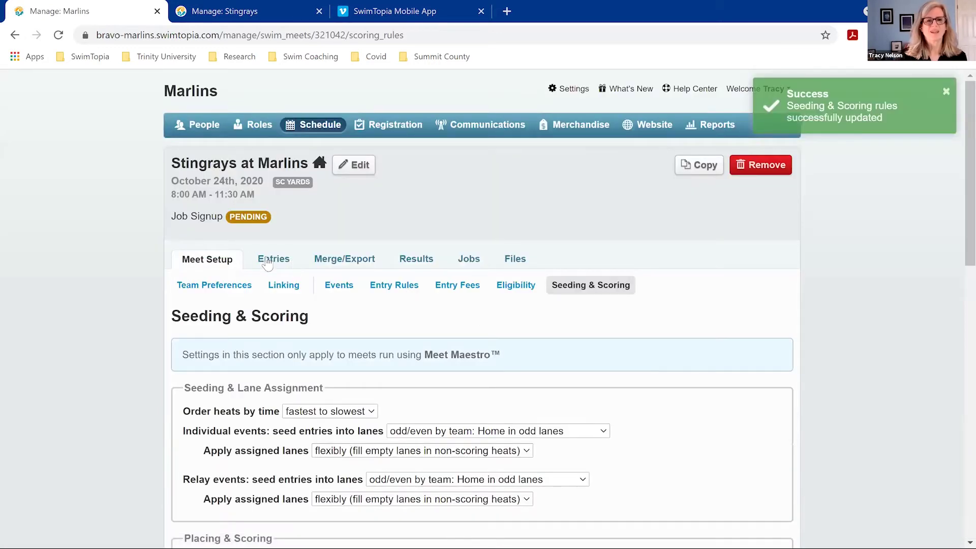
Edit the Girls 6 & Under individual entries to enter all athletes in event #10, 25 Free, and save them
click(273, 260)
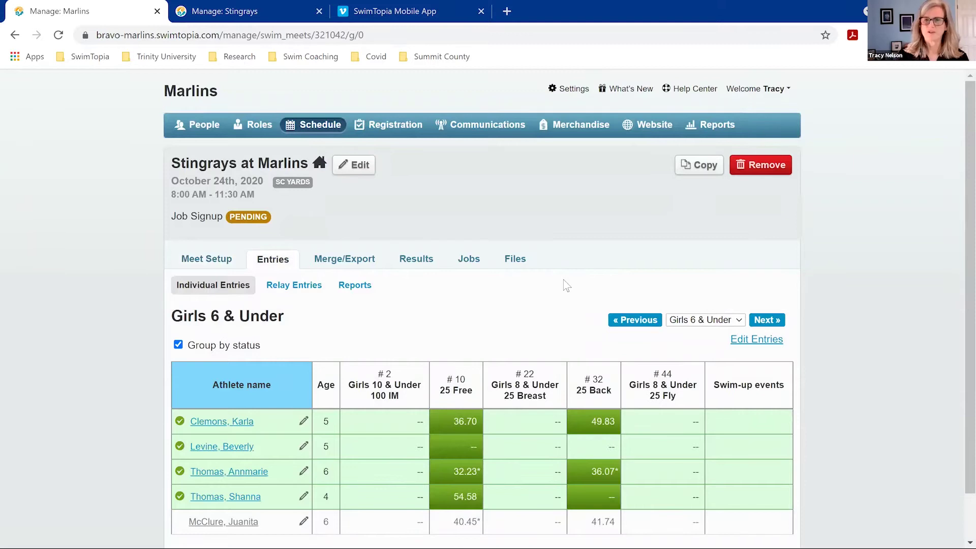
scroll(558, 281, down, 1)
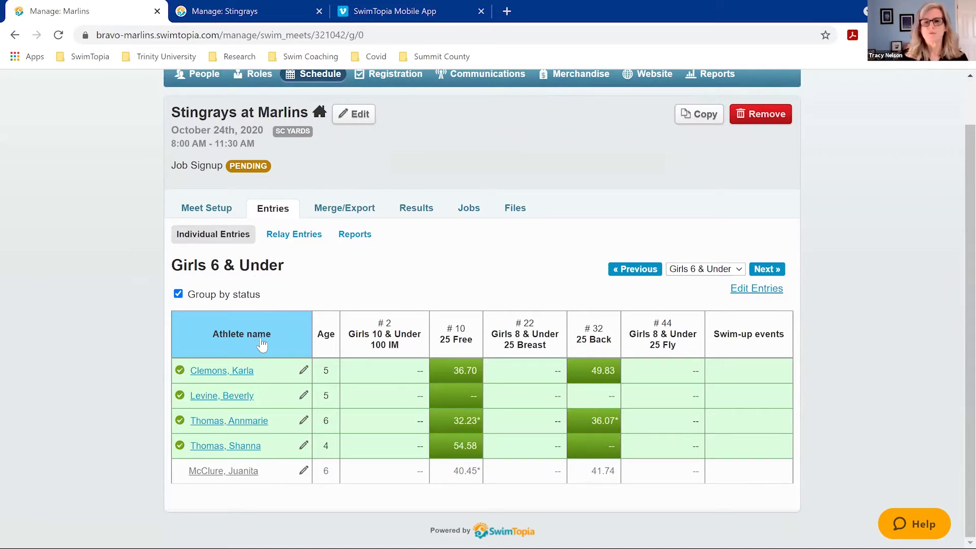
click(756, 288)
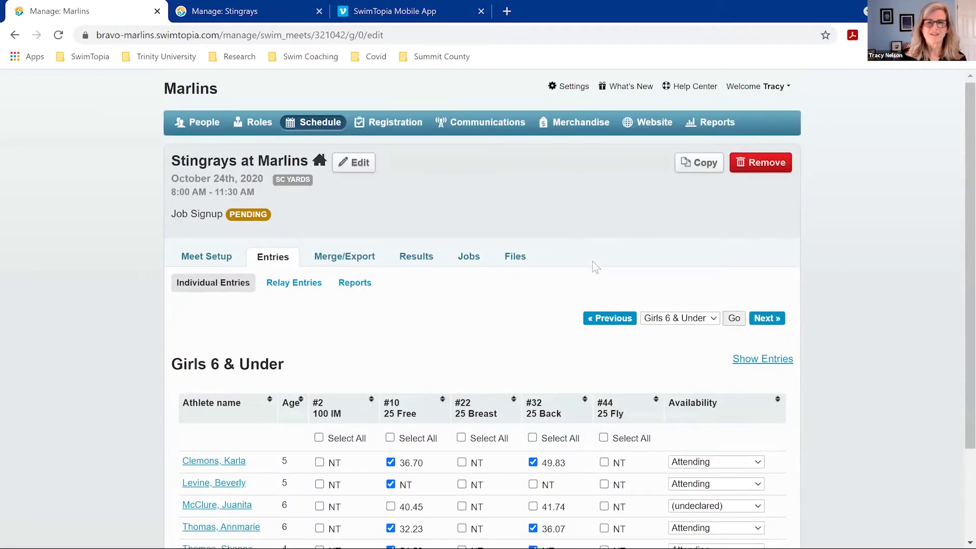
scroll(592, 261, down, 3)
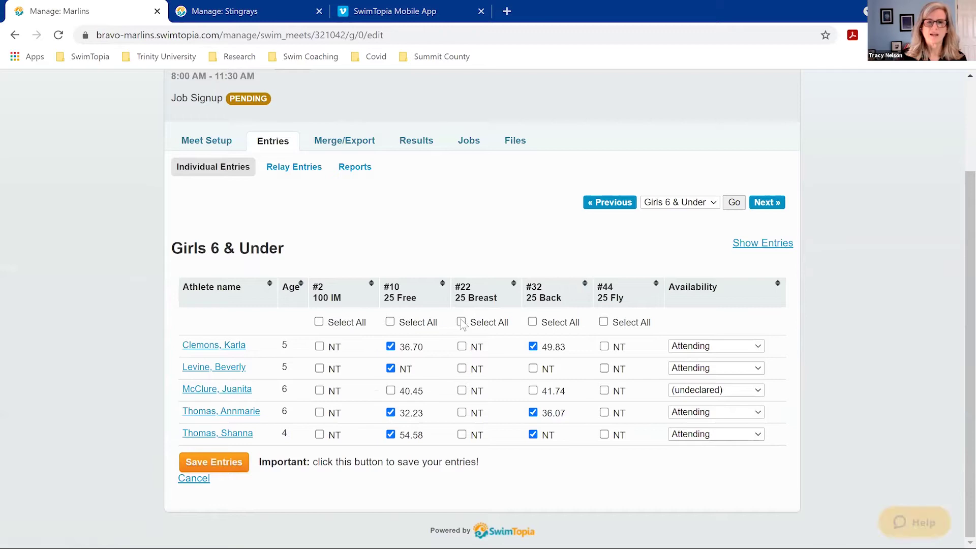
click(390, 322)
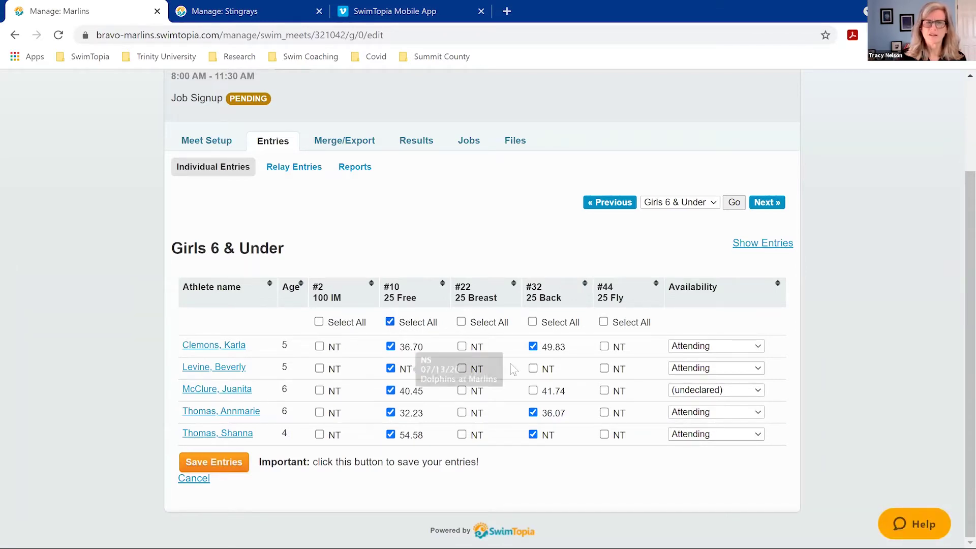
click(224, 469)
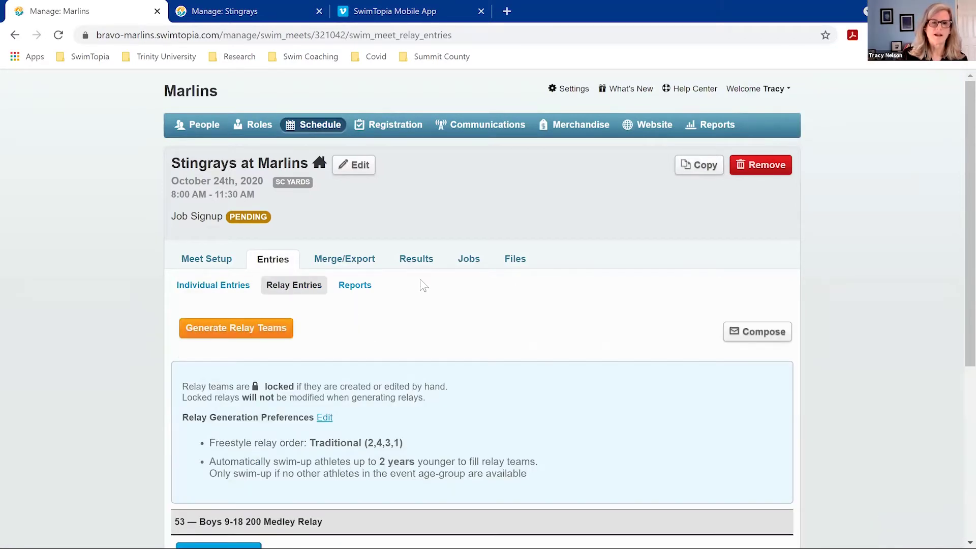
Generate the meet's relay teams from the relay entries and look over the resulting A and B teams
scroll(178, 409, down, 4)
click(526, 167)
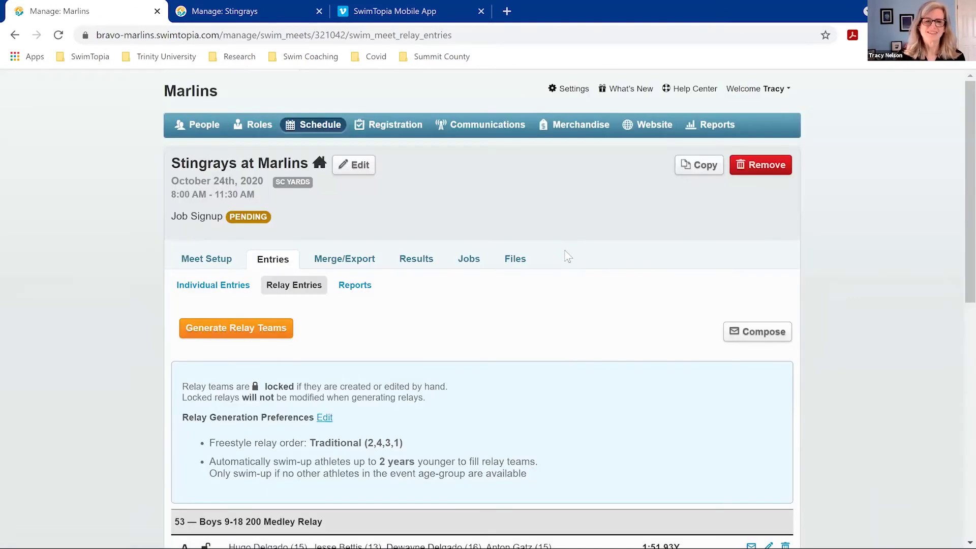
scroll(557, 253, down, 6)
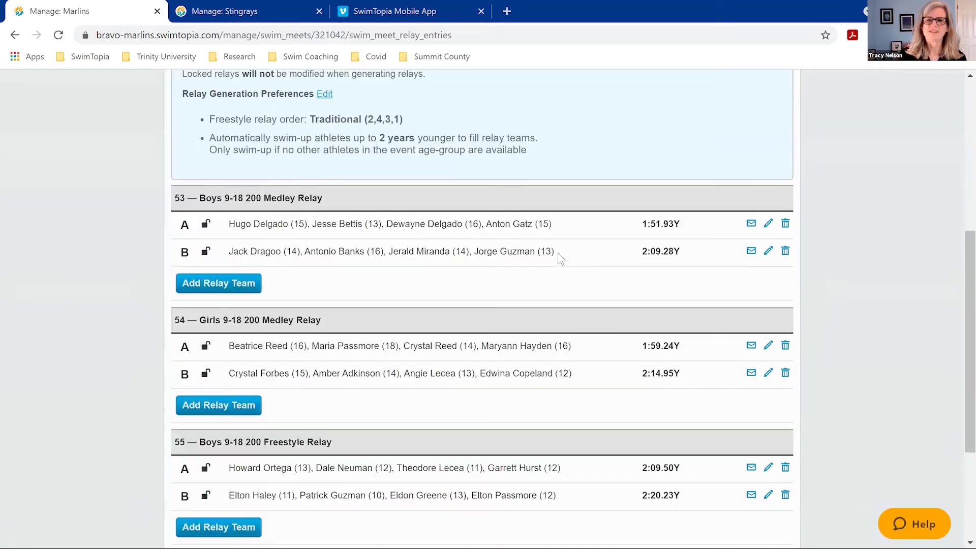
scroll(557, 253, down, 1)
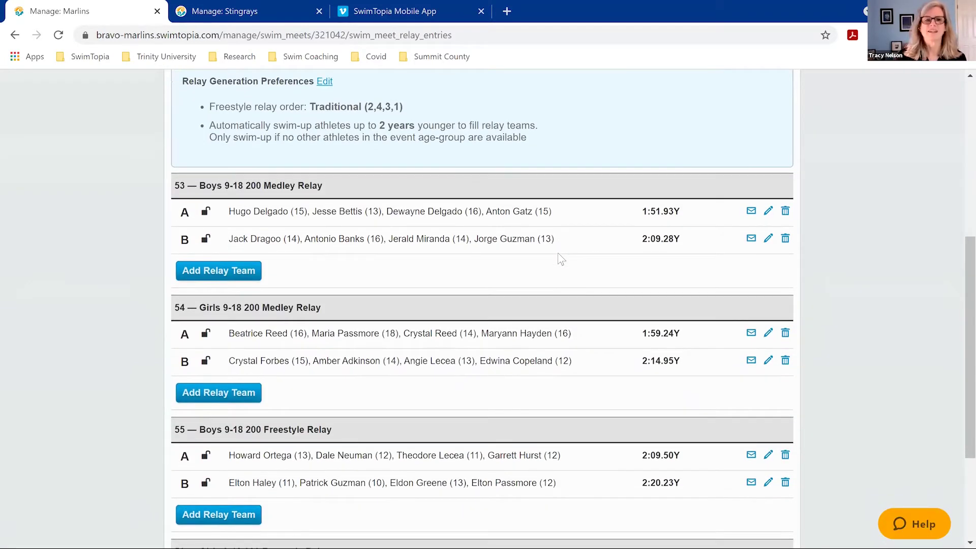
Leave the relay entries and open the meet's merge and export page
scroll(356, 203, up, 5)
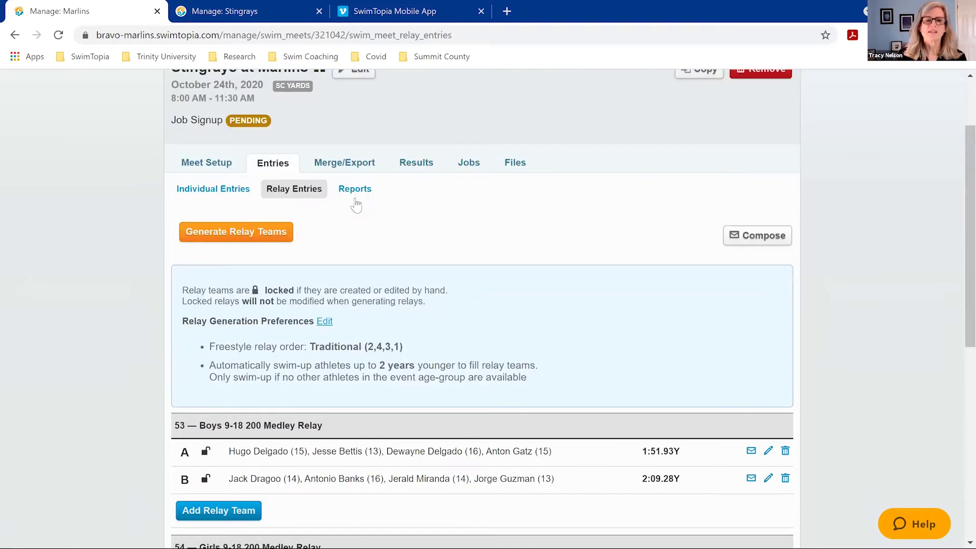
scroll(356, 202, up, 1)
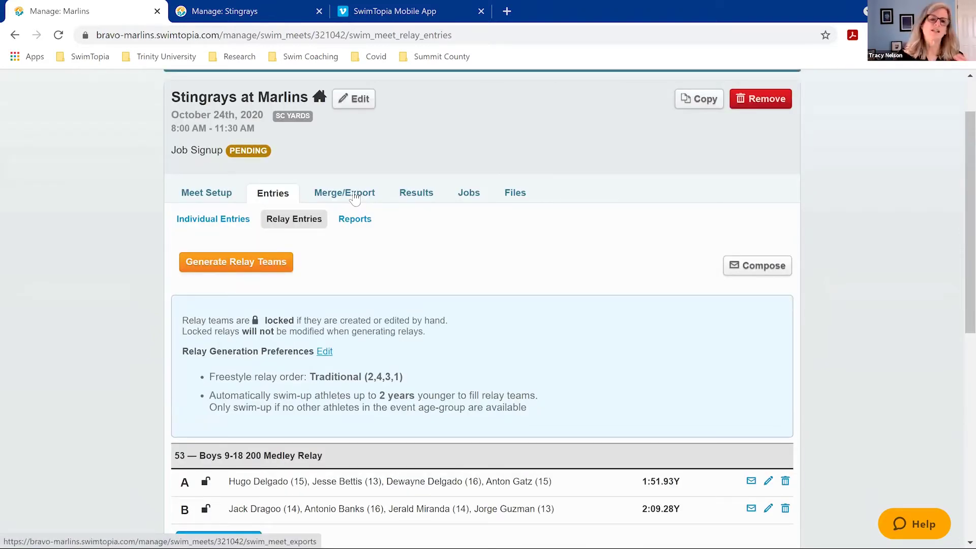
click(355, 199)
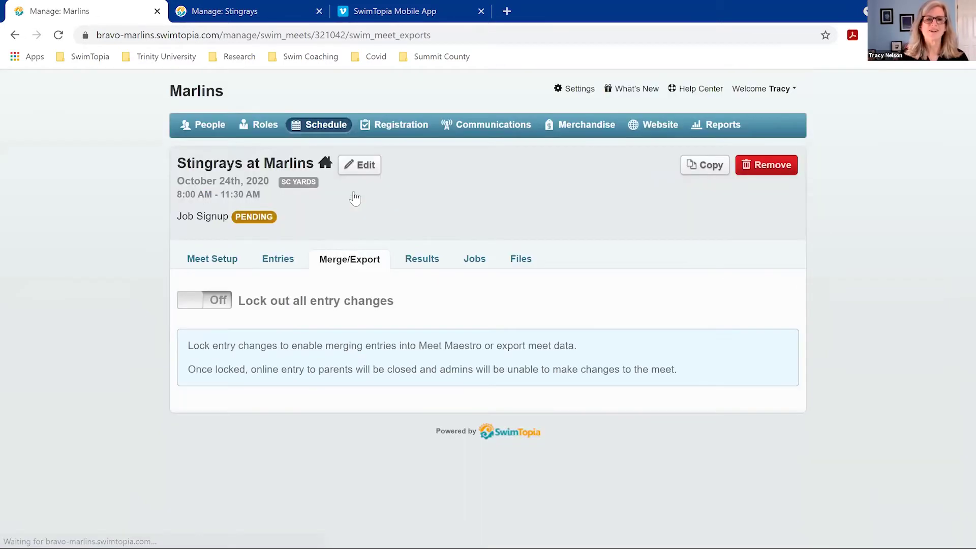
Lock out all entry changes for the Marlins' meet and look over the linked teams' merge status
click(246, 302)
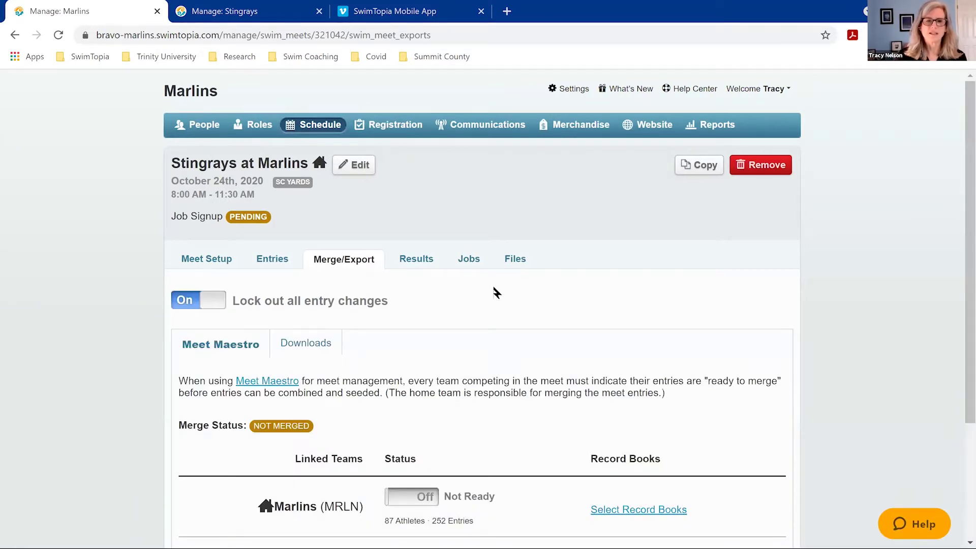
scroll(282, 391, down, 1)
scroll(503, 403, down, 1)
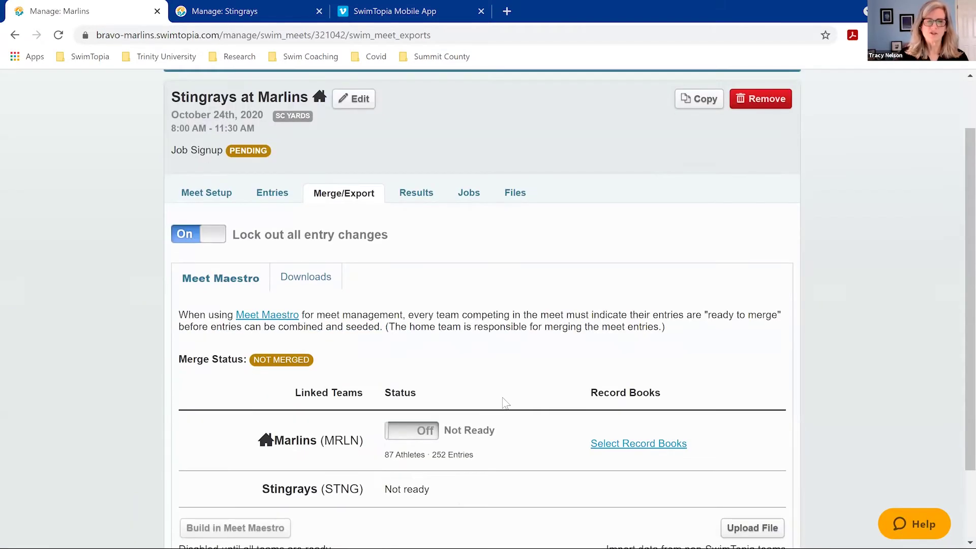
scroll(512, 362, down, 1)
scroll(513, 356, down, 1)
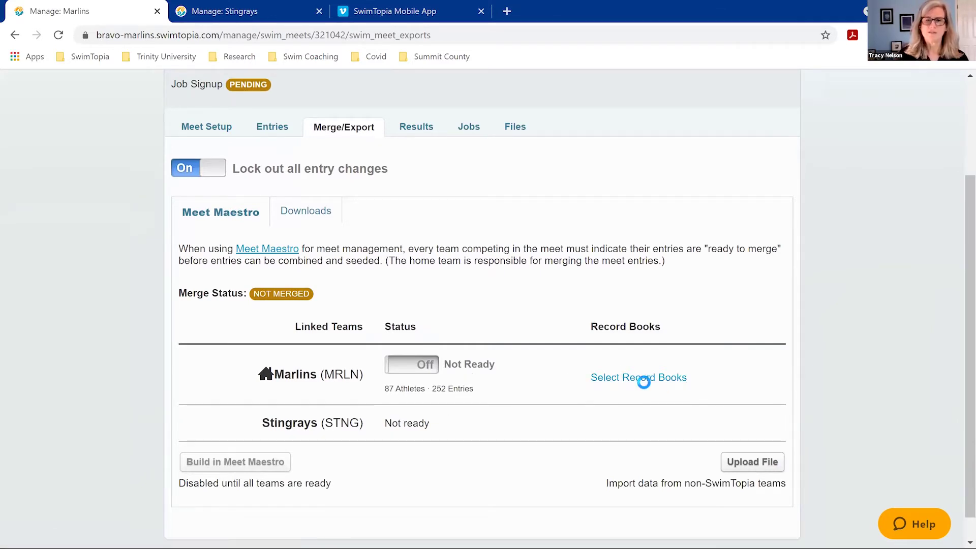
Attach the Pool Records and Team Records books to the Marlins' entries and mark the Marlins ready to merge
click(661, 378)
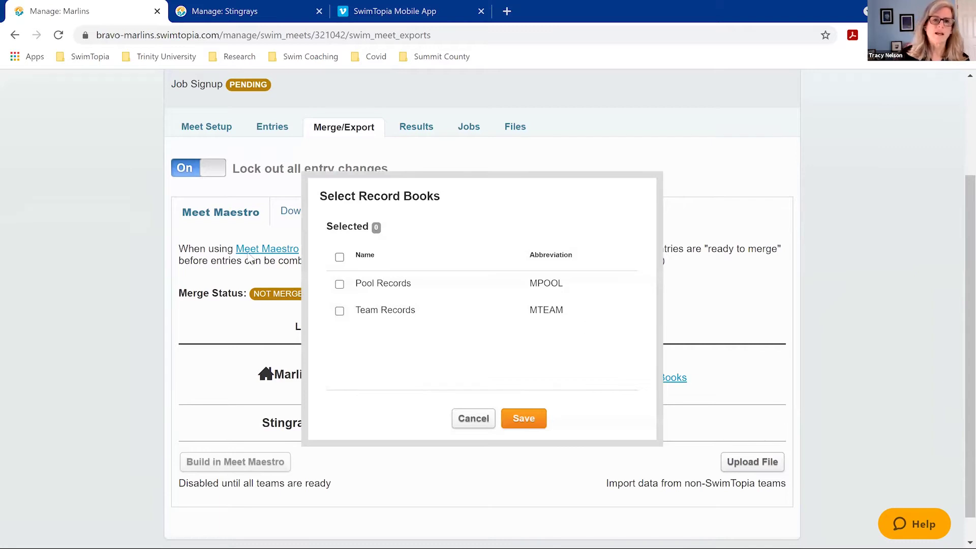
scroll(204, 248, up, 3)
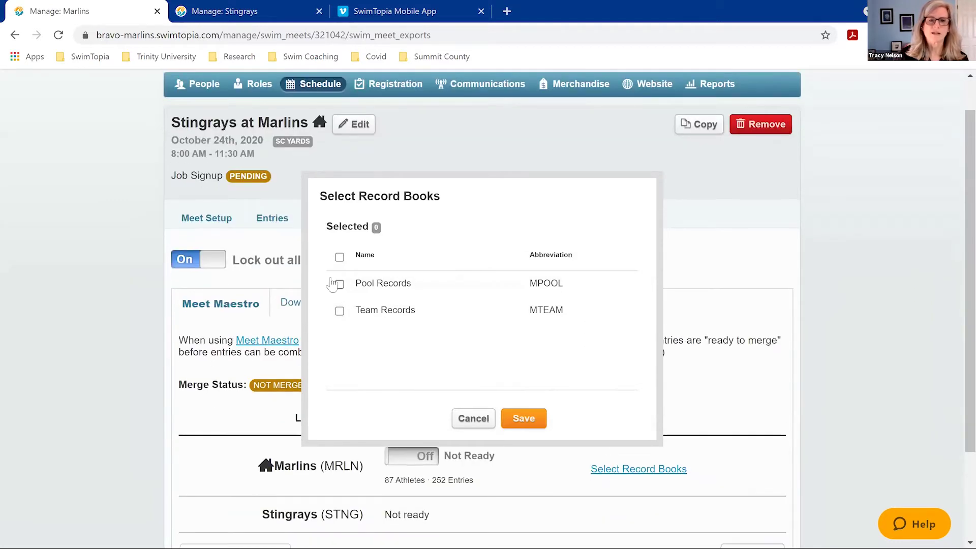
click(340, 285)
click(340, 311)
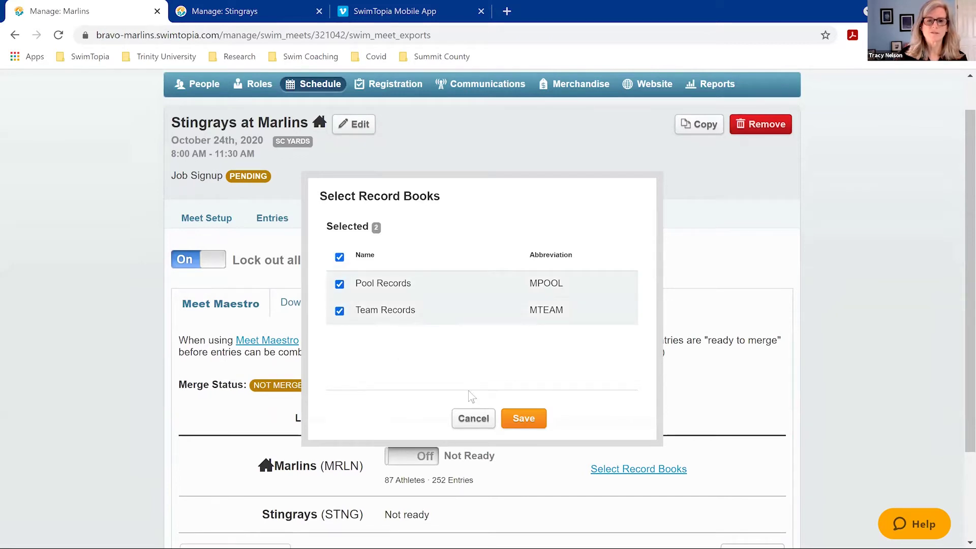
click(524, 420)
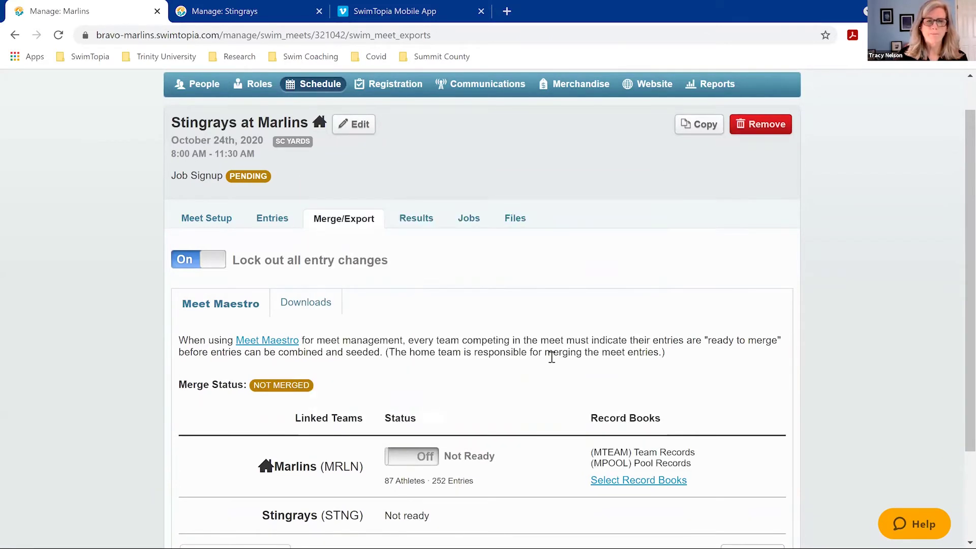
scroll(429, 422, down, 1)
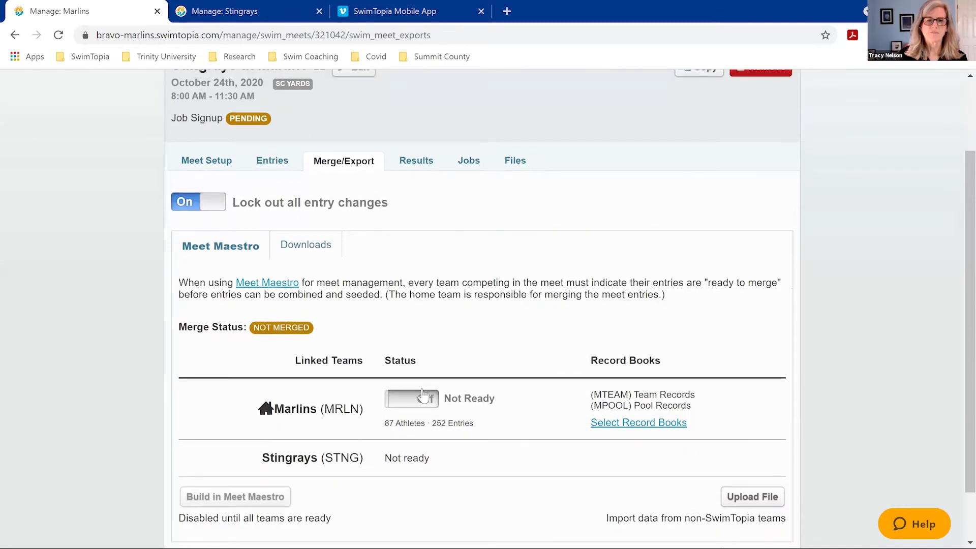
click(423, 393)
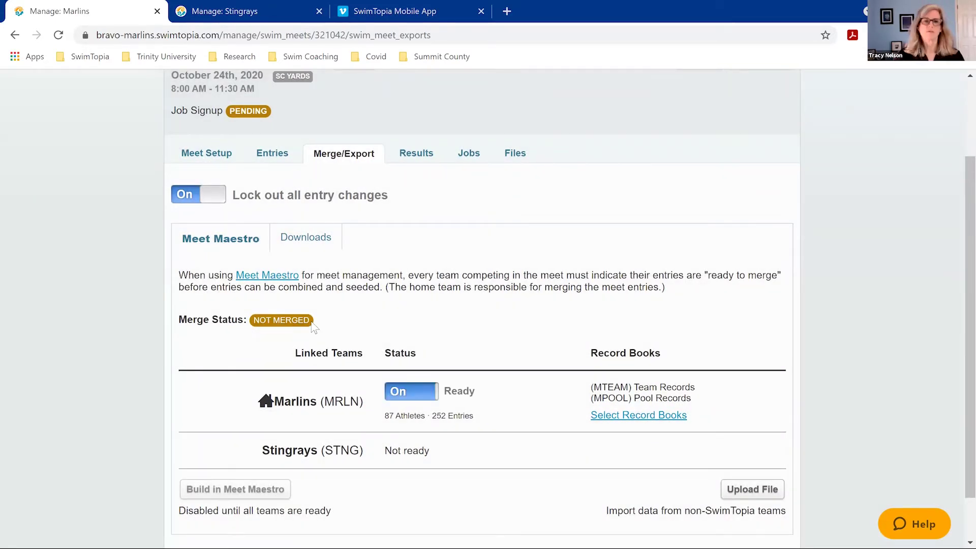
Switch to the Stingrays' site, open the meet's merge and export page, and mark the Stingrays ready to merge
click(230, 14)
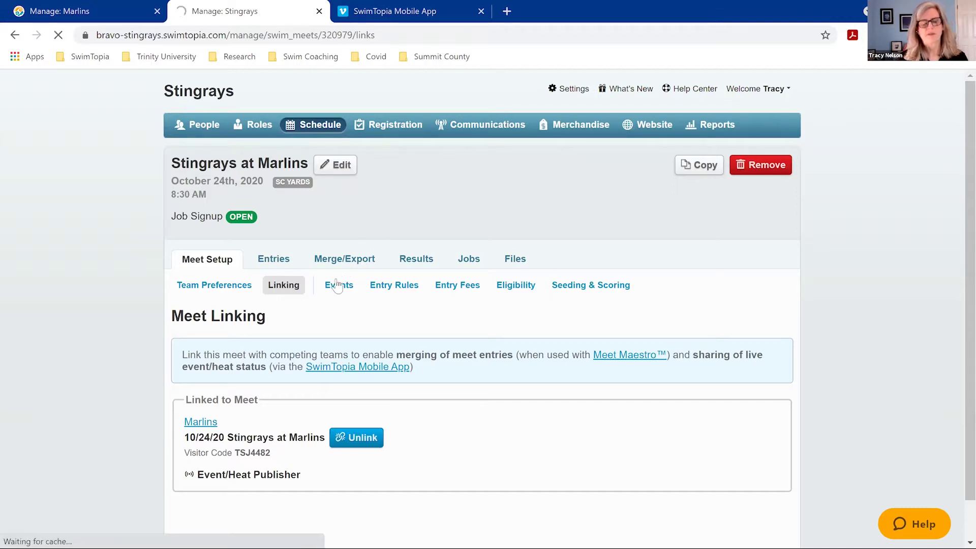
click(331, 263)
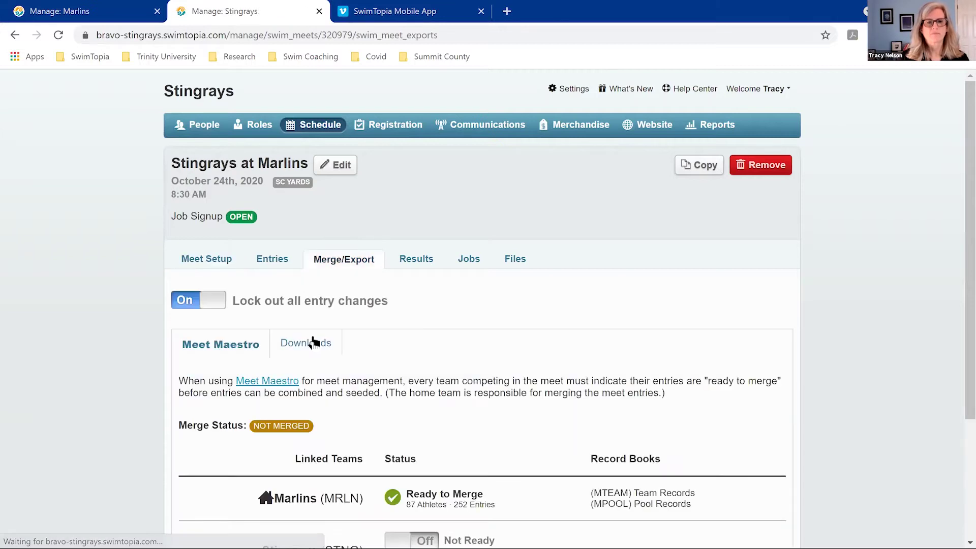
scroll(262, 288, down, 3)
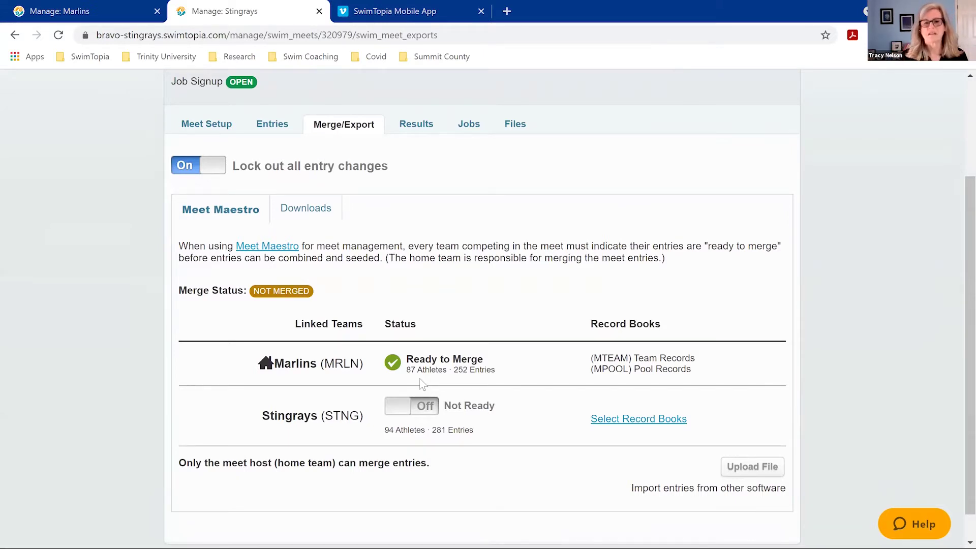
click(426, 407)
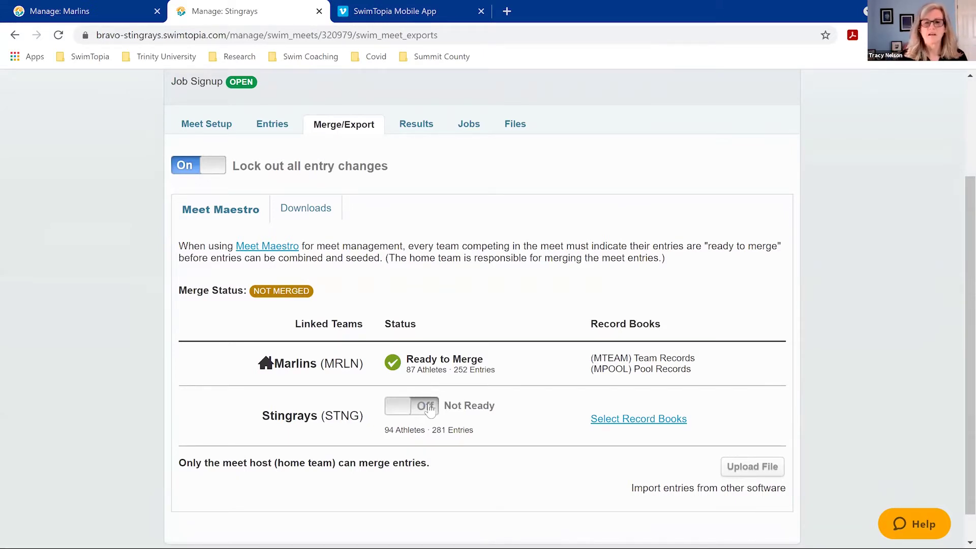
Attach the Team Records (STEAM) book to the Stingrays' entries and save the selection
click(667, 426)
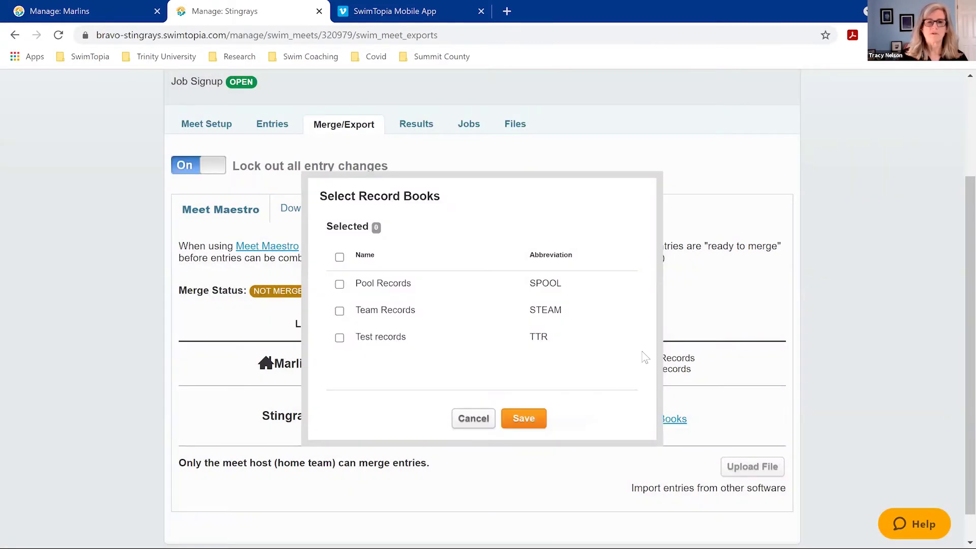
click(340, 311)
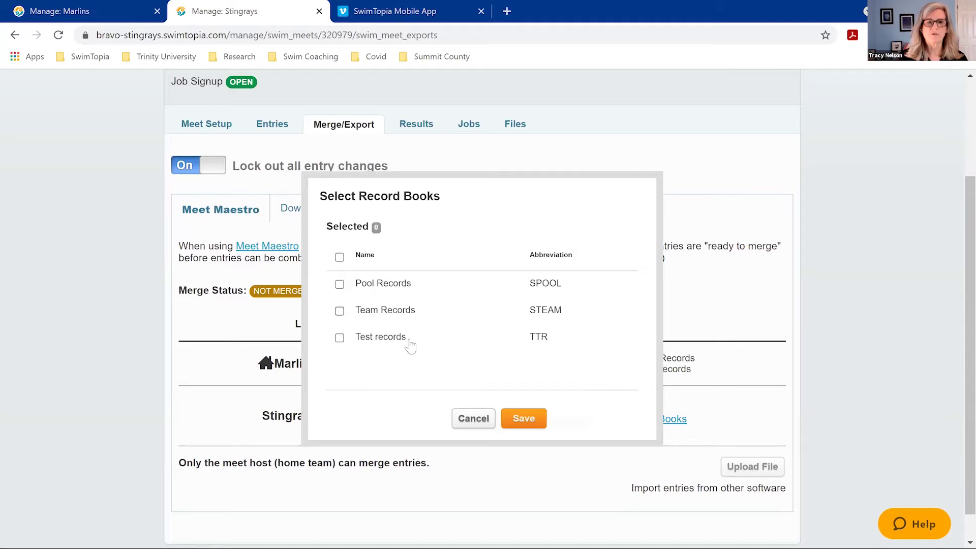
click(528, 426)
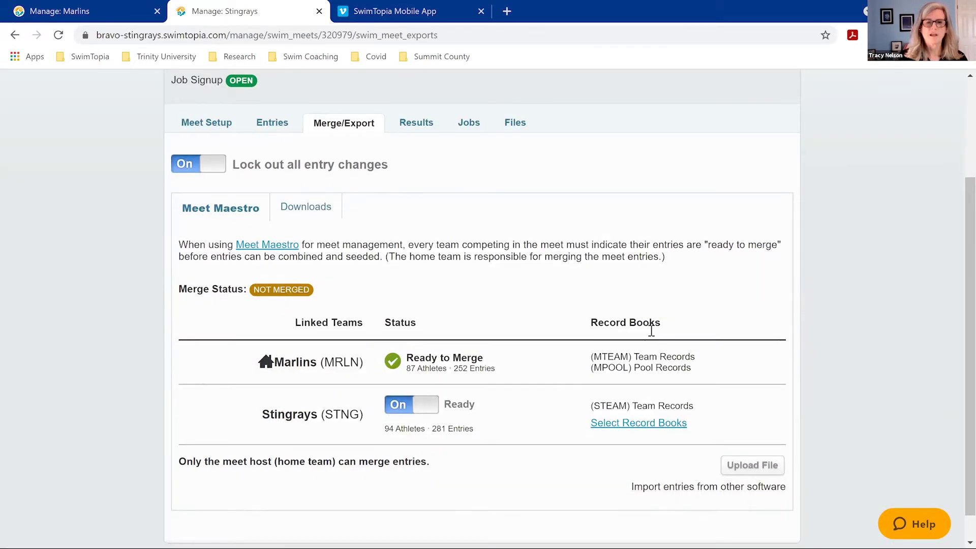
scroll(649, 328, down, 1)
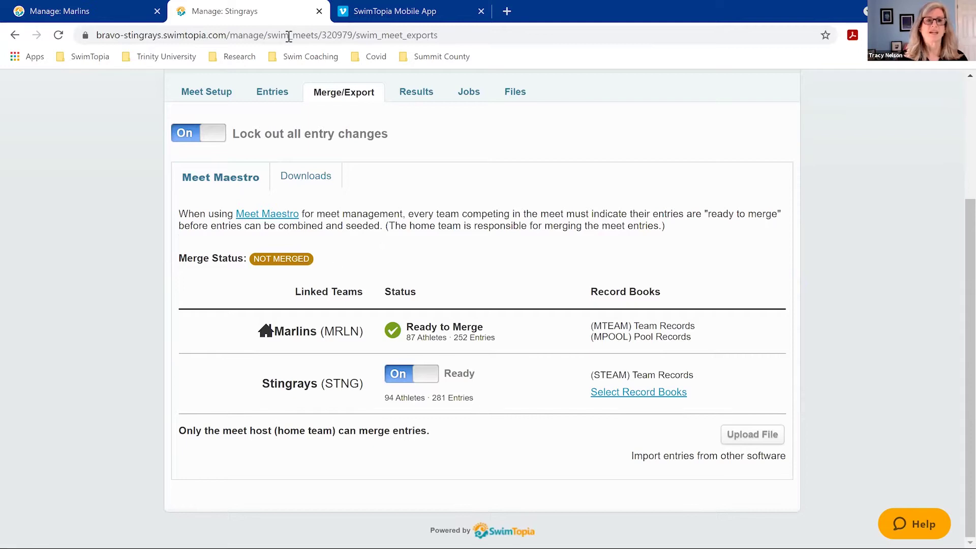
Return to the Marlins' merge and export page and refresh it to update the Stingrays' merge status
click(111, 15)
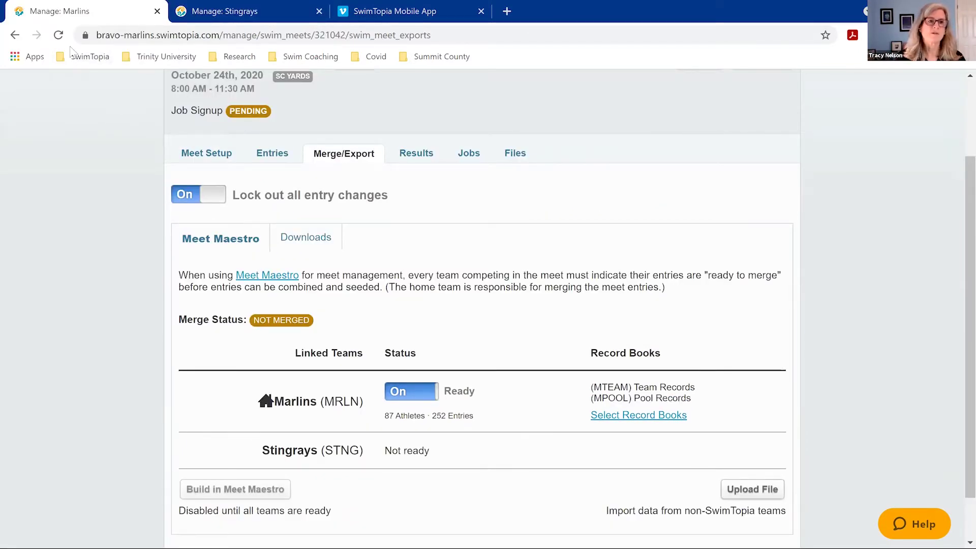
click(58, 34)
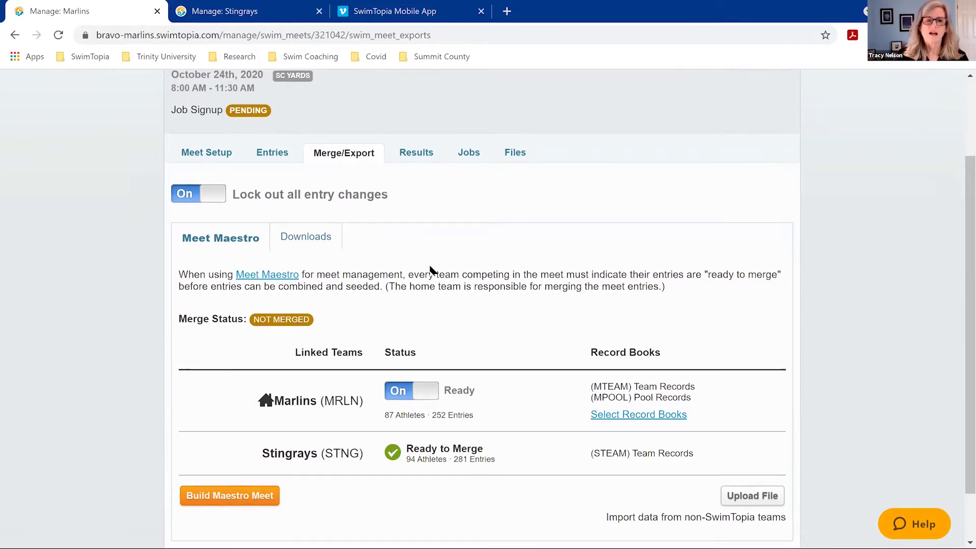
scroll(430, 269, down, 2)
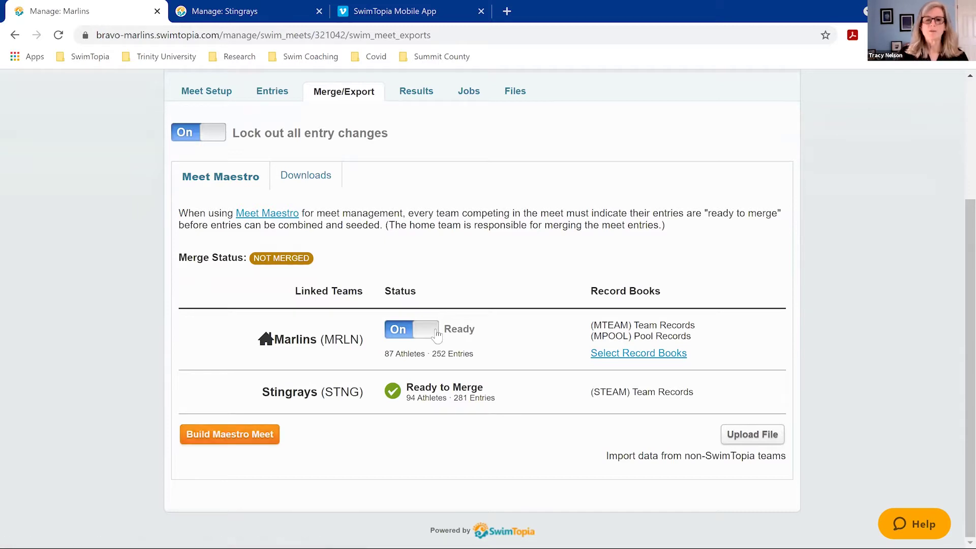
scroll(437, 333, up, 2)
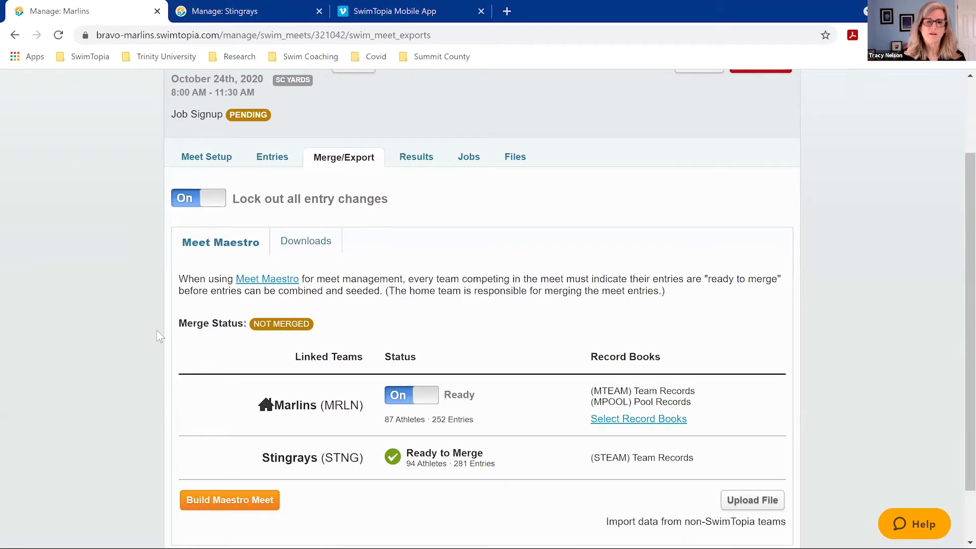
scroll(157, 331, down, 2)
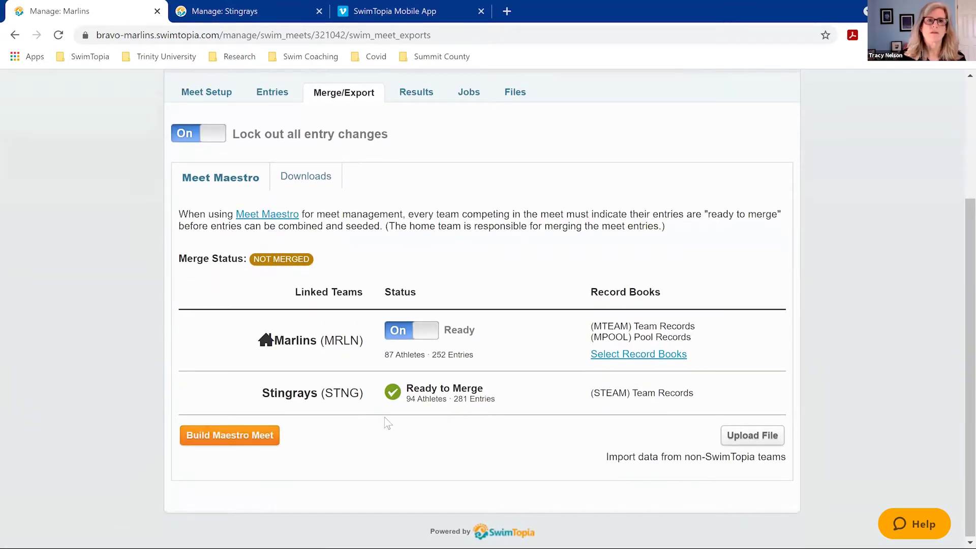
scroll(325, 457, up, 1)
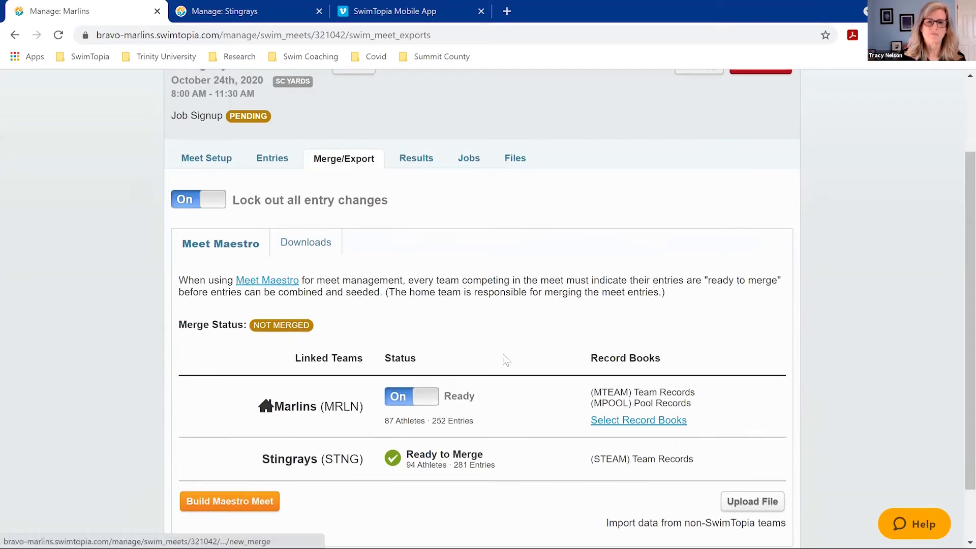
scroll(524, 346, down, 1)
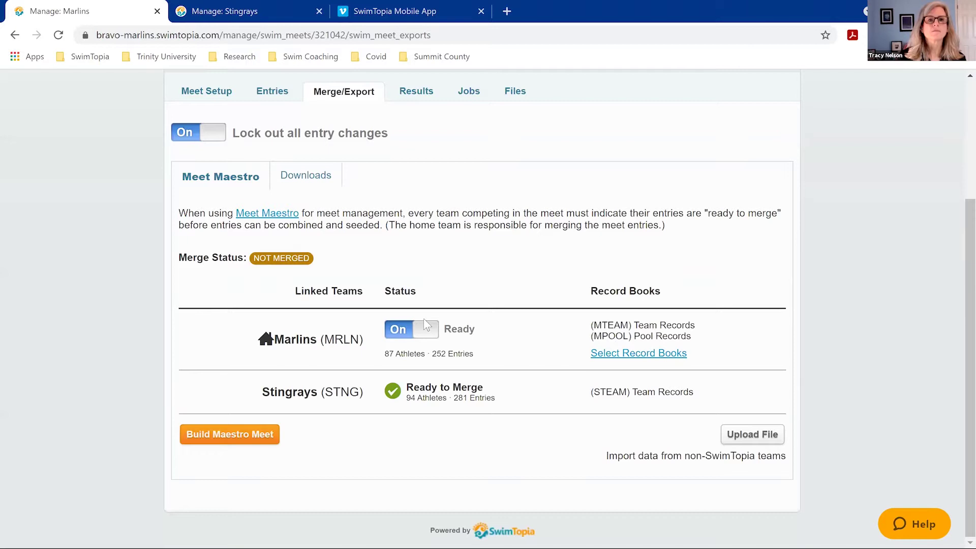
scroll(423, 321, up, 1)
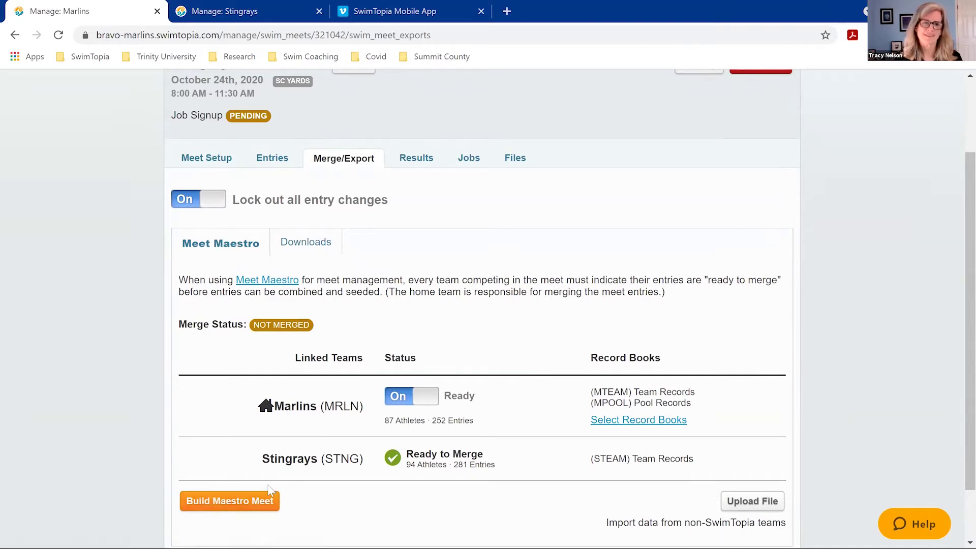
Merge both teams' entries into a Maestro meet with Short Course Yards (25yd) and 6 lanes, and open it in Meet Maestro
scroll(269, 488, down, 1)
click(233, 433)
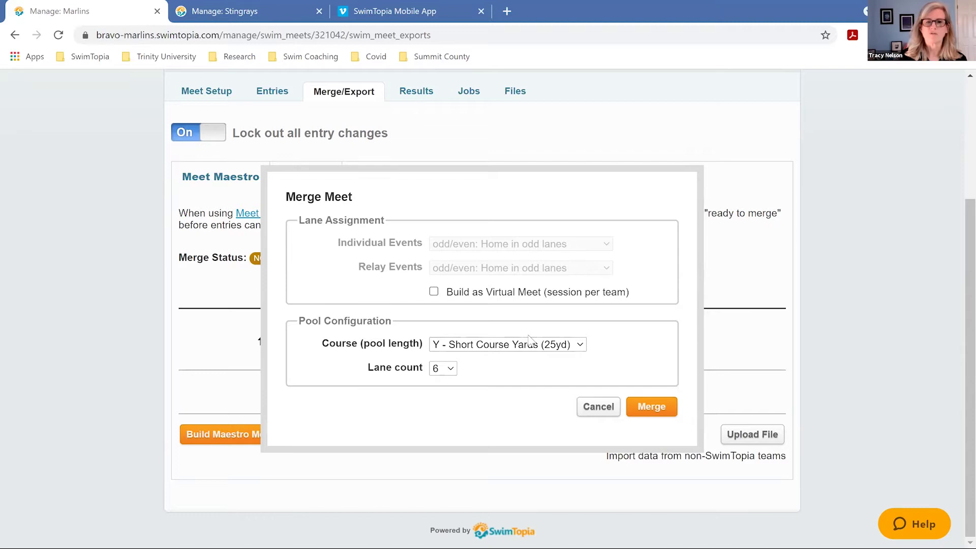
click(653, 401)
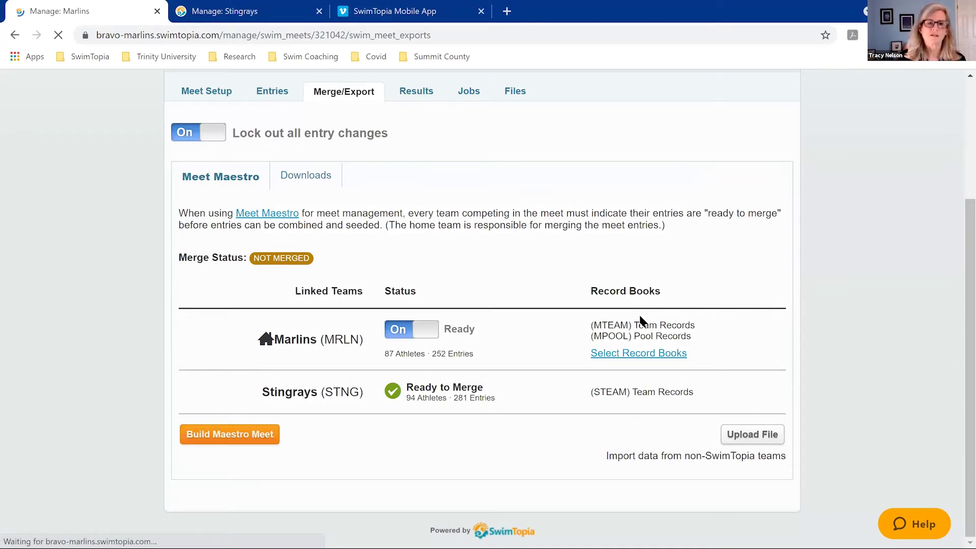
click(231, 435)
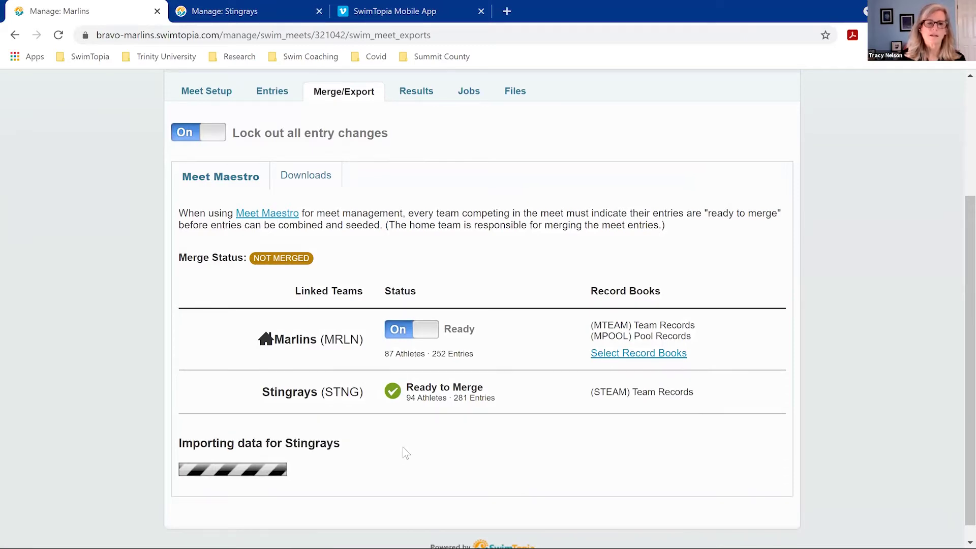
drag(955, 205, 954, 165)
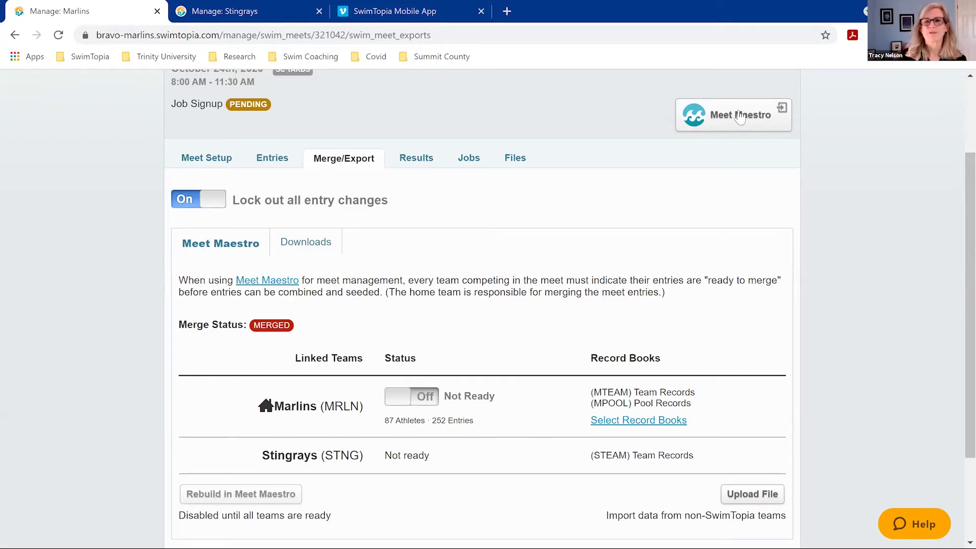
click(727, 127)
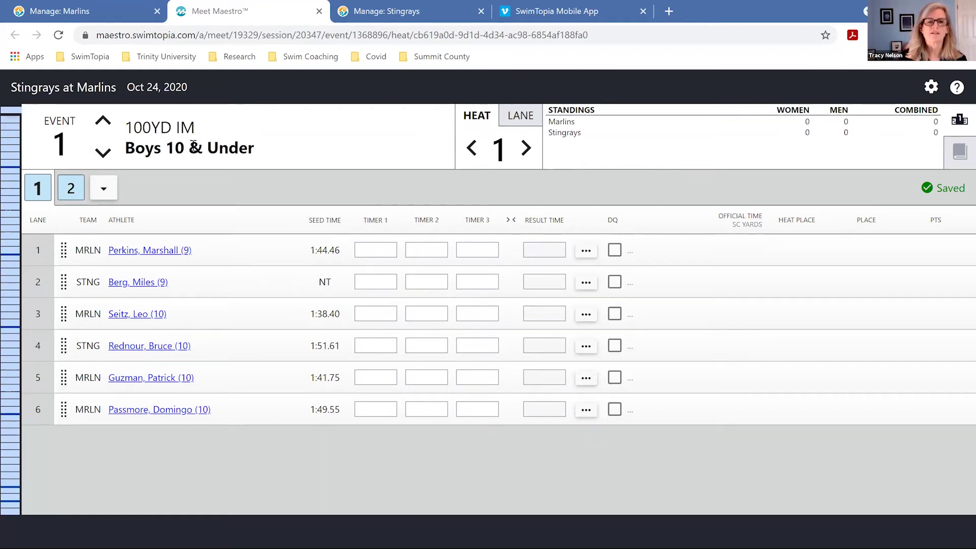
Look through both heats of event 1, Boys 10 & Under 100YD IM, and go on to event 2
click(73, 192)
click(40, 196)
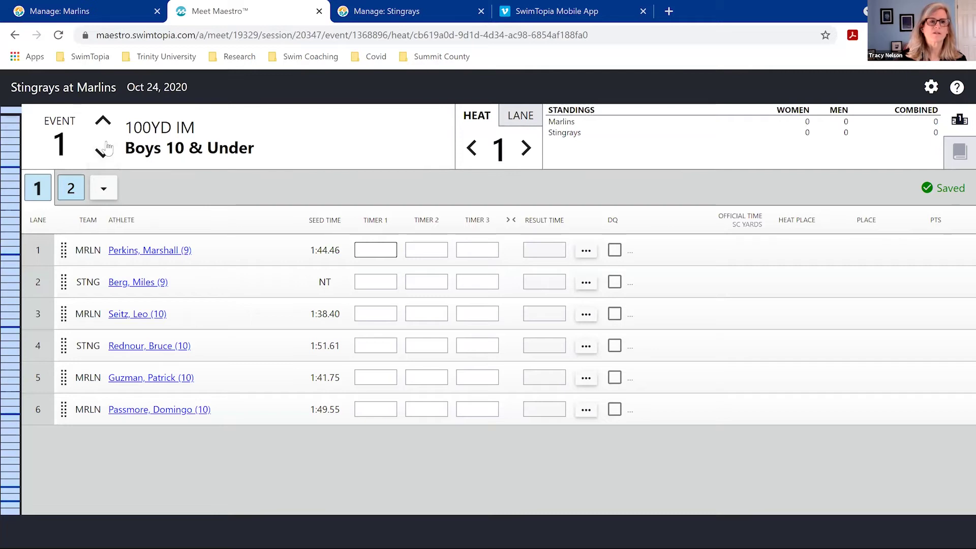
click(112, 162)
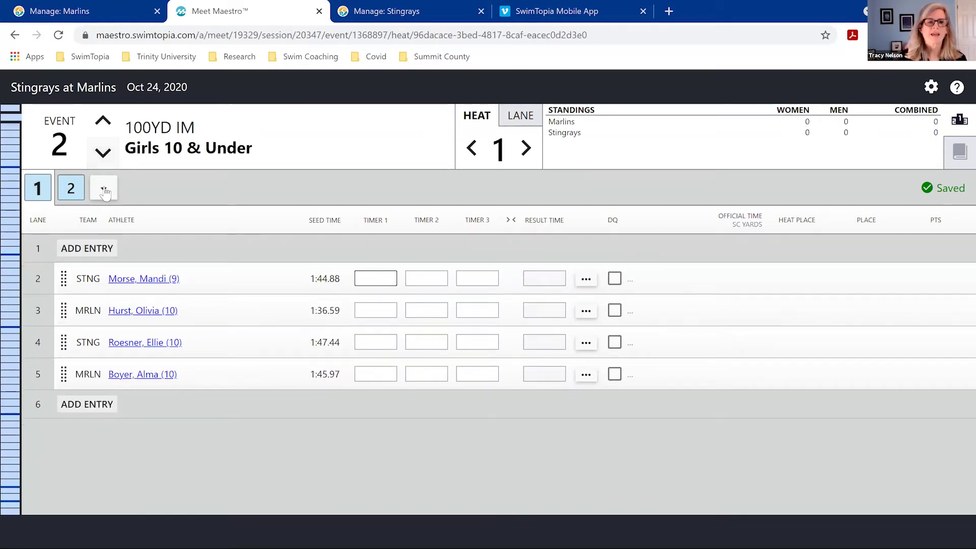
View event 2 by lane, check lane 2 across the heats, and return to the heat view
click(519, 120)
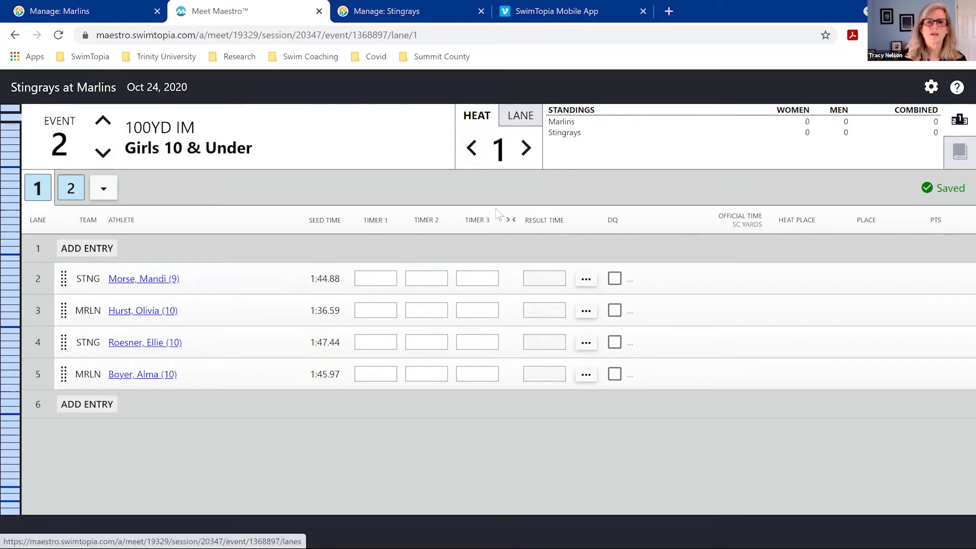
click(95, 192)
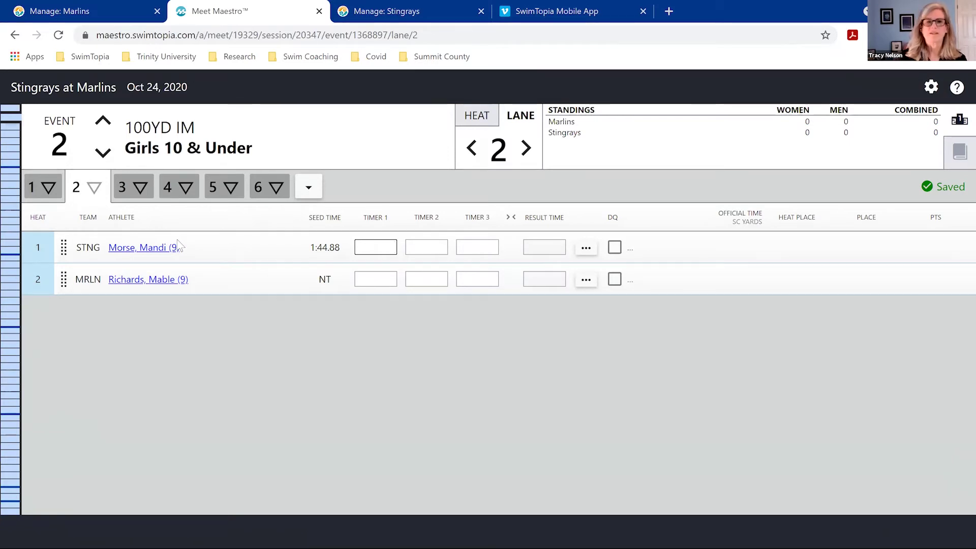
click(481, 118)
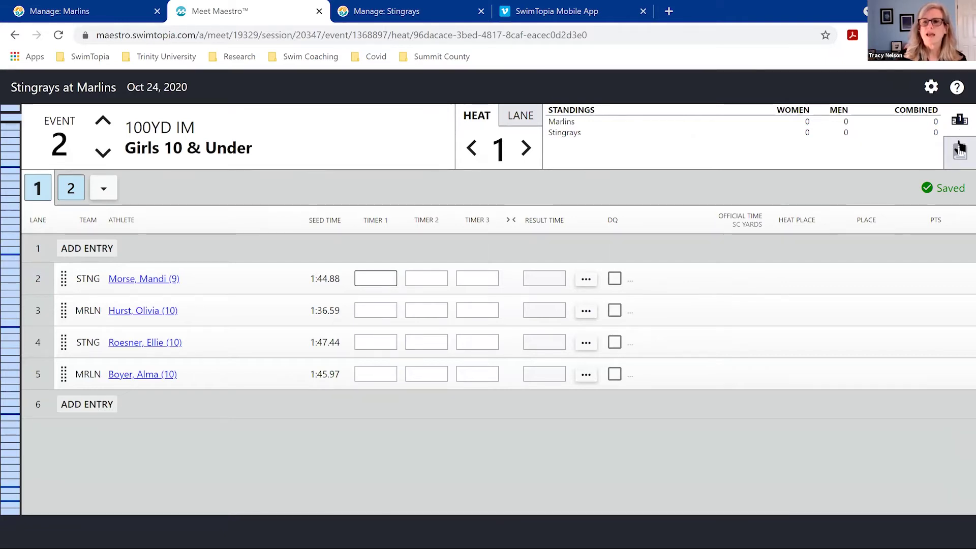
Show event 2's benchmarks in place of the standings and check the summaries of several events in the meet's event overview
click(959, 152)
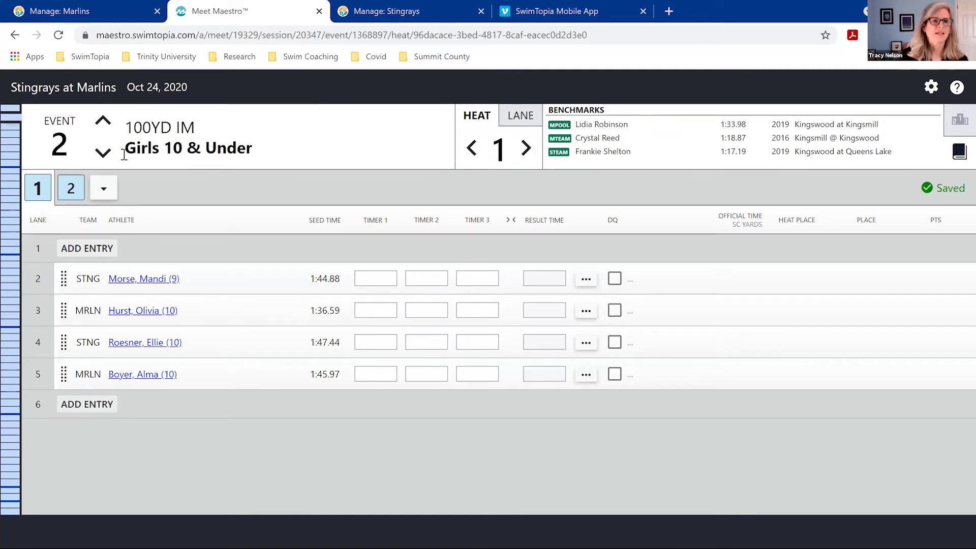
mouse_move(17, 118)
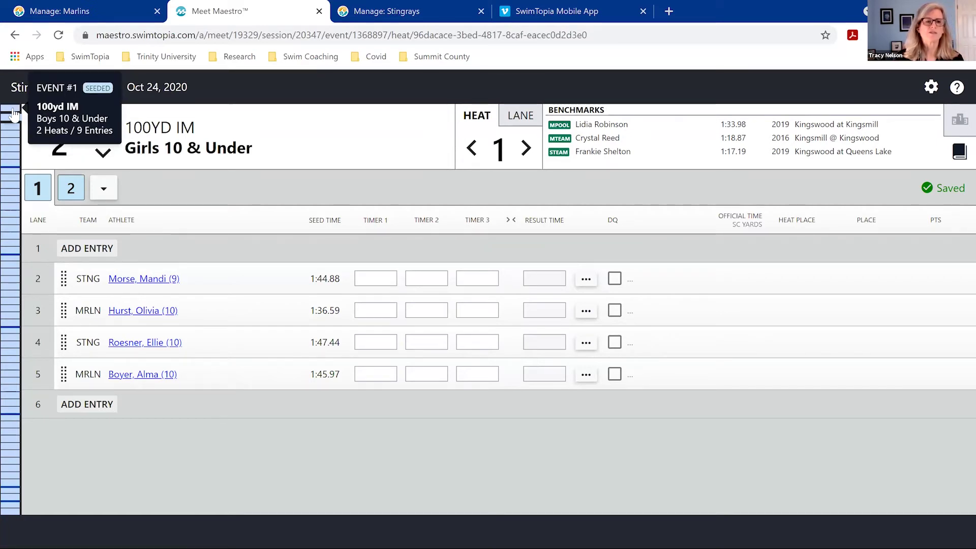
mouse_move(18, 137)
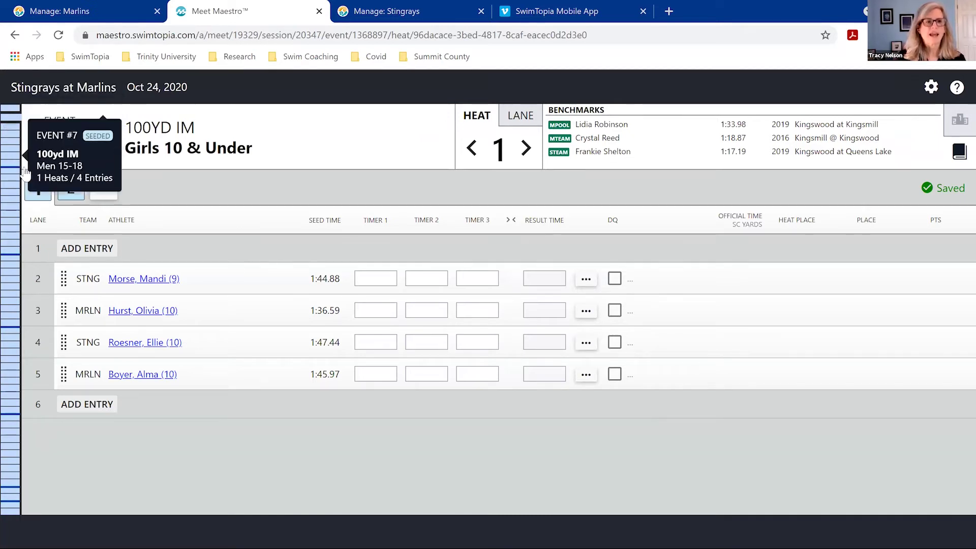
mouse_move(20, 172)
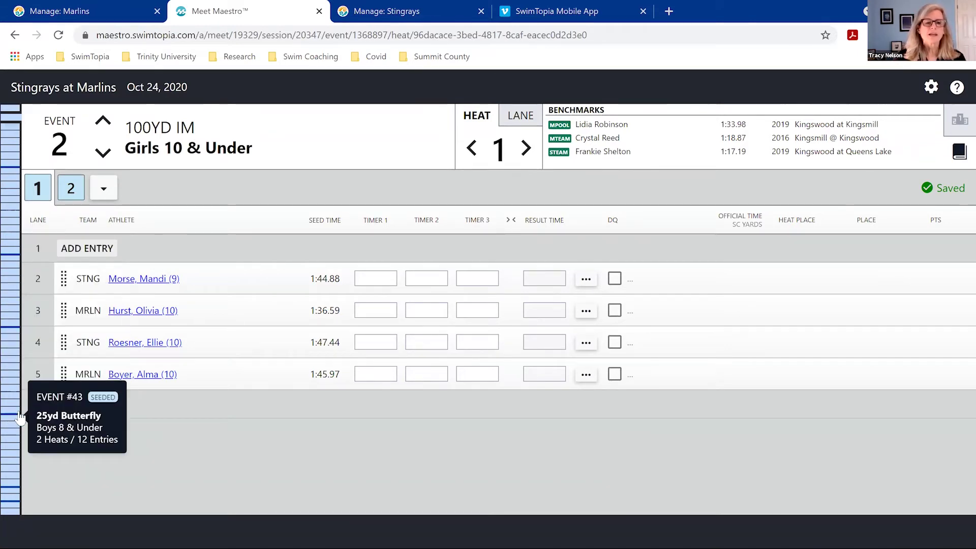
In heat 4 of event 11, Boys 7-8 25YD Freestyle, swap the lane 2 and lane 4 swimmers, then move the lane 4 swimmer to lane 6
click(13, 188)
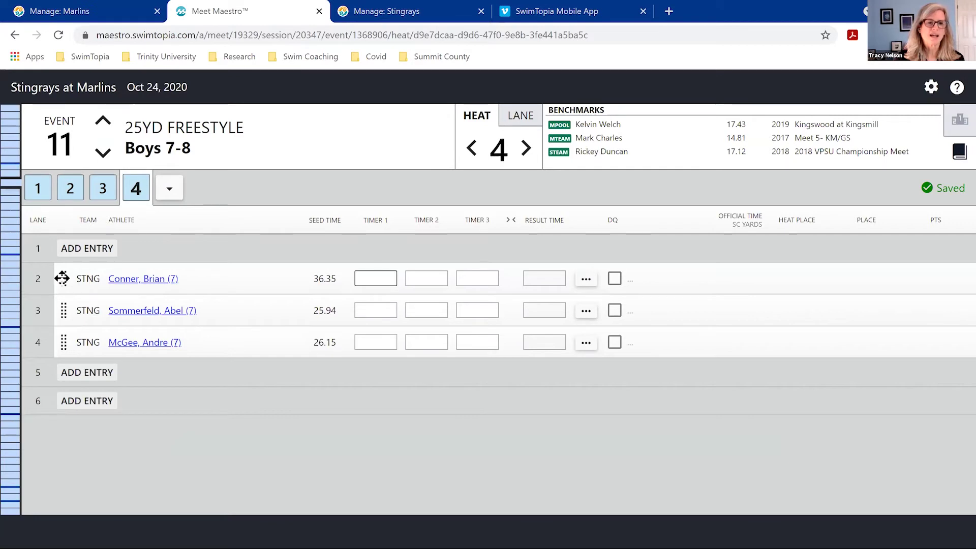
drag(63, 277, 57, 337)
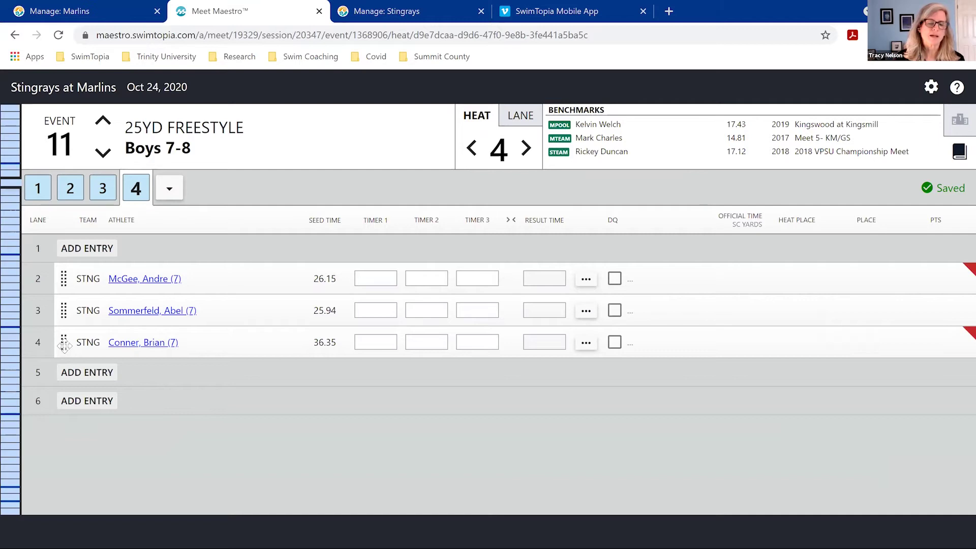
drag(64, 345, 65, 405)
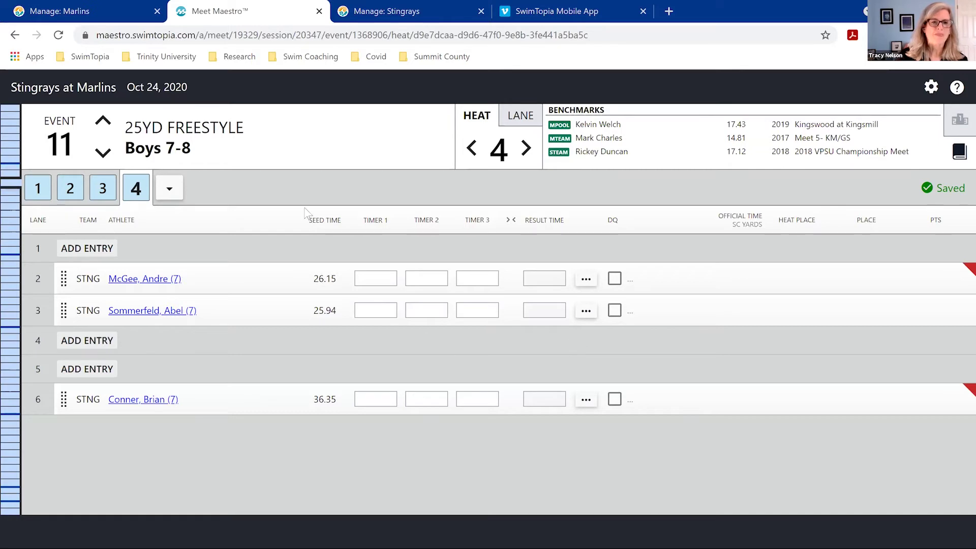
Open the event entries of the lane 5 swimmer in heat 3, and start scratching the athlete but cancel it
click(101, 191)
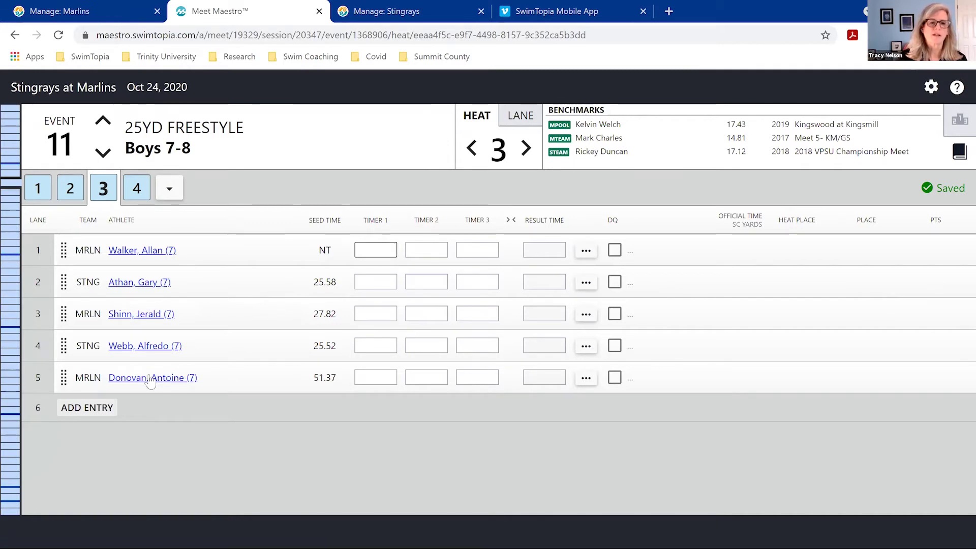
click(307, 356)
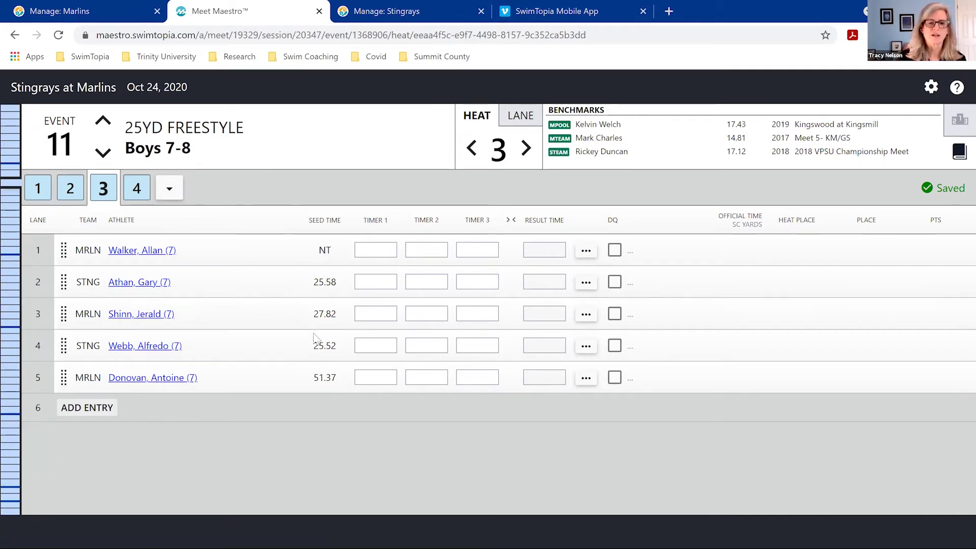
click(324, 377)
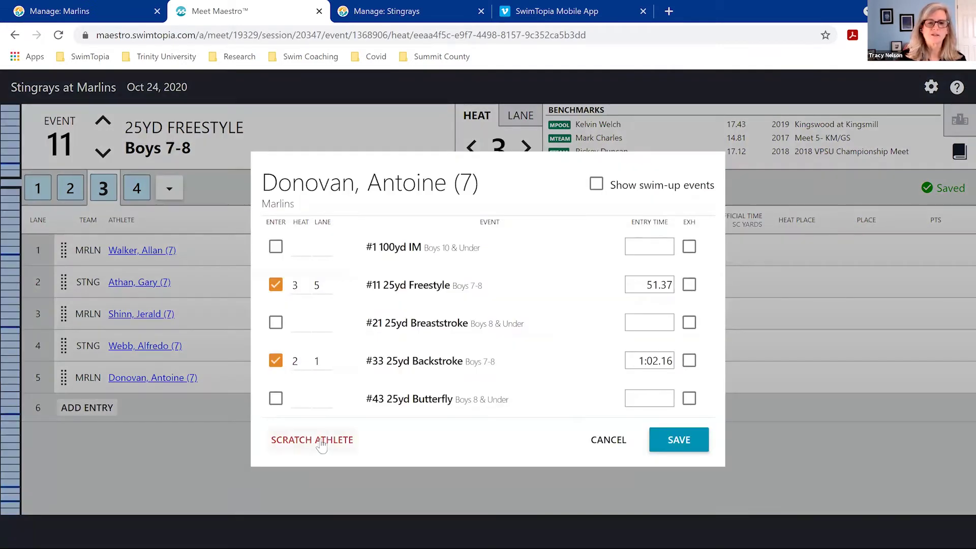
click(353, 431)
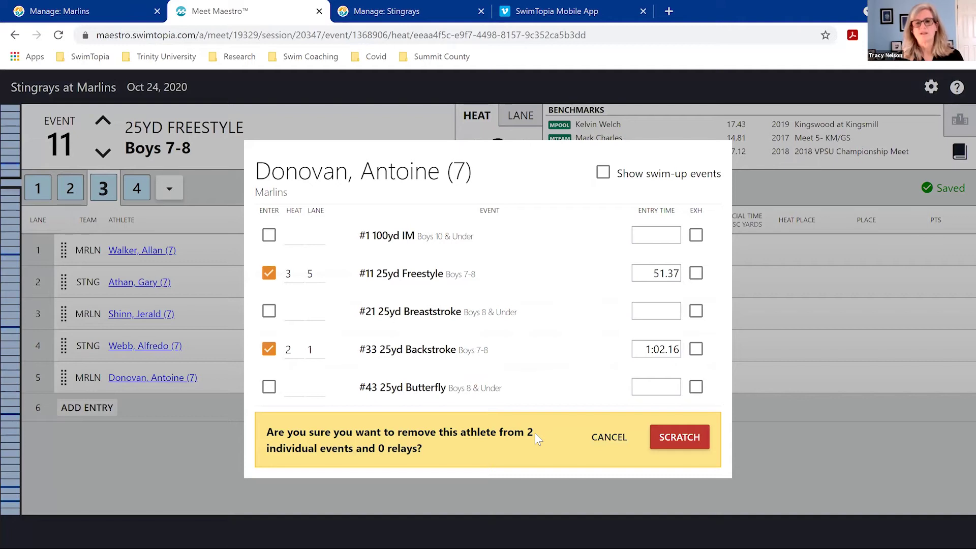
click(609, 438)
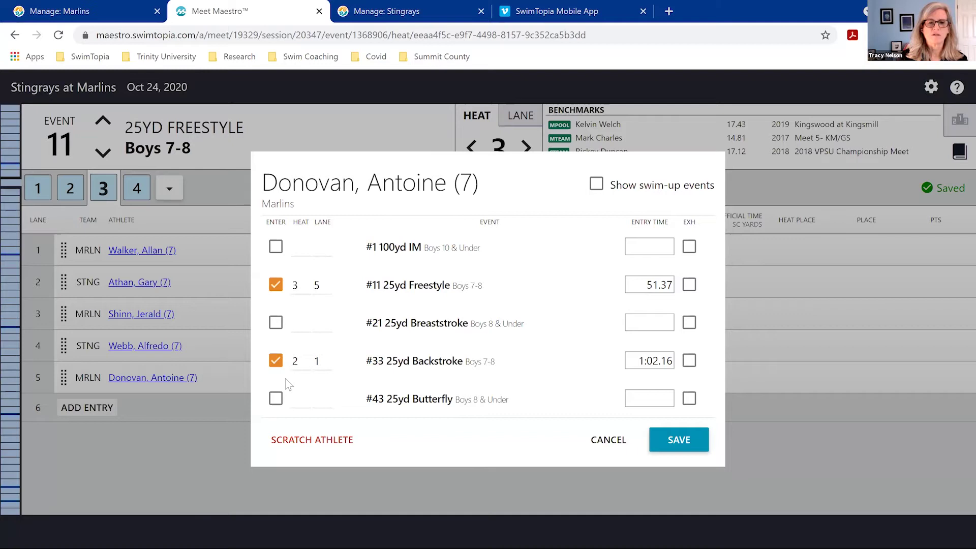
Replace the swimmer's #33 25yd Backstroke entry with #21 25yd Breaststroke after trying #43 25yd Butterfly, and save the entries
click(275, 362)
click(275, 400)
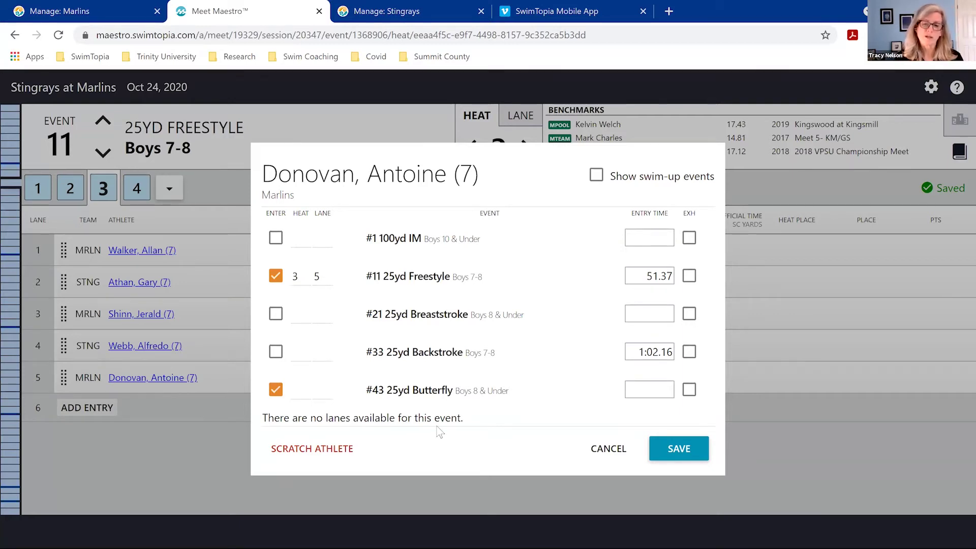
click(275, 390)
click(277, 324)
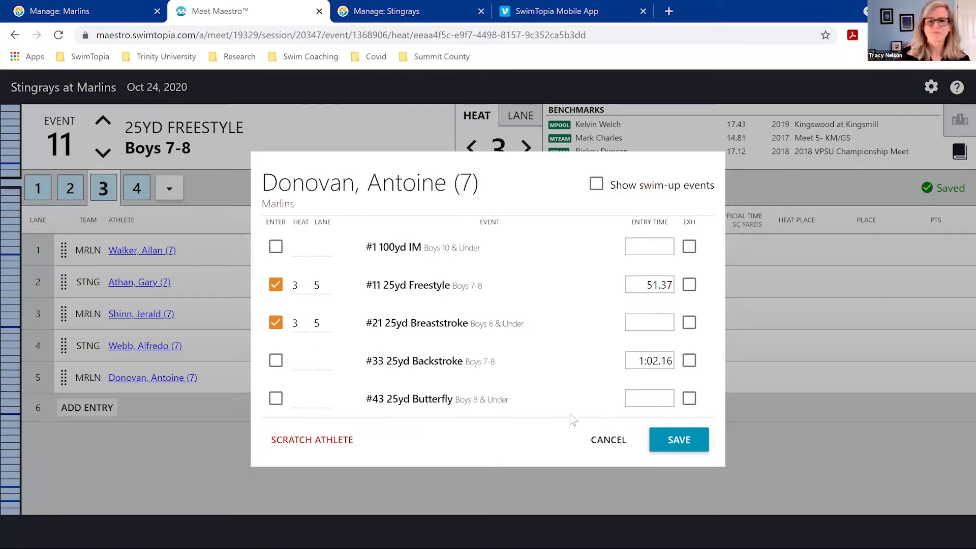
click(661, 445)
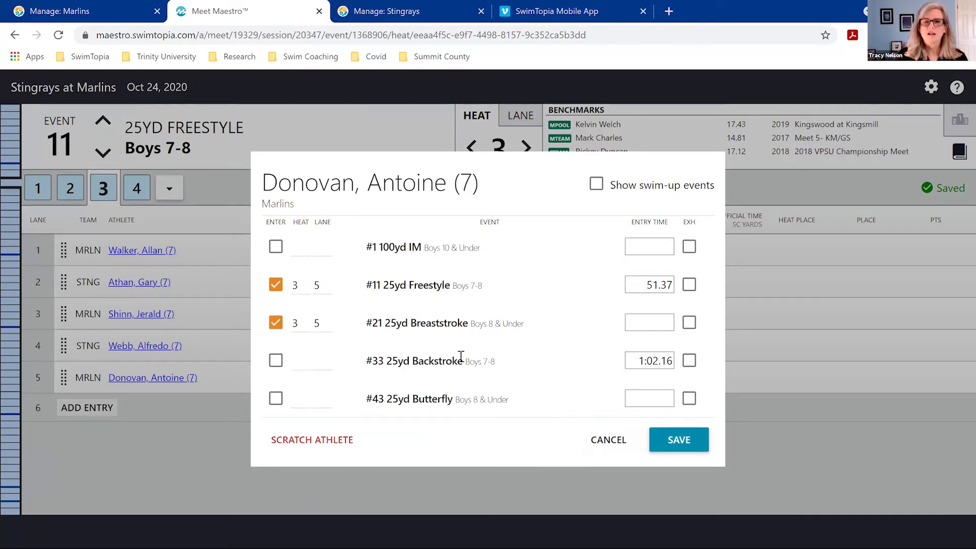
click(661, 437)
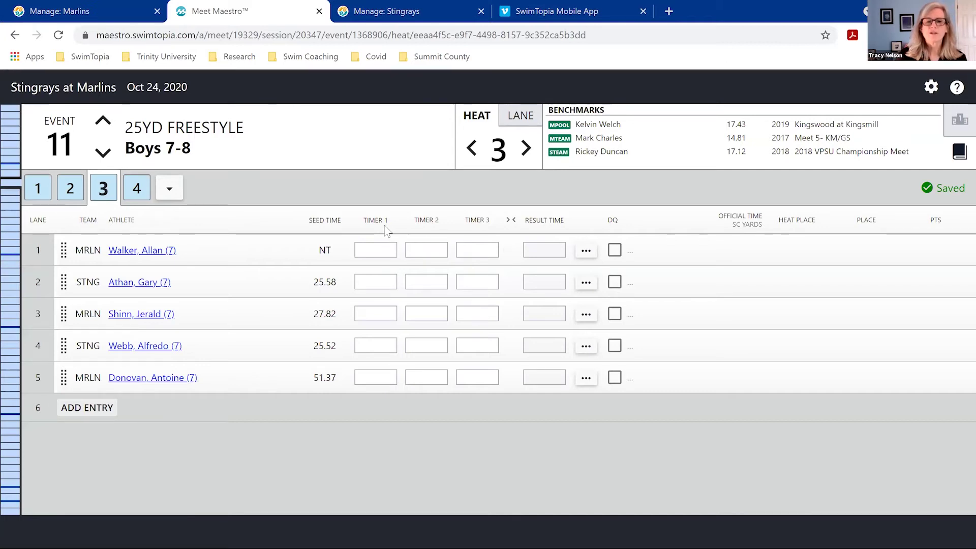
Cycle the timer columns through two, one and back to three, and view lane 1's Freestyle disqualification reasons without choosing one
click(511, 222)
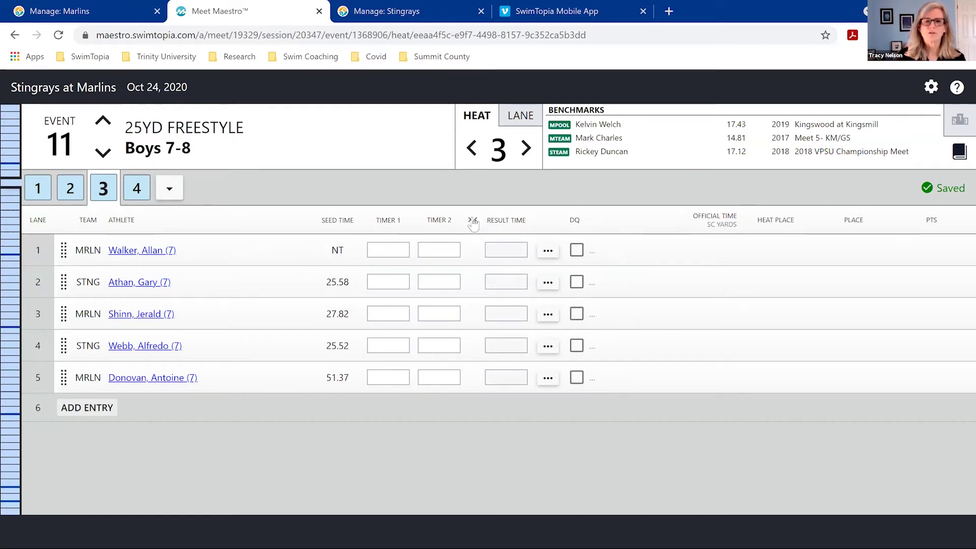
click(472, 221)
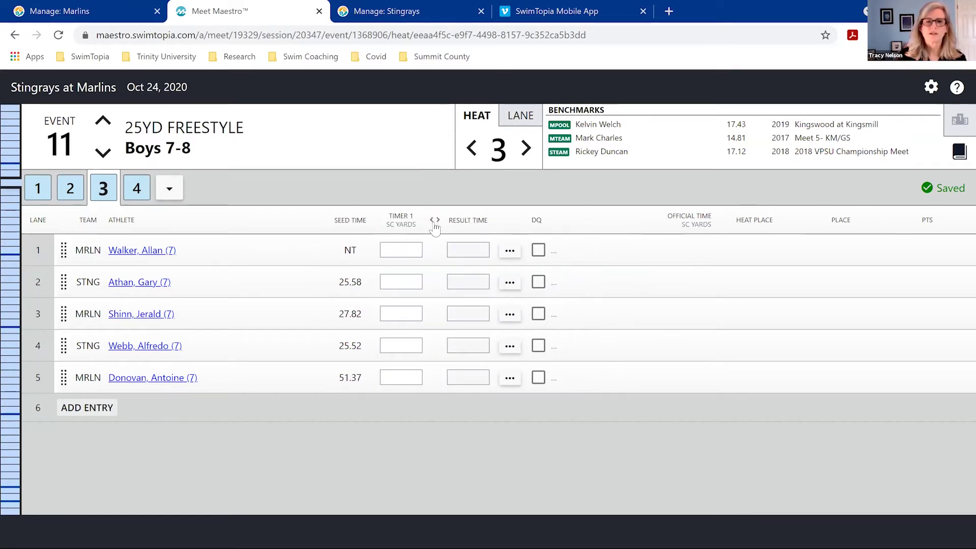
click(434, 222)
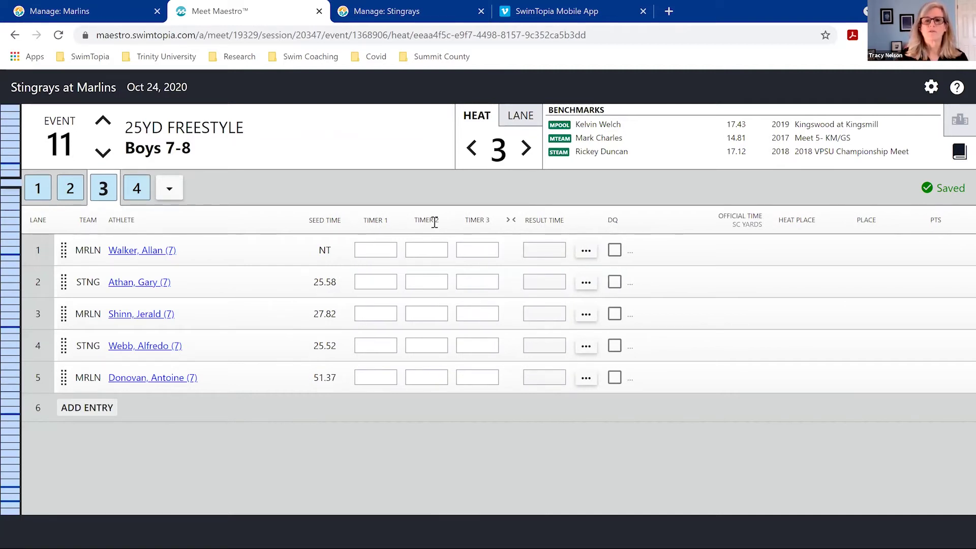
click(618, 253)
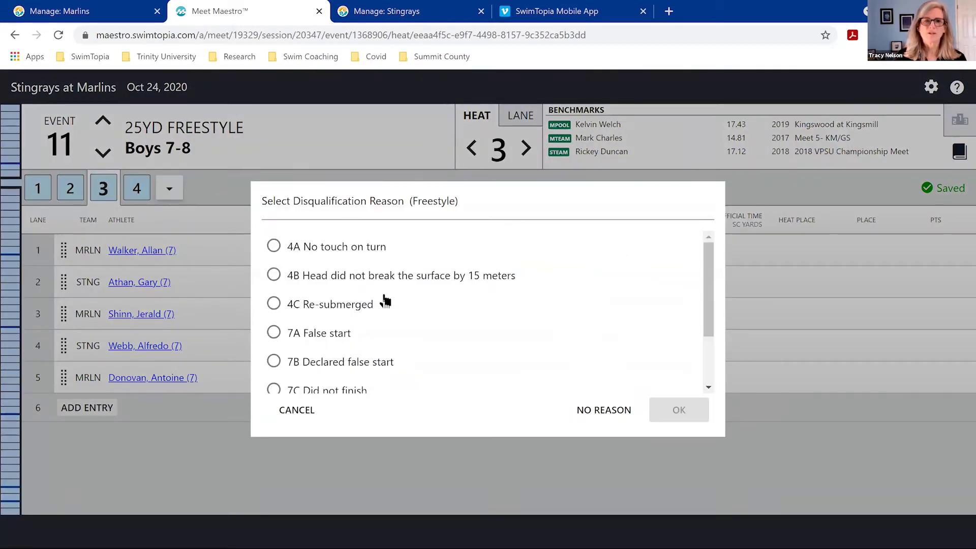
click(299, 411)
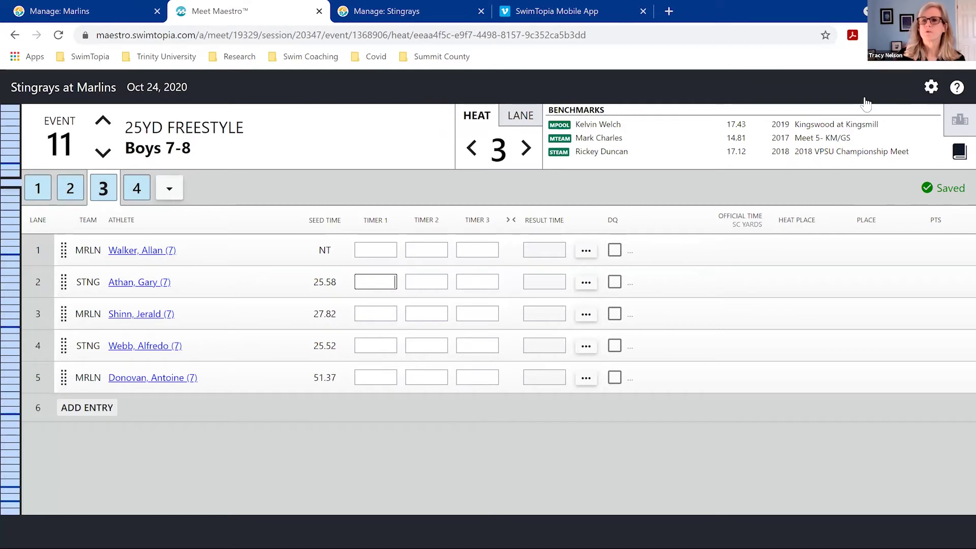
Open the meet's reports and view the pre-meet heat sheet
click(929, 94)
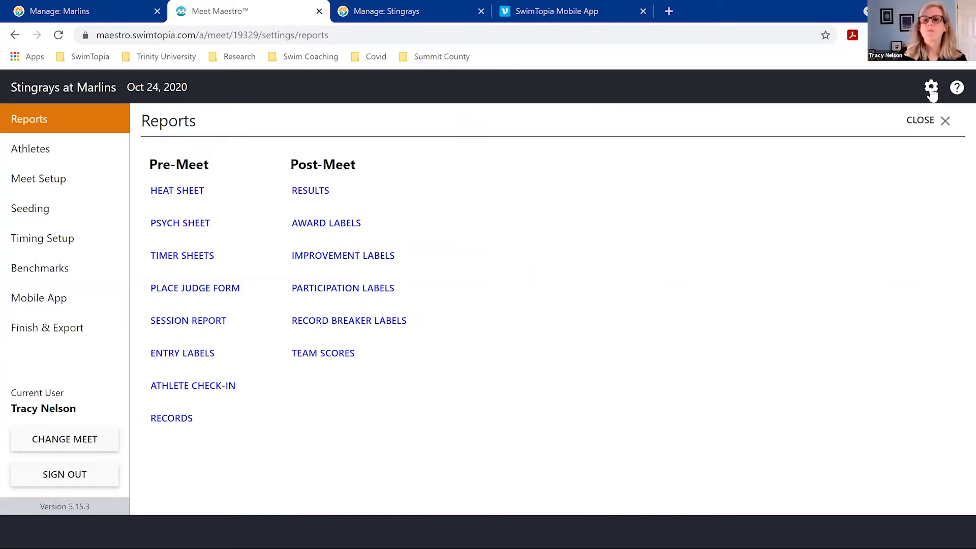
click(650, 236)
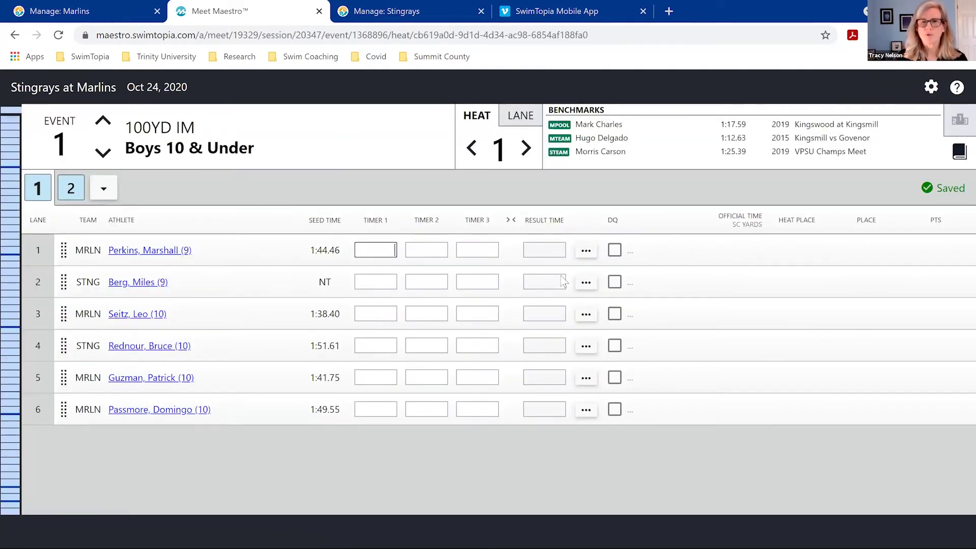
click(932, 87)
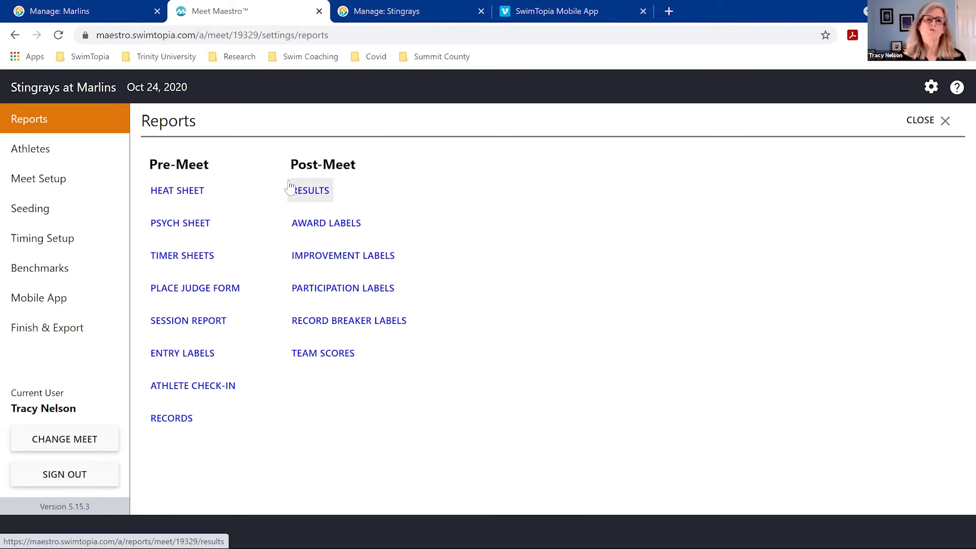
click(186, 195)
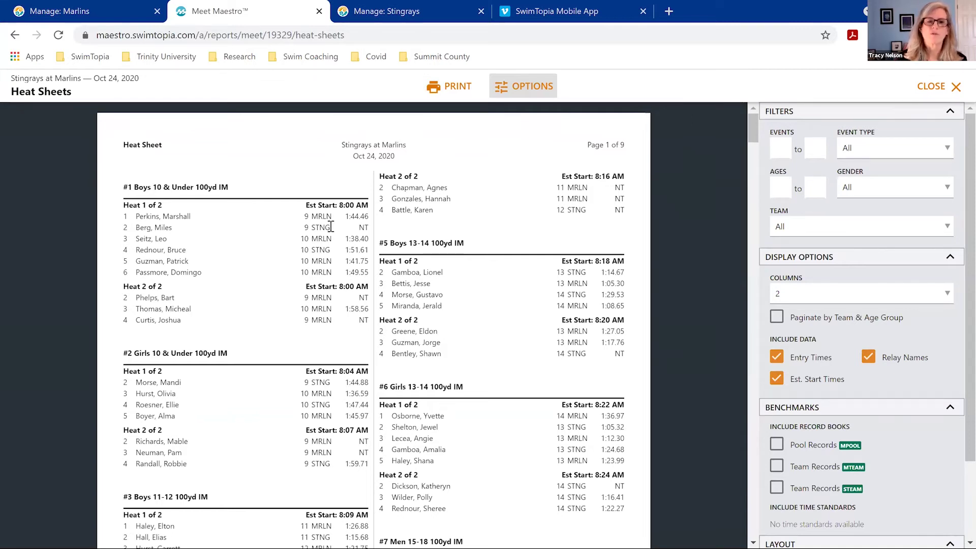
scroll(330, 228, down, 1)
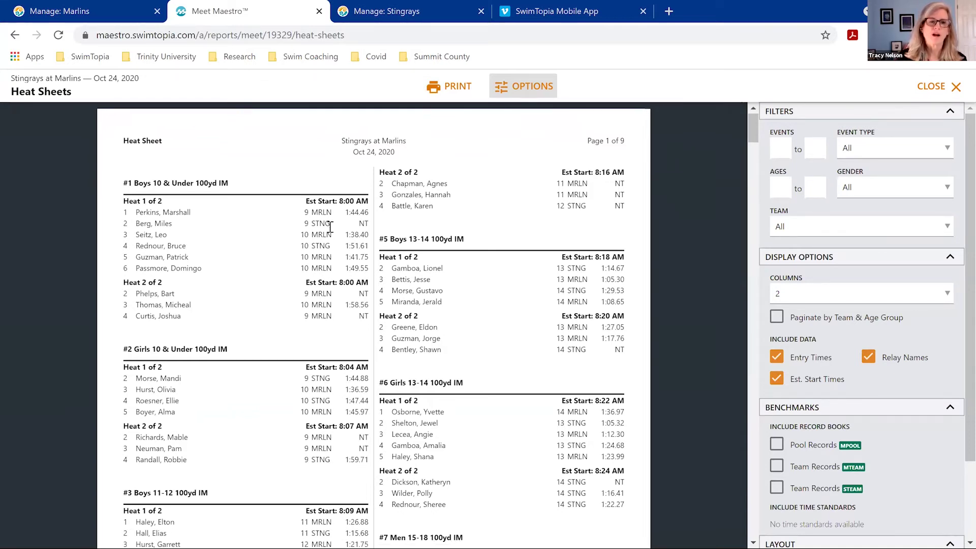
scroll(216, 179, up, 1)
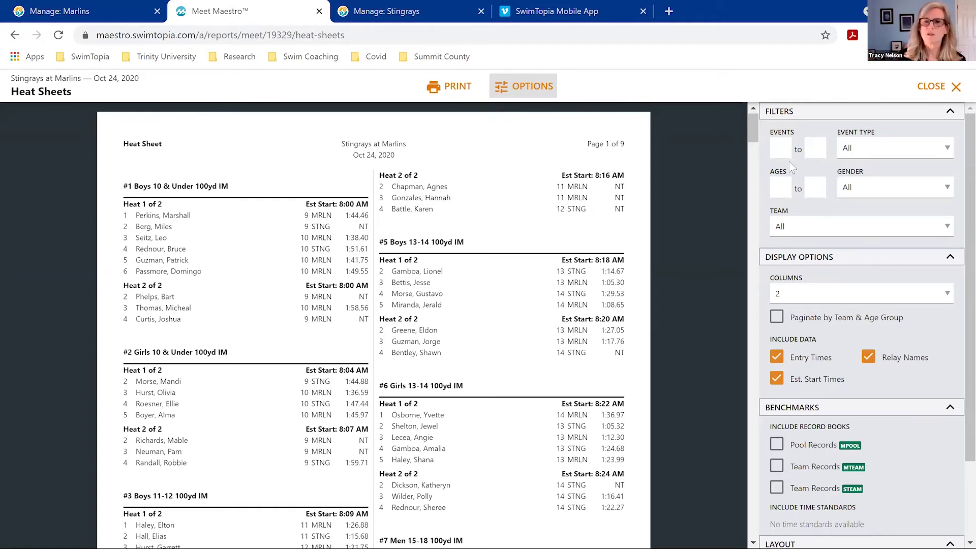
Filter the heat sheet to the MRLN Marlins team only
click(948, 230)
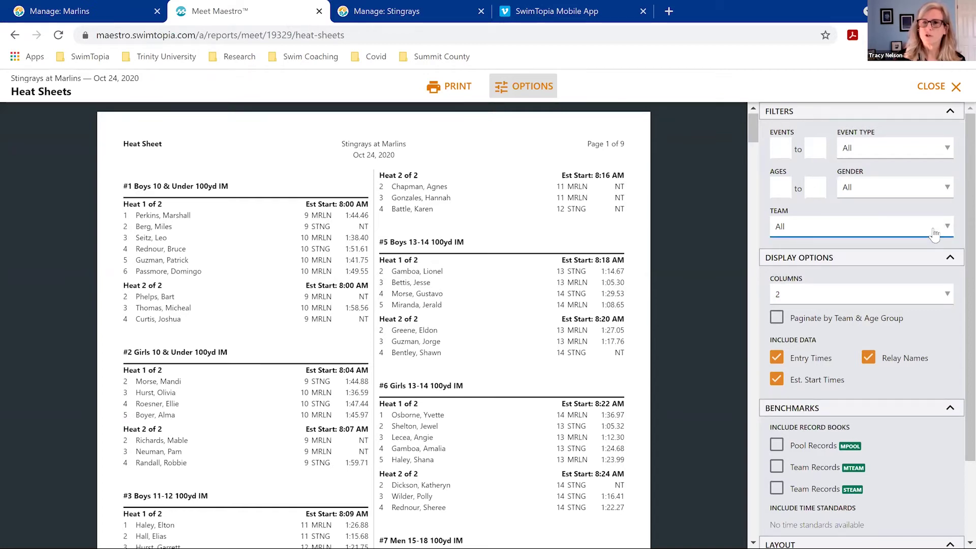
click(874, 234)
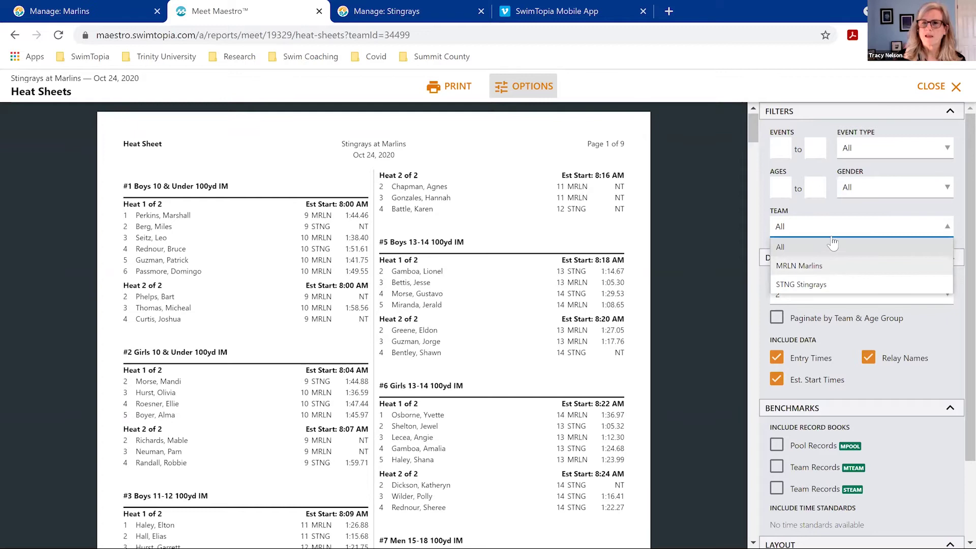
click(836, 265)
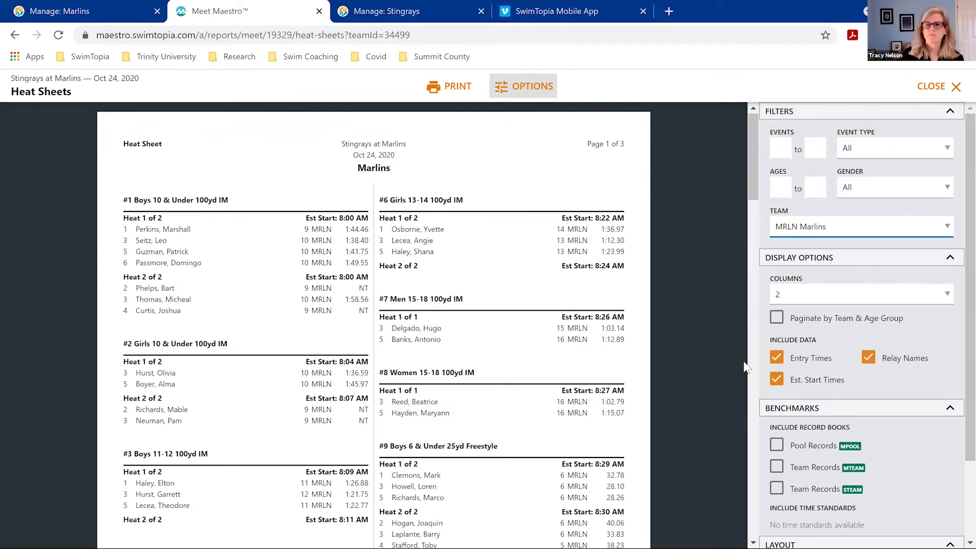
Paginate the heat sheet by team and age group, look through its pages and options, and turn that pagination off again
click(776, 318)
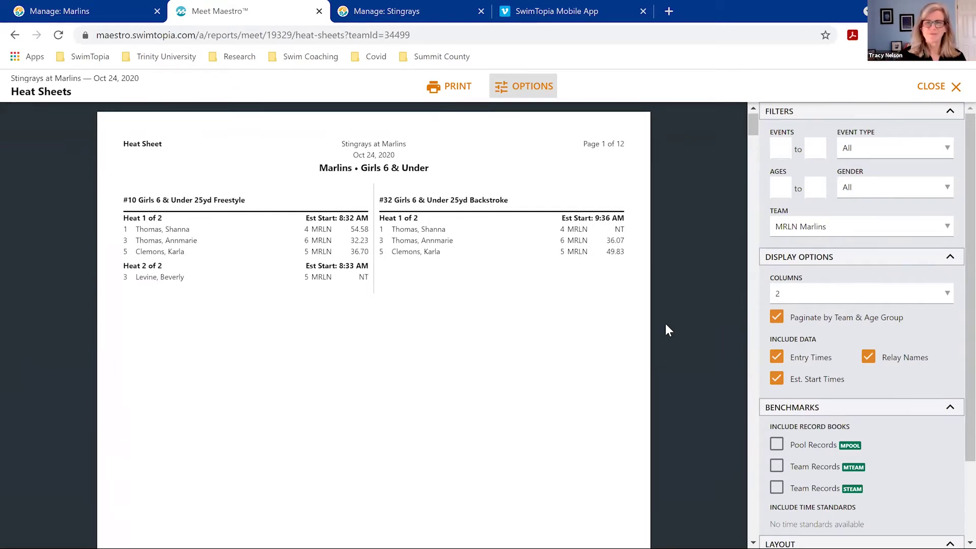
scroll(500, 273, down, 1)
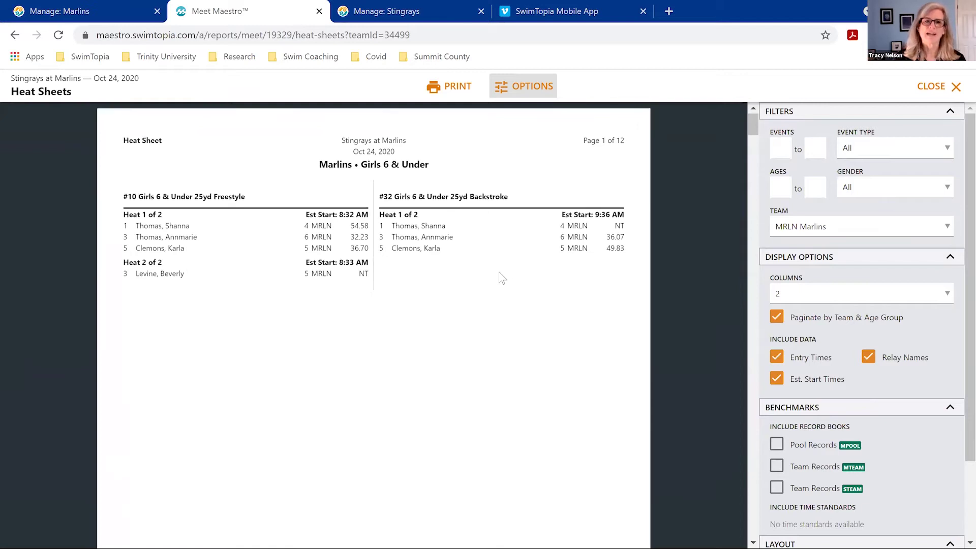
scroll(502, 278, down, 5)
scroll(502, 278, up, 6)
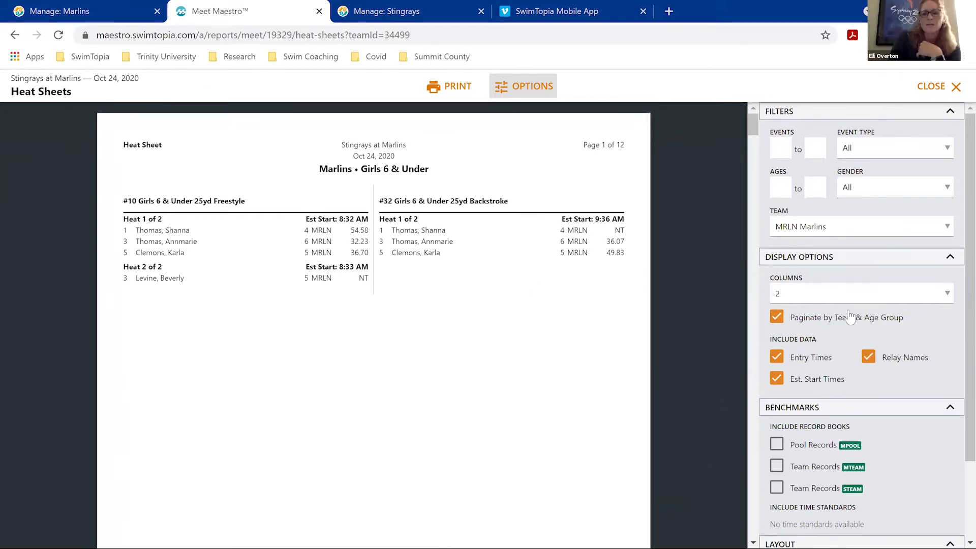
scroll(850, 316, down, 2)
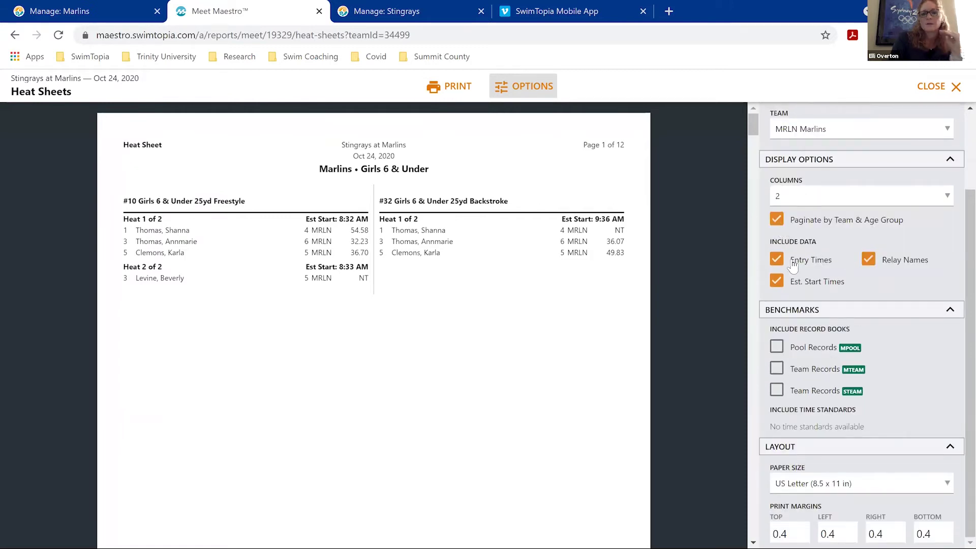
key(space)
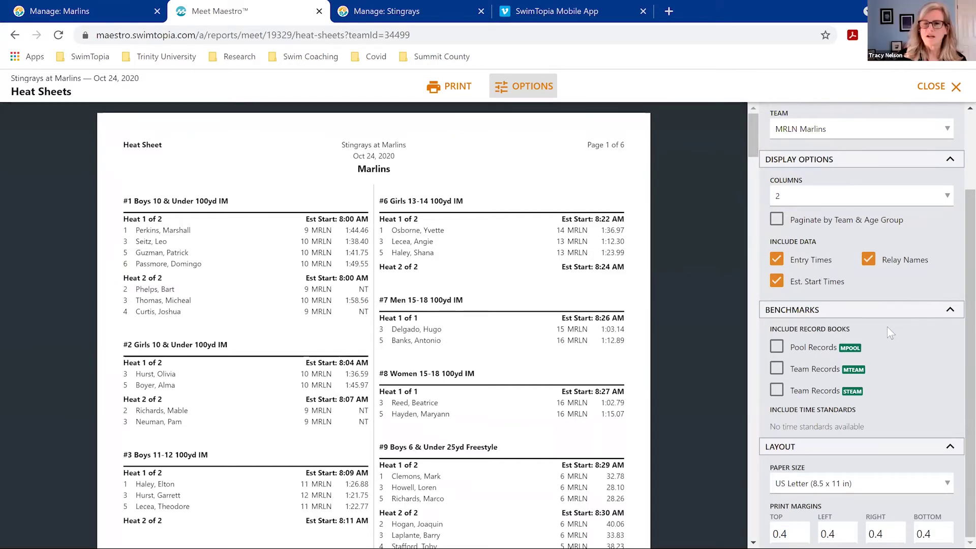
Include the MPOOL pool records and the MTEAM and STEAM team records in the heat sheet, look through it, and close it
click(777, 348)
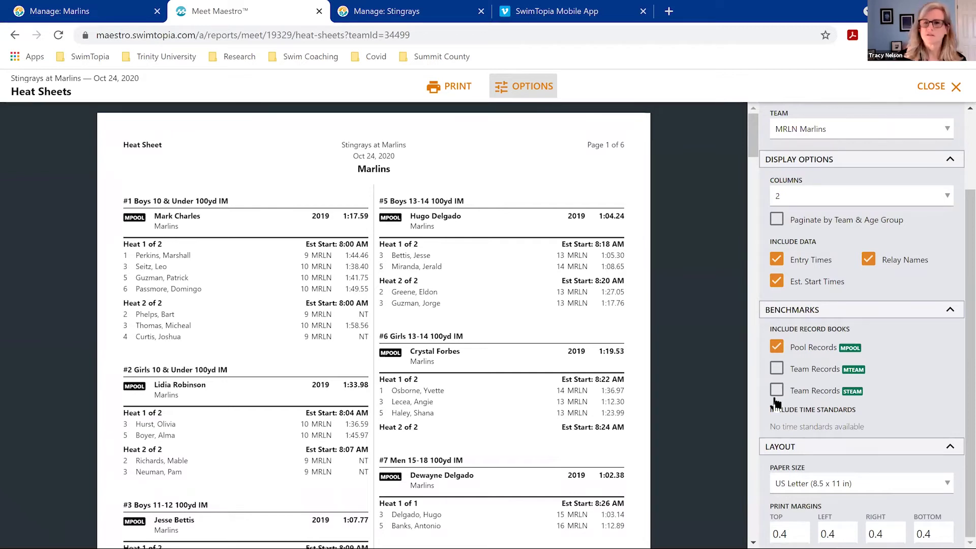
click(776, 368)
click(776, 391)
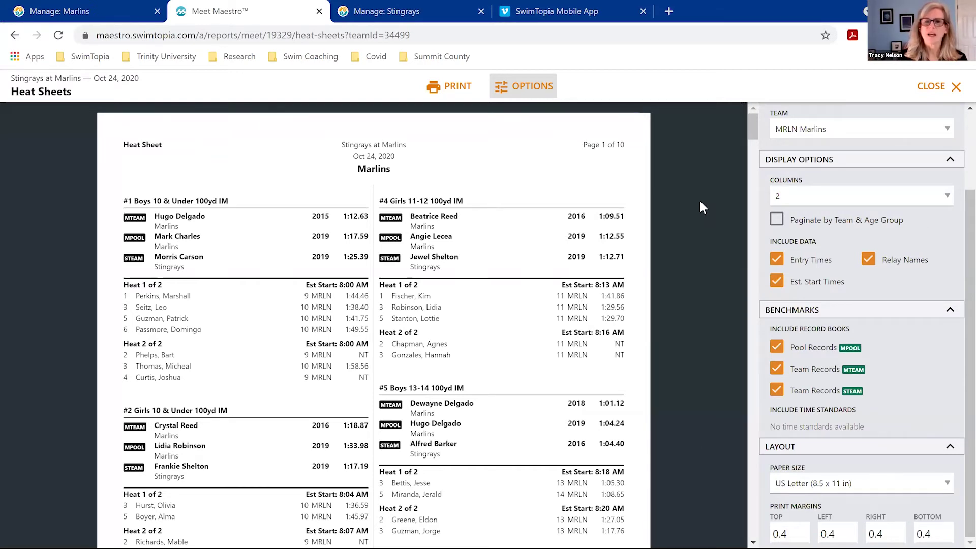
scroll(652, 255, down, 1)
scroll(651, 248, down, 10)
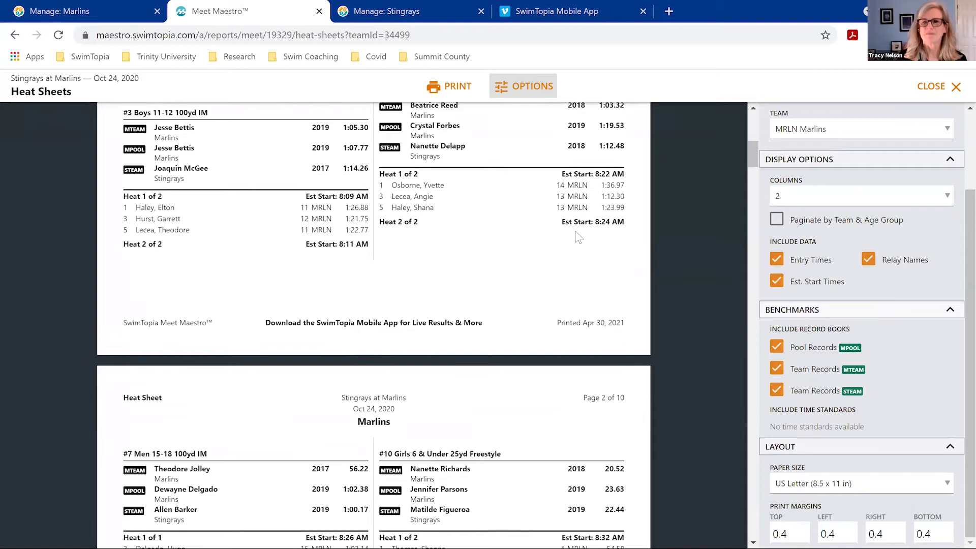
scroll(573, 237, up, 1)
scroll(708, 265, up, 15)
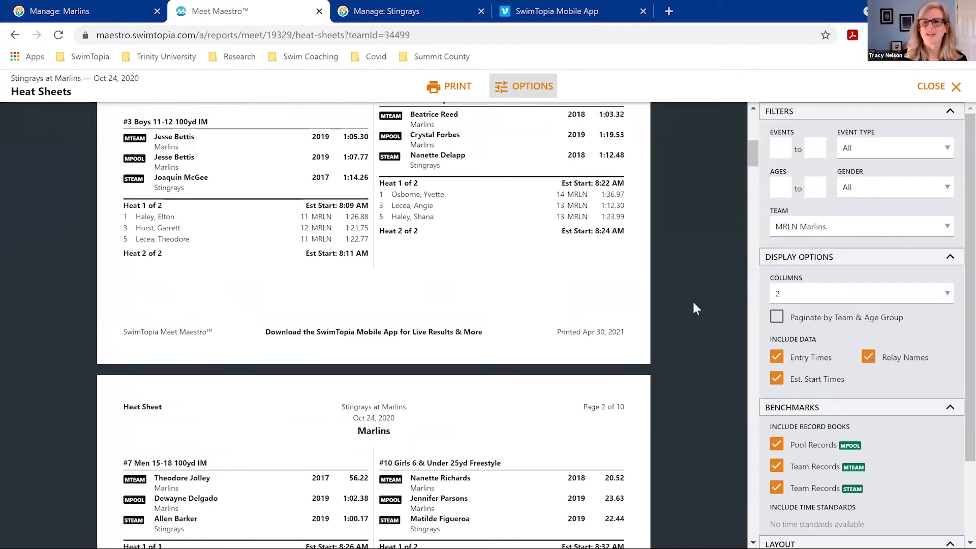
click(934, 89)
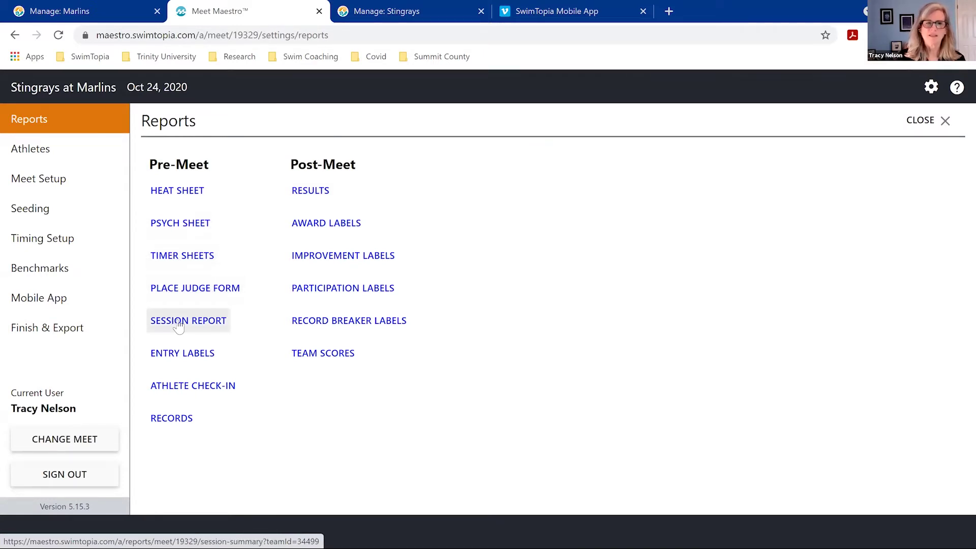
Open the pre-meet Athlete Check-In report and look through the athletes' entries
click(218, 386)
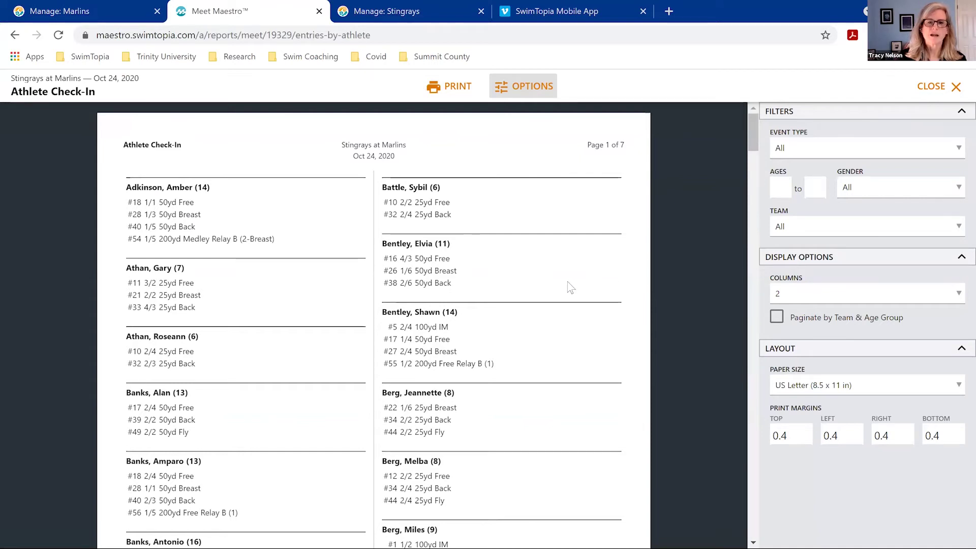
scroll(488, 308, down, 1)
scroll(488, 308, down, 1)
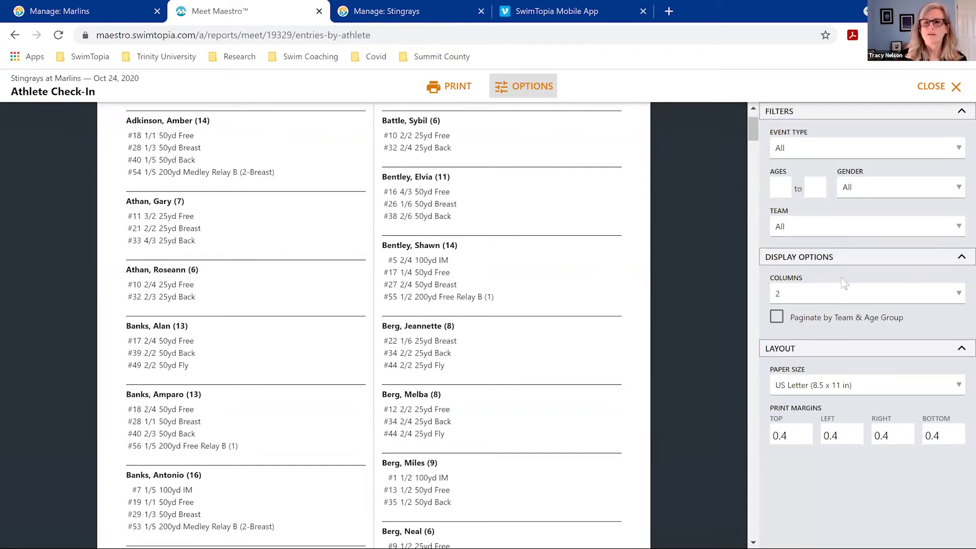
Paginate the Athlete Check-In report by team and age group, filter it to MRLN Marlins, and close it
click(776, 318)
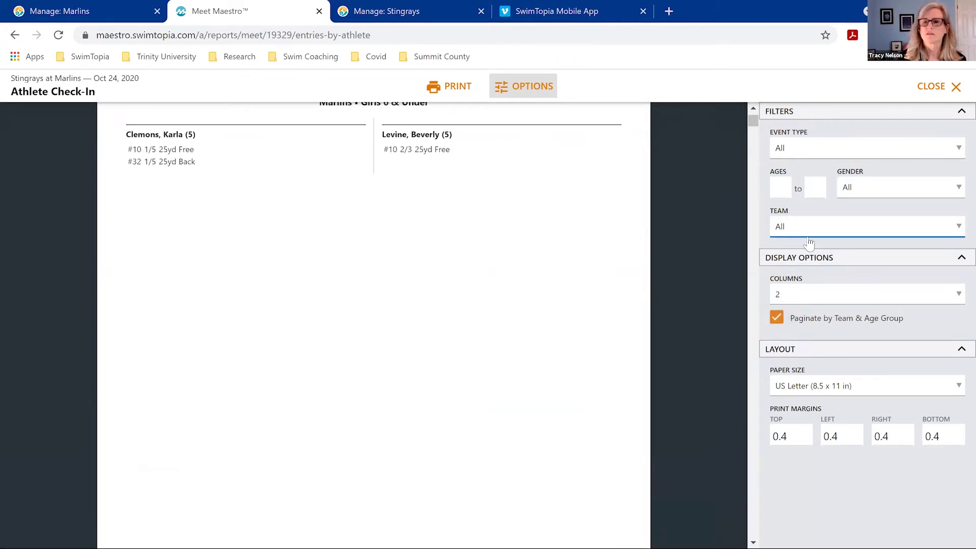
click(834, 231)
click(815, 268)
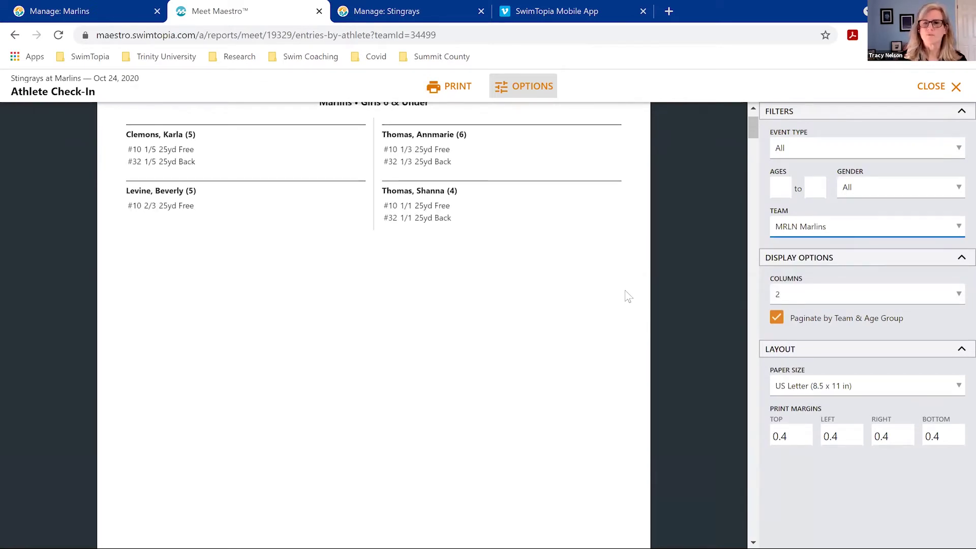
click(926, 90)
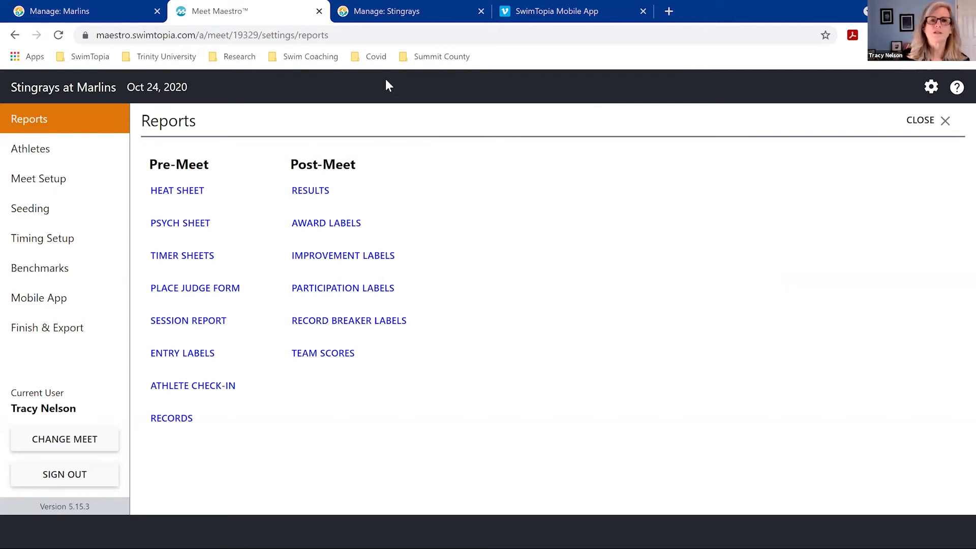
Leave the meet settings, open the Marlins at Stingrays meet from the Stingrays team's schedule, and launch it in Meet Maestro
click(930, 88)
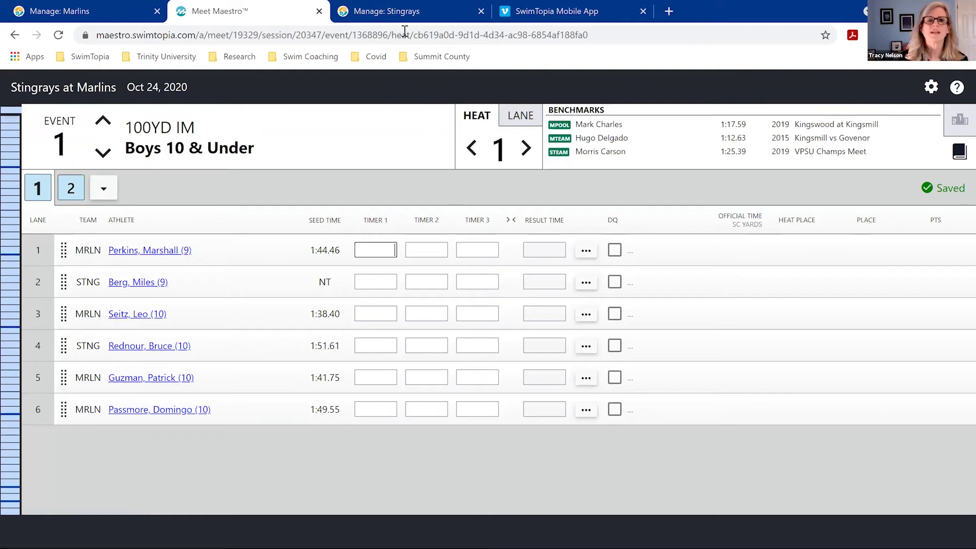
click(420, 16)
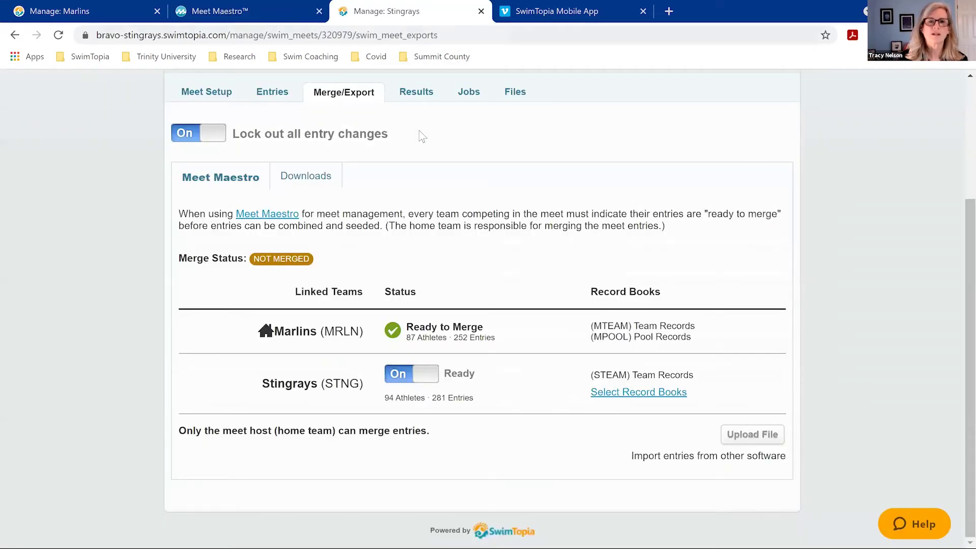
scroll(315, 135, up, 3)
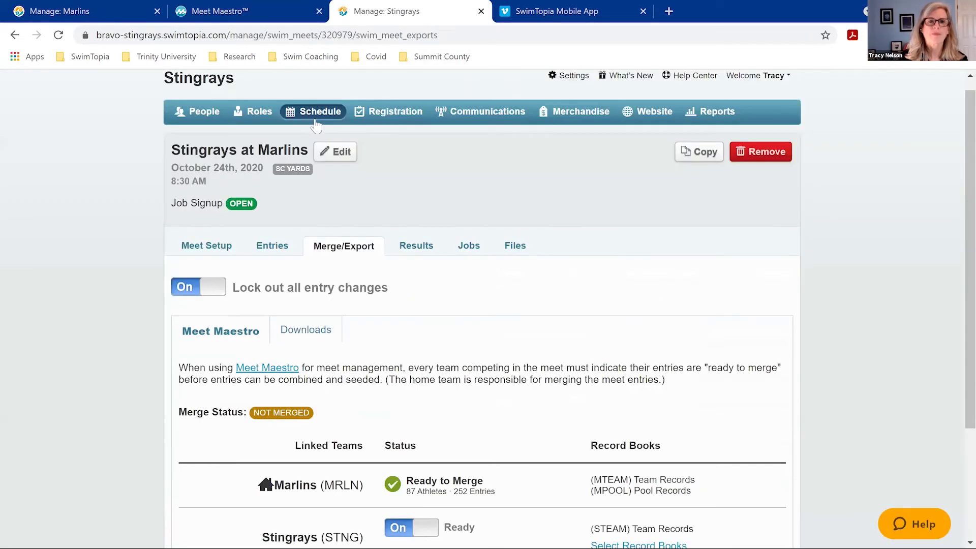
click(326, 143)
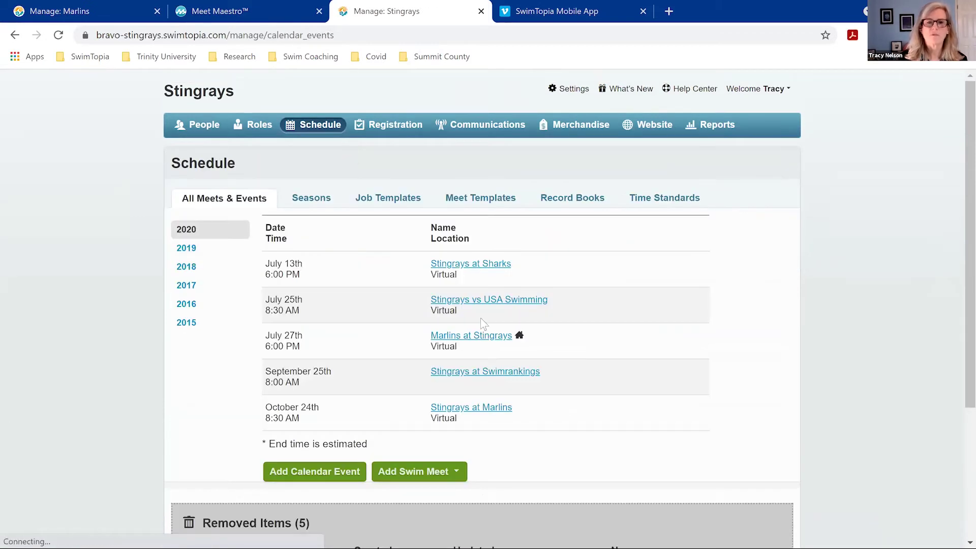
click(473, 337)
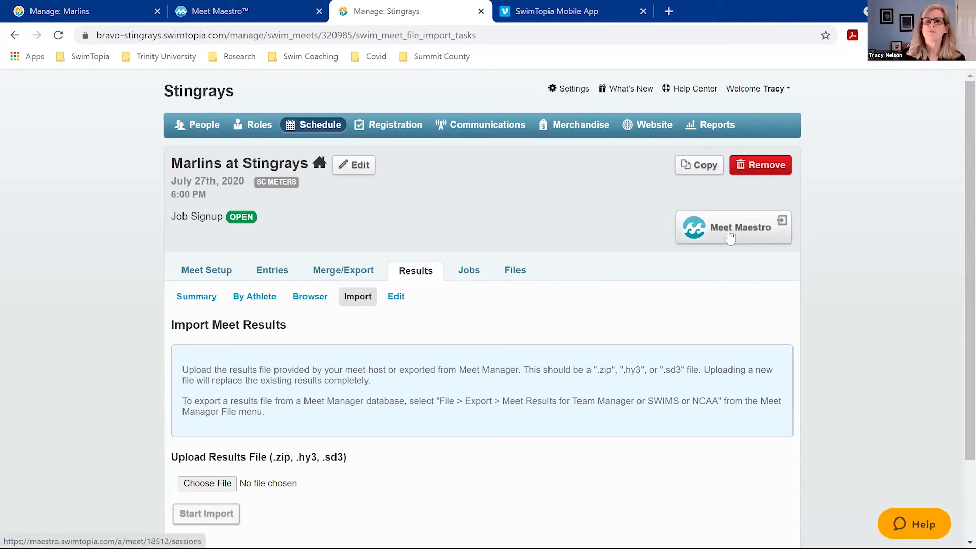
click(729, 236)
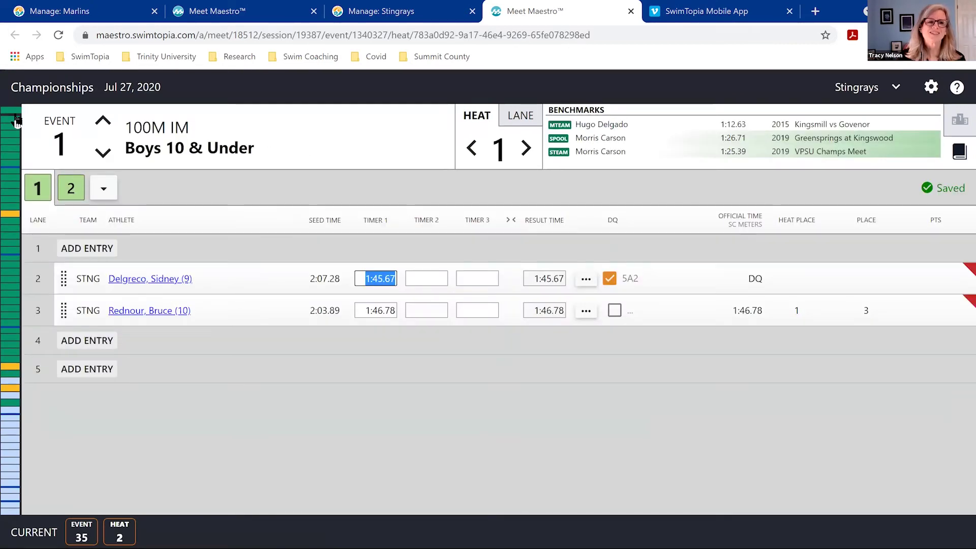
Switch the Championships meet from the Stingrays session to the Marlins session
mouse_move(17, 121)
mouse_move(16, 150)
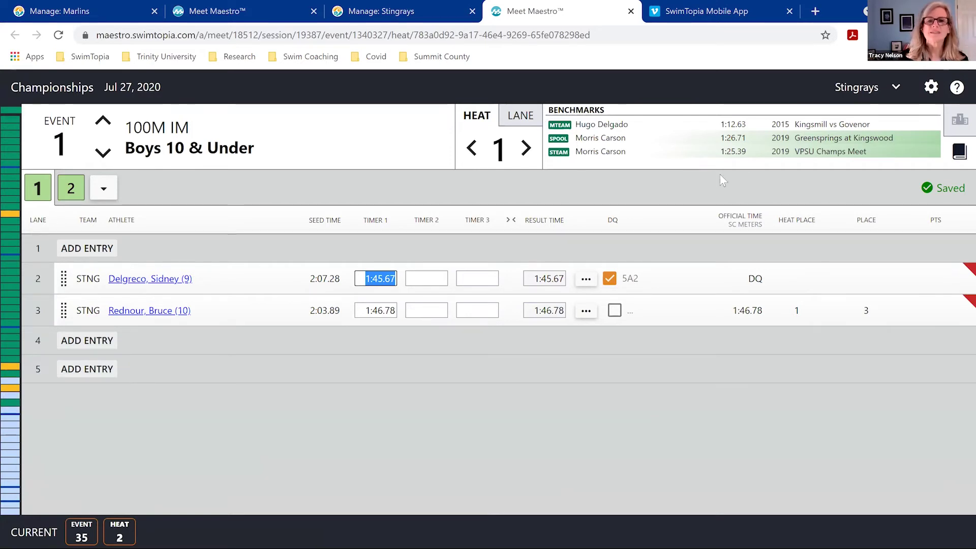
click(898, 90)
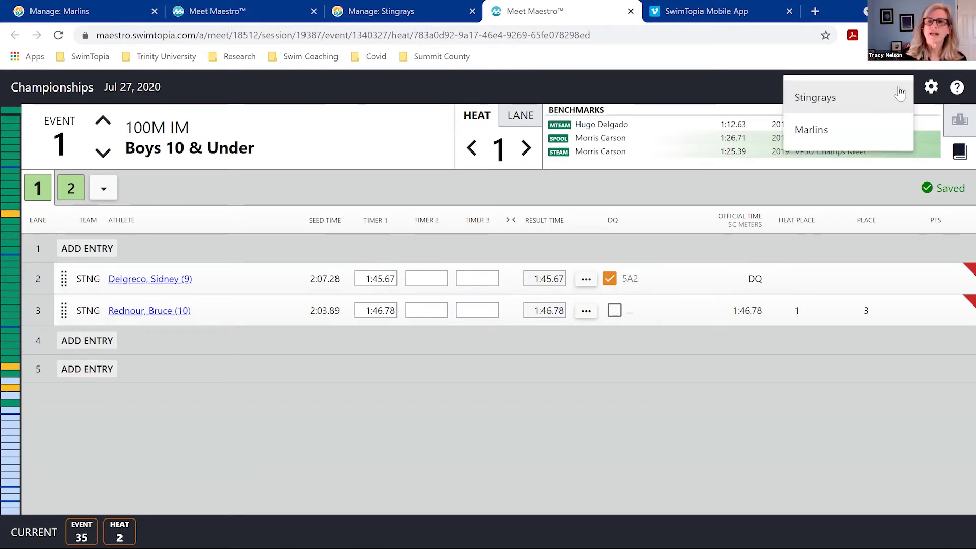
click(822, 133)
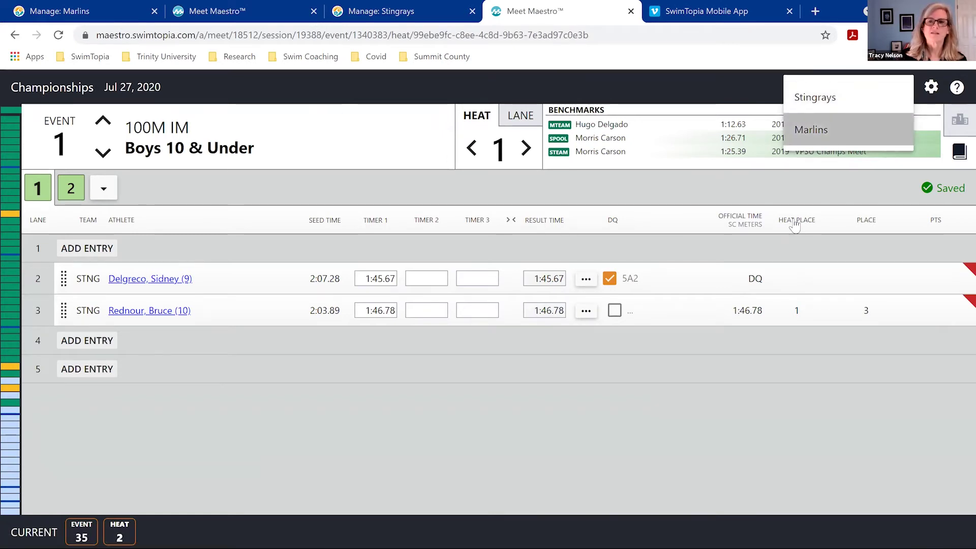
Check the scoring status of the Marlins events and open event 40, the Girls 13-14 50yd Backstroke
mouse_move(9, 221)
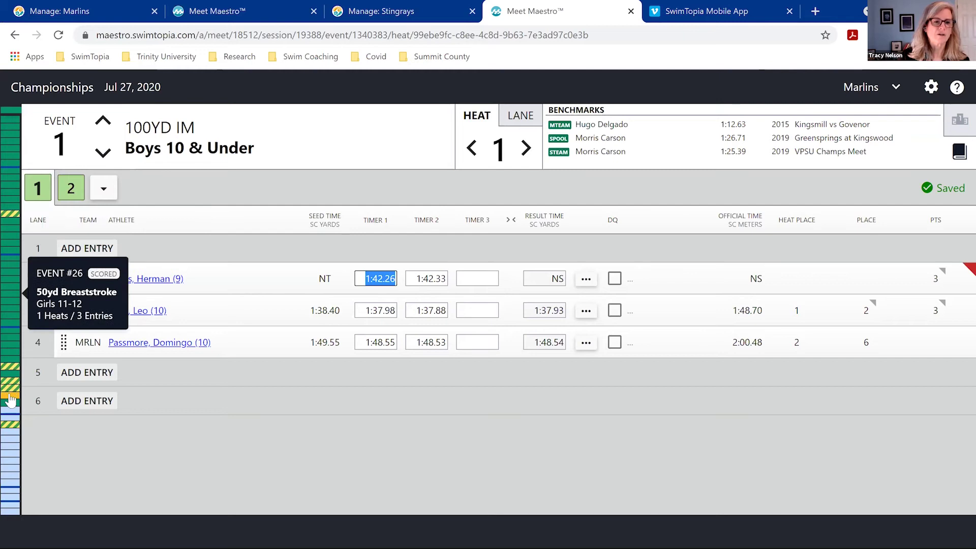
mouse_move(10, 395)
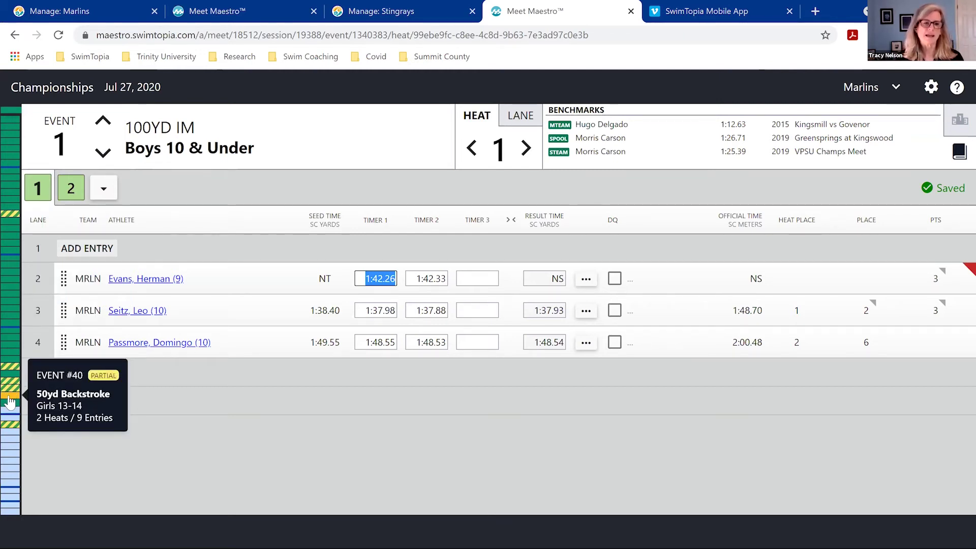
click(10, 399)
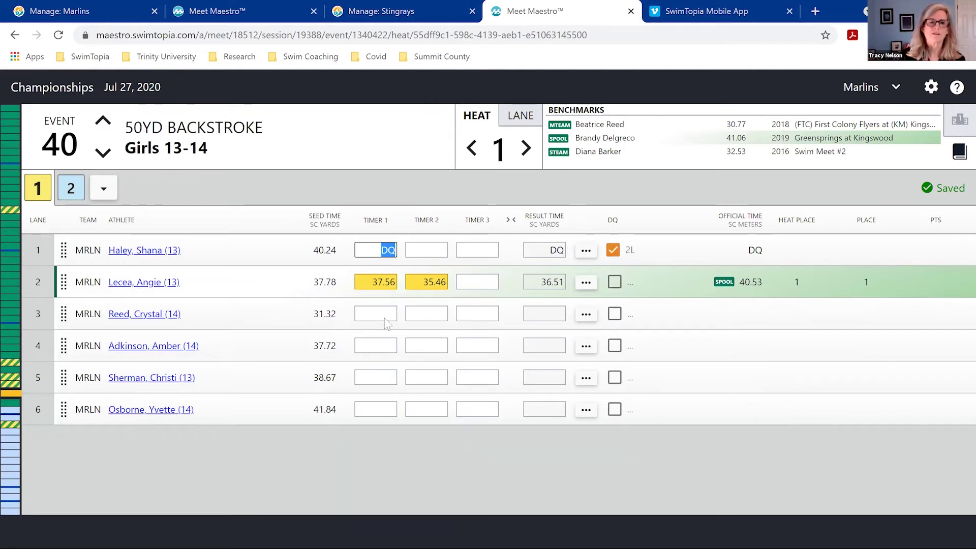
click(68, 194)
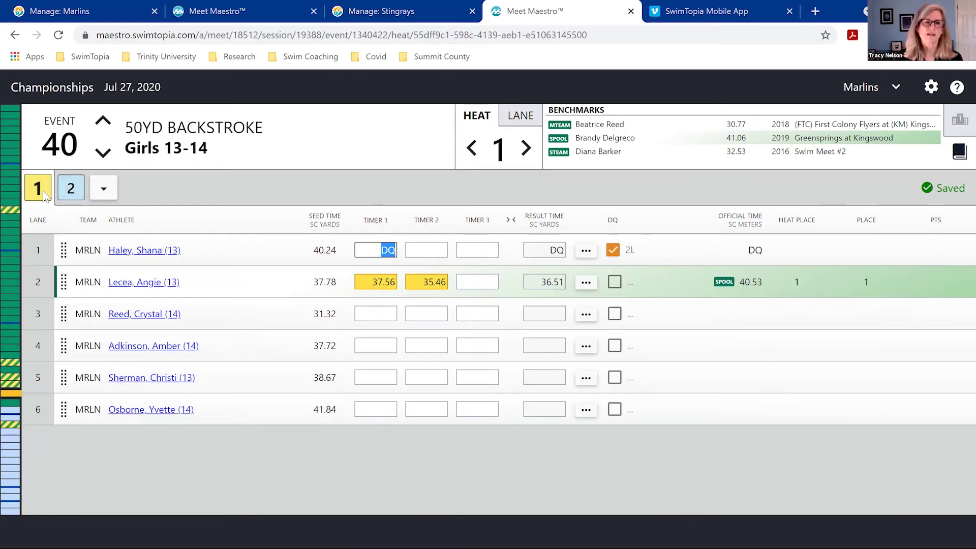
click(79, 195)
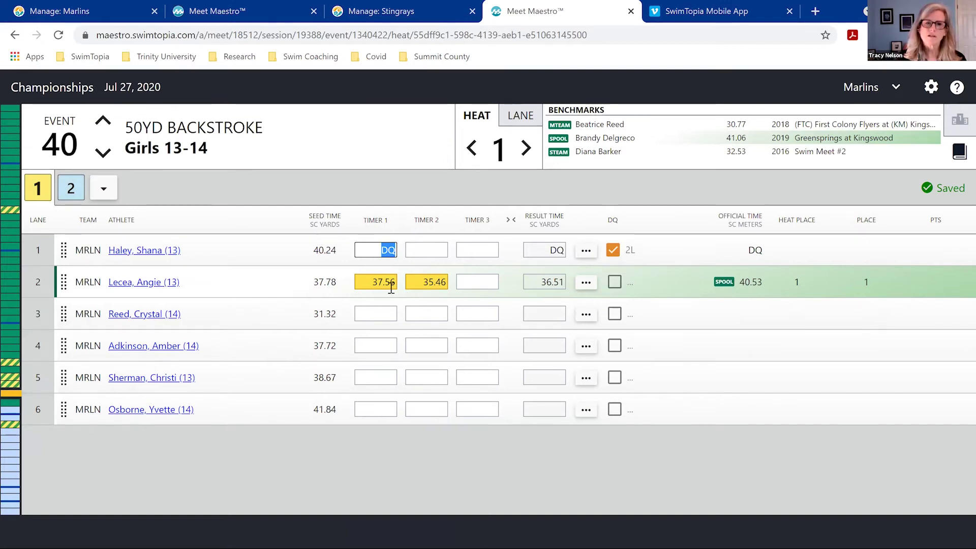
View the warnings on lane 2's highlighted timer values and clear both its Timer 1 and Timer 2 times
mouse_move(391, 286)
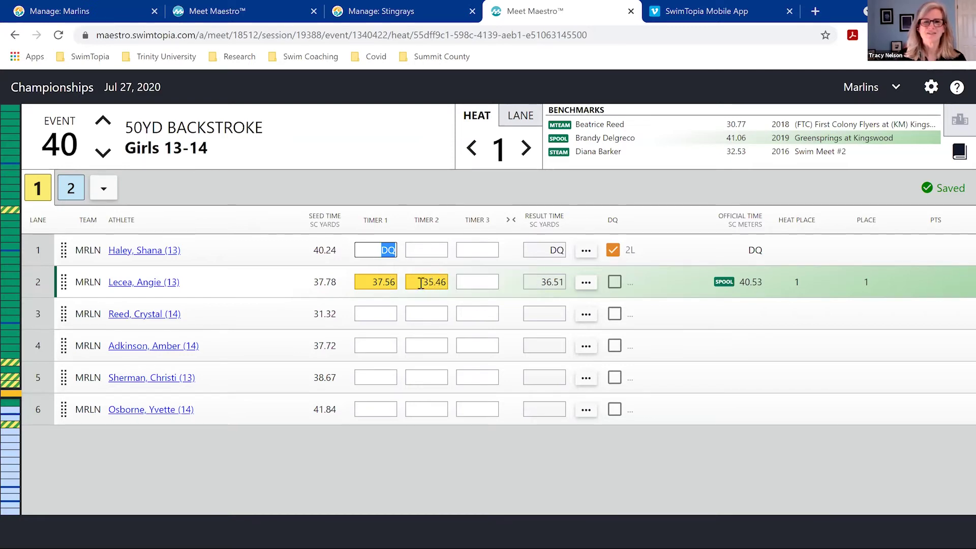
click(368, 286)
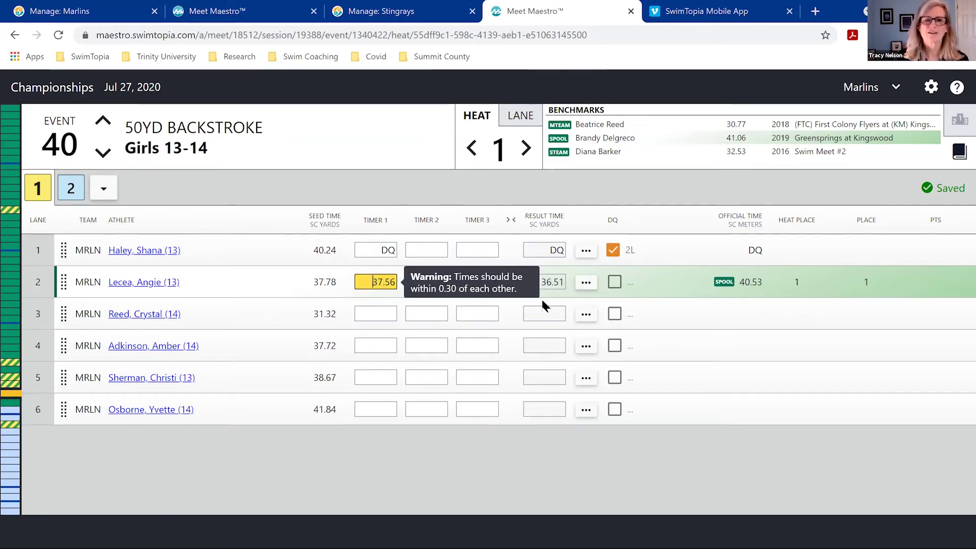
drag(410, 285, 447, 283)
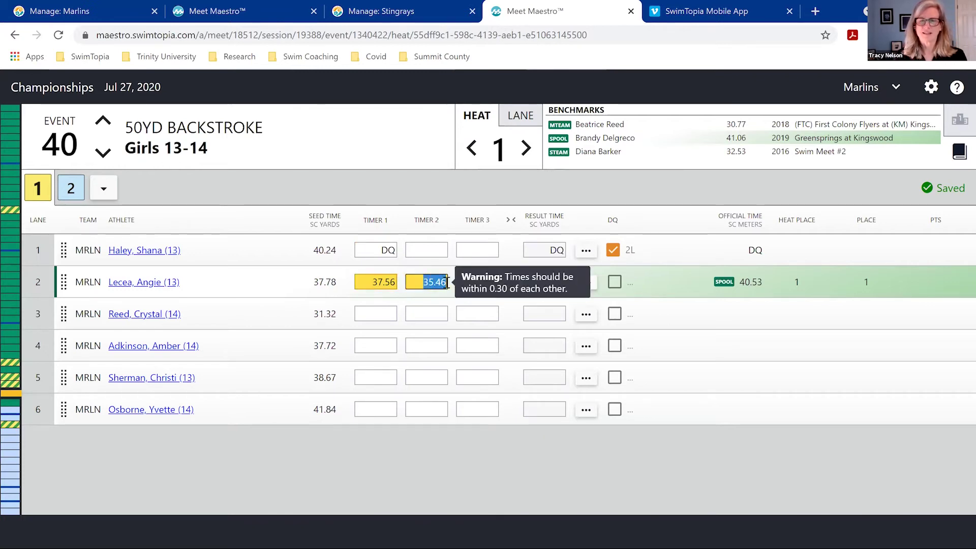
key(Delete)
key(shift+Tab)
key(Delete)
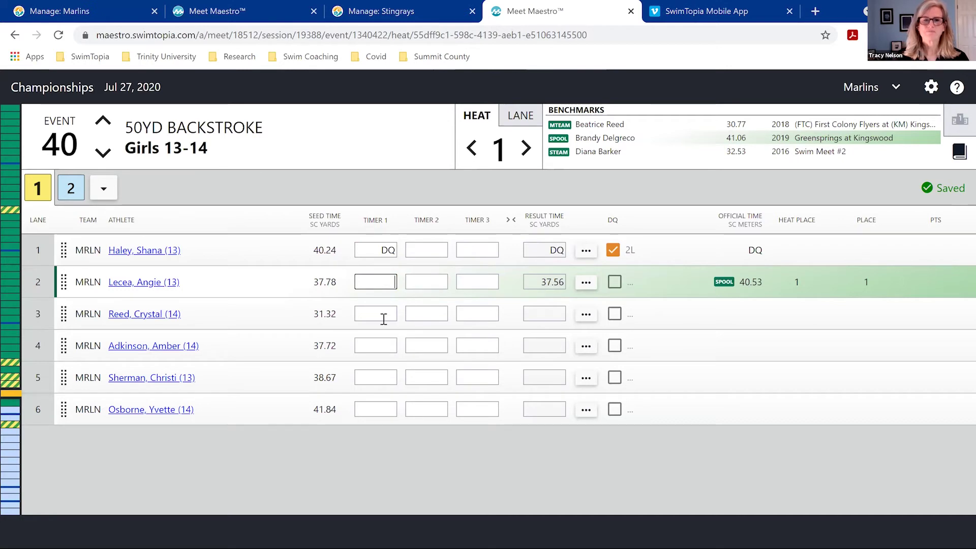
Reduce the heat to one timer column and enter times of 37.78 for lane 2 and 31.32 for lane 3
click(510, 223)
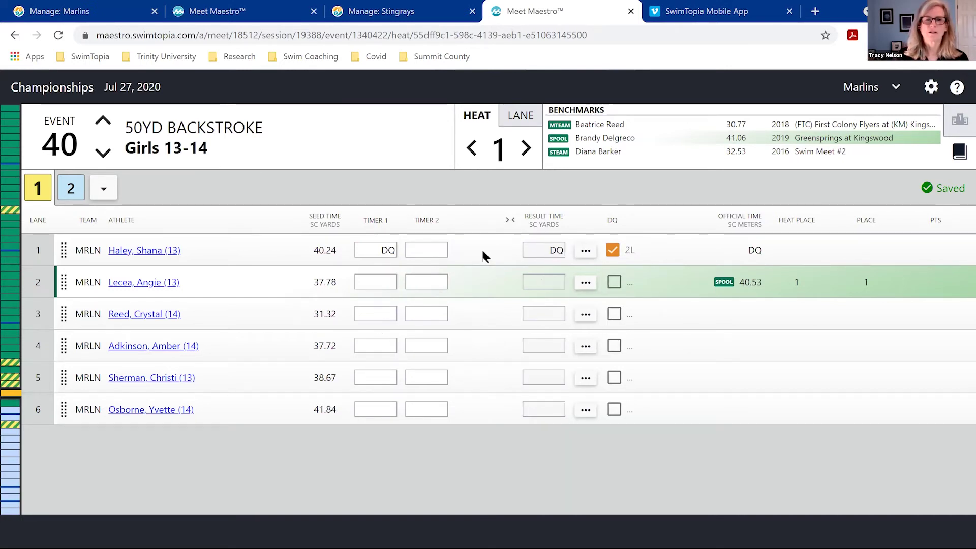
click(409, 283)
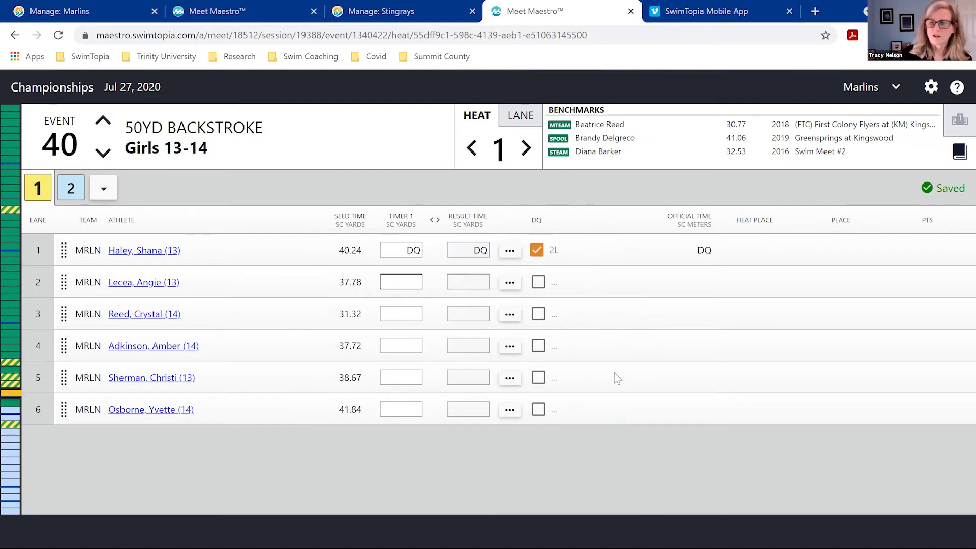
text(37.78)
key(Return)
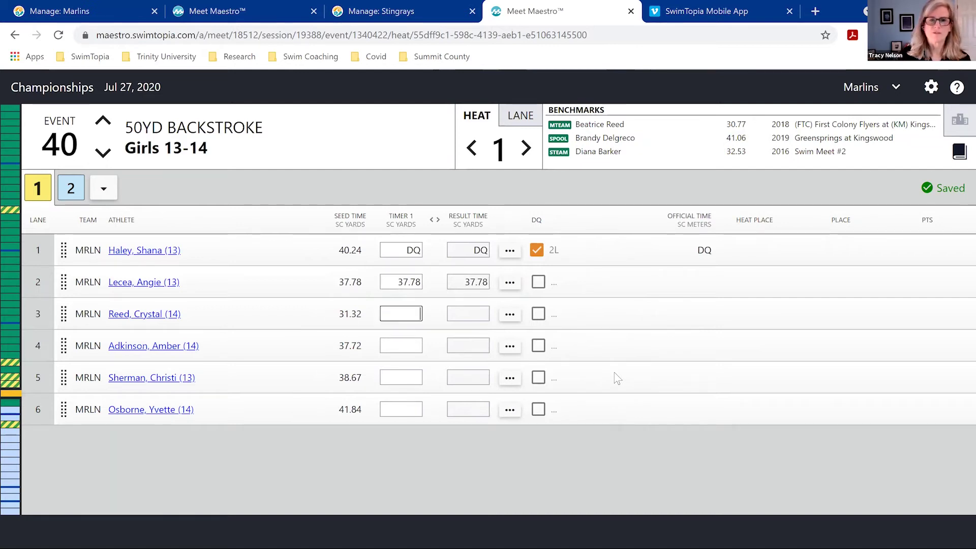
text(31.32)
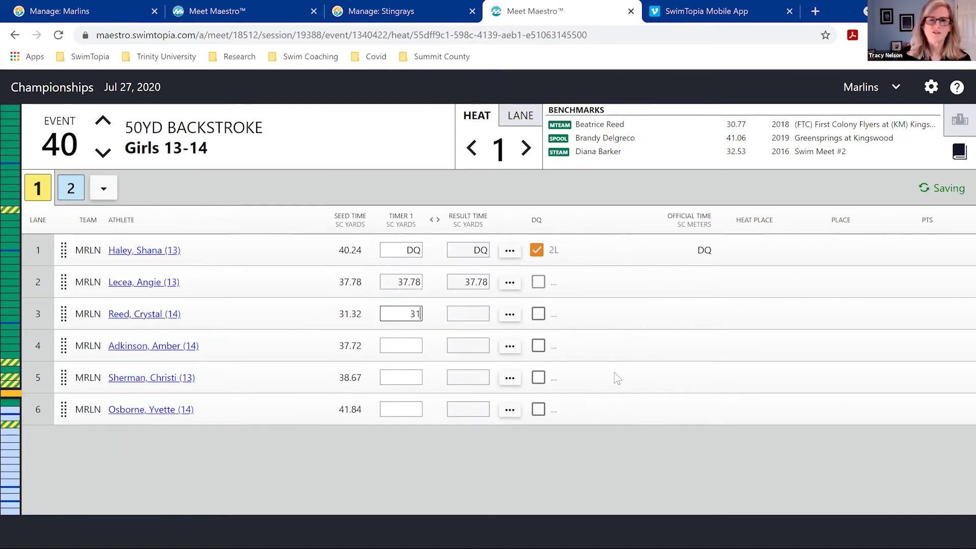
key(Return)
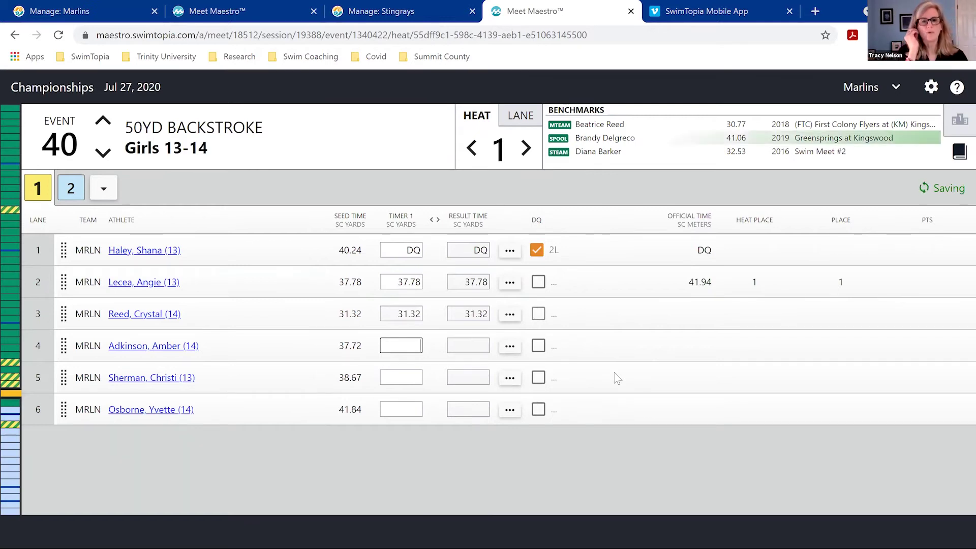
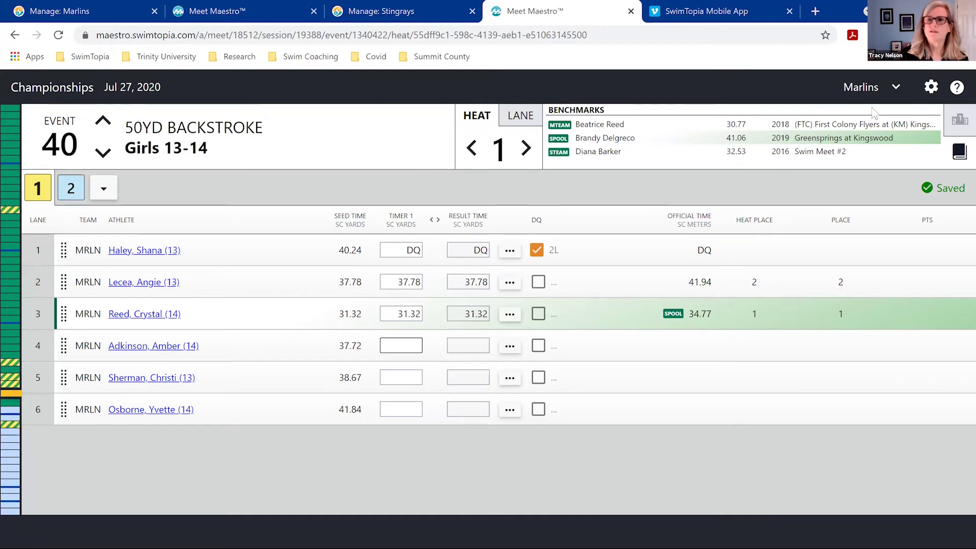
Open the Championships heat sheet report and limit it to the Marlins session
click(931, 87)
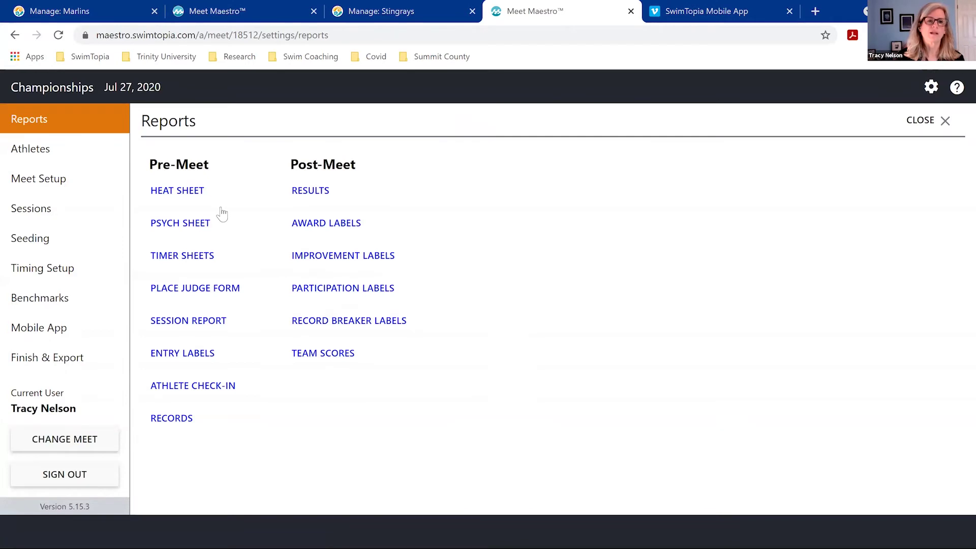
click(198, 196)
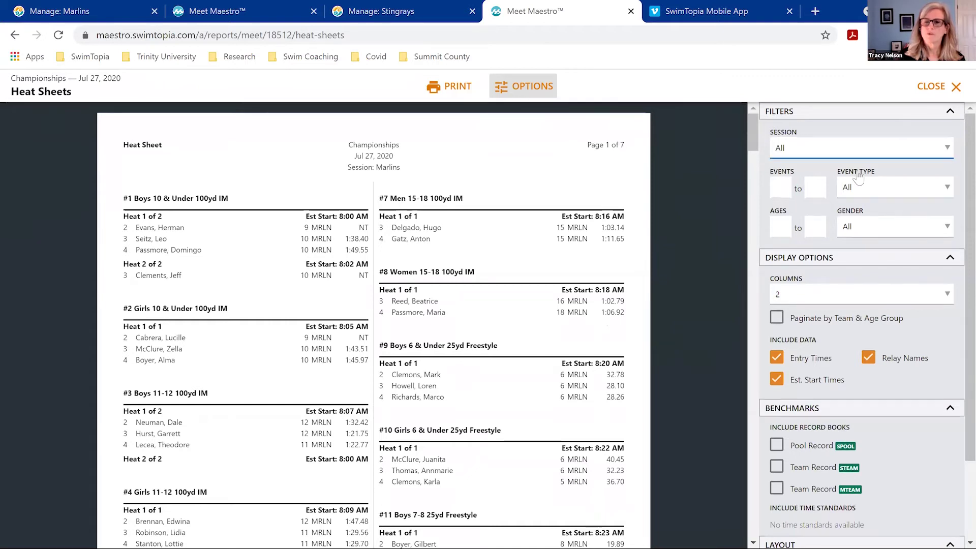
click(941, 153)
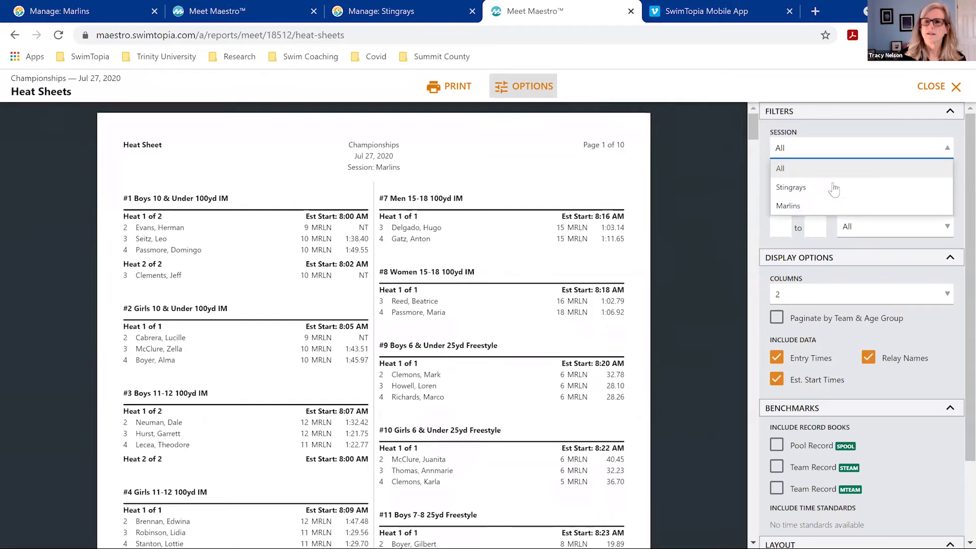
click(800, 207)
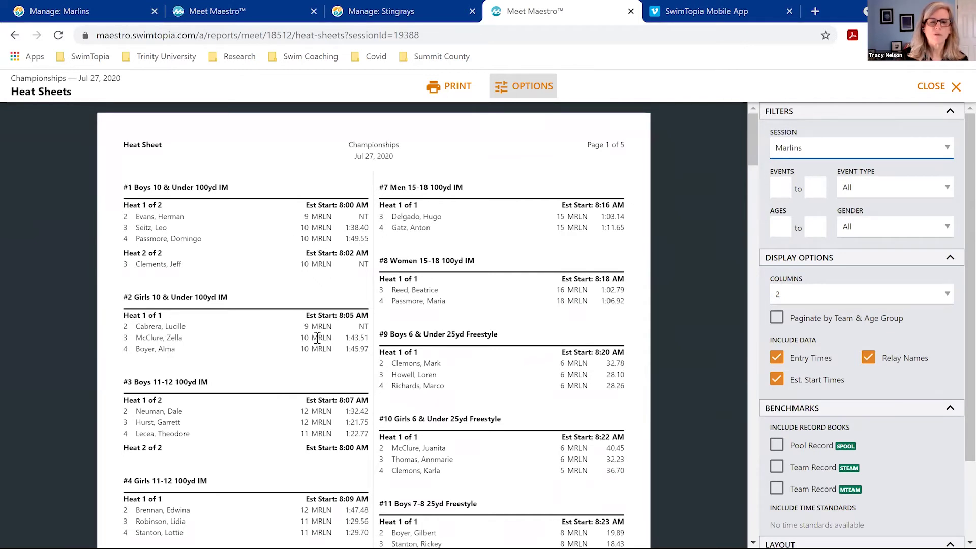
scroll(321, 397, down, 2)
scroll(356, 366, down, 2)
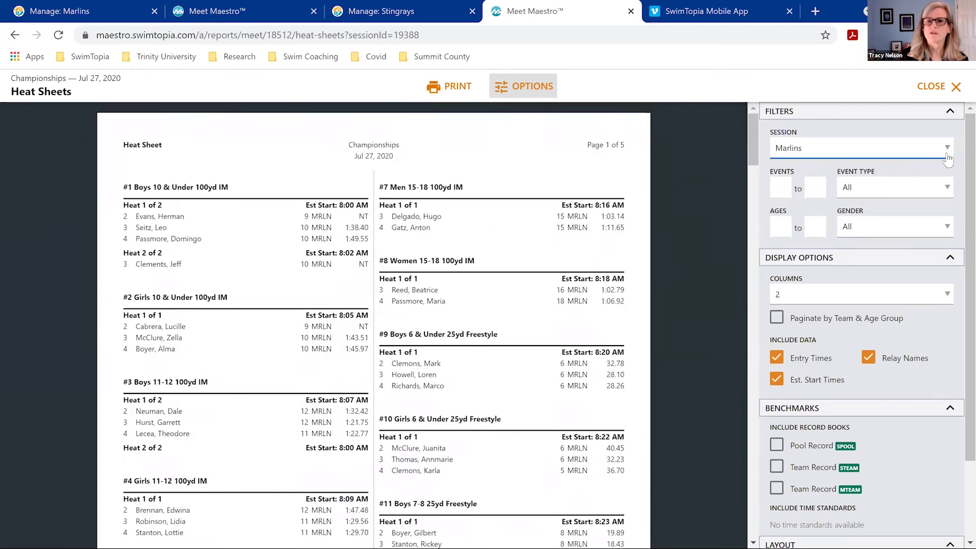
Limit the heat sheet report to the Stingrays session, review it and close the report
click(948, 153)
click(825, 178)
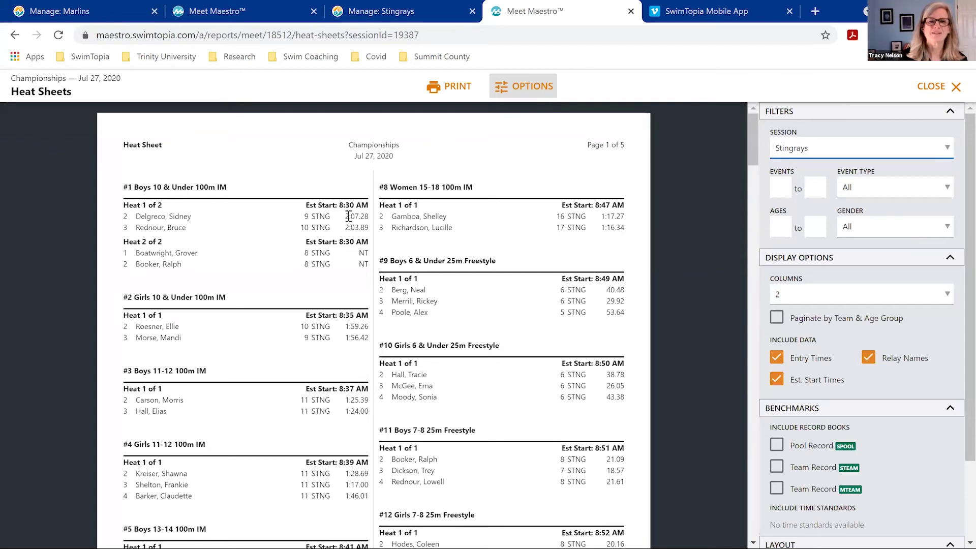
click(930, 87)
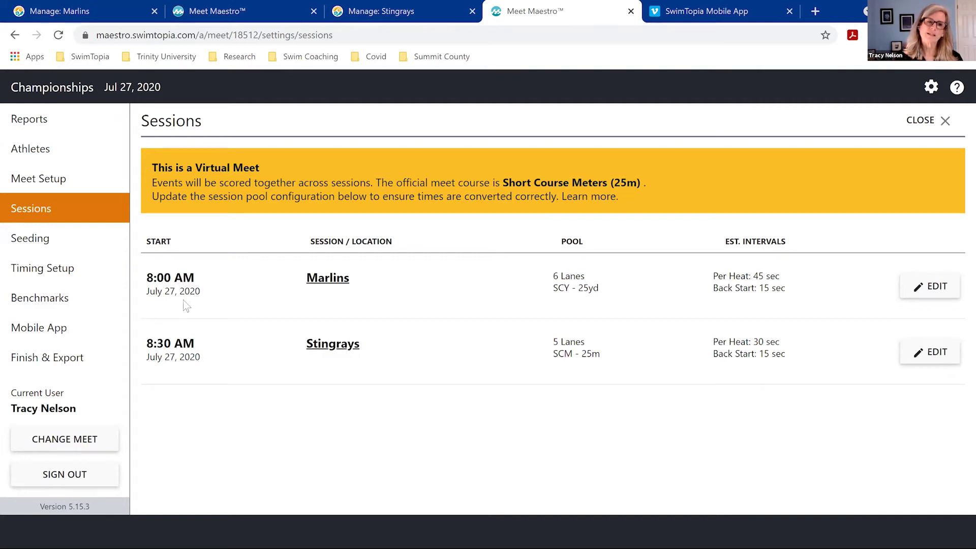
Reopen the heat sheet report from the meet settings, limit it to the Marlins session and close it
click(38, 125)
click(193, 200)
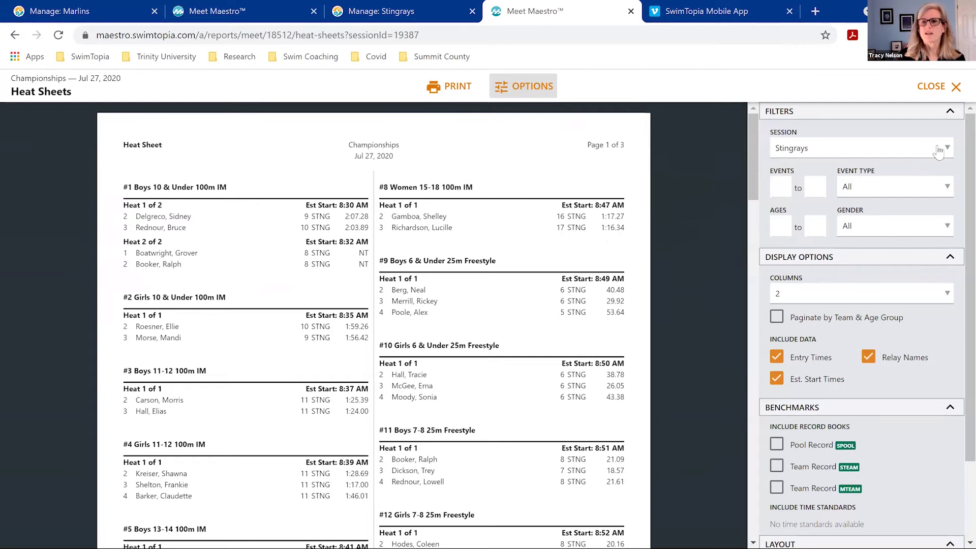
click(913, 165)
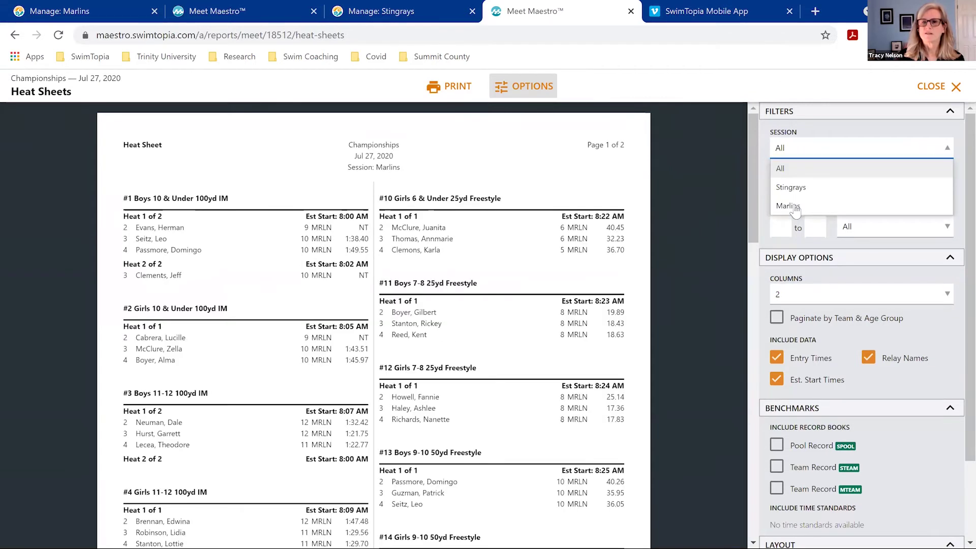
click(796, 210)
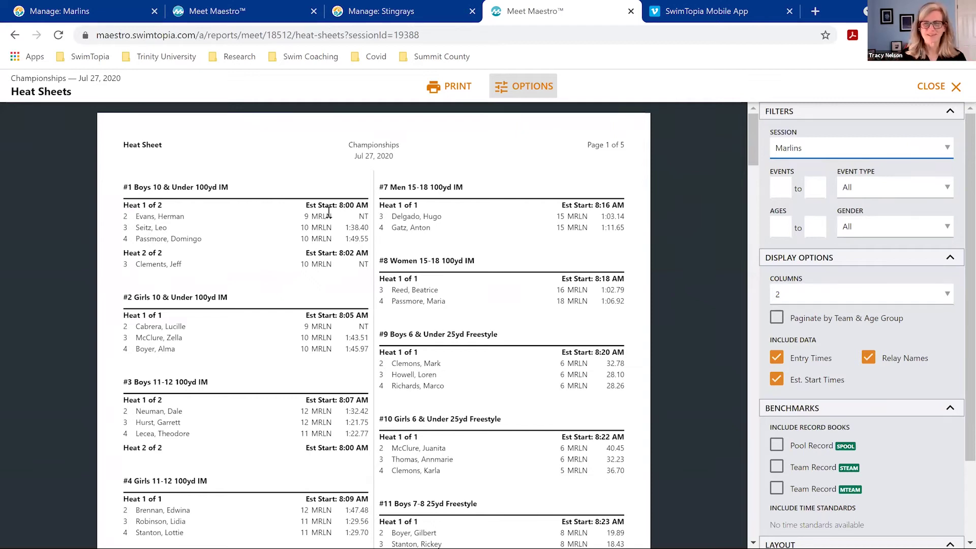
click(926, 86)
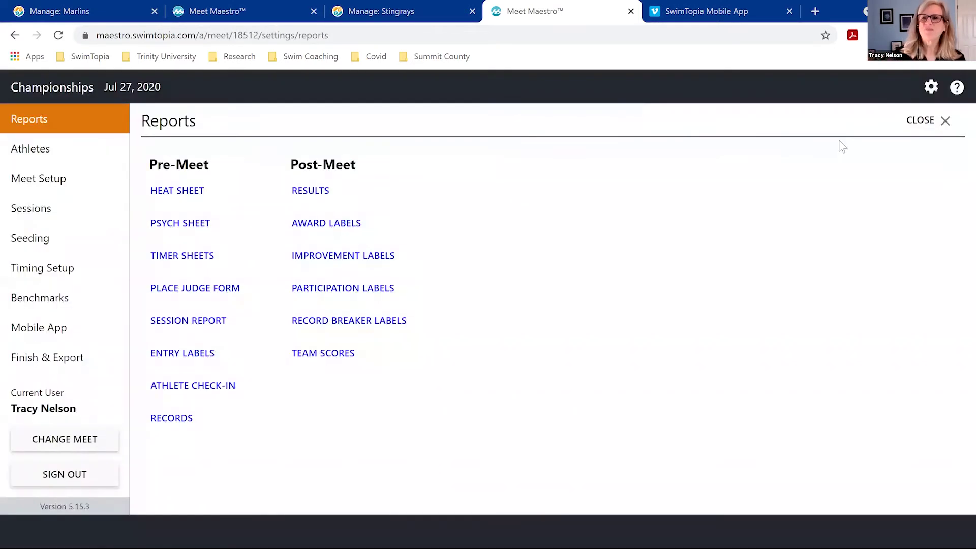
Return to the Marlins session's event 1 and show the team standings in place of the benchmarks
click(923, 120)
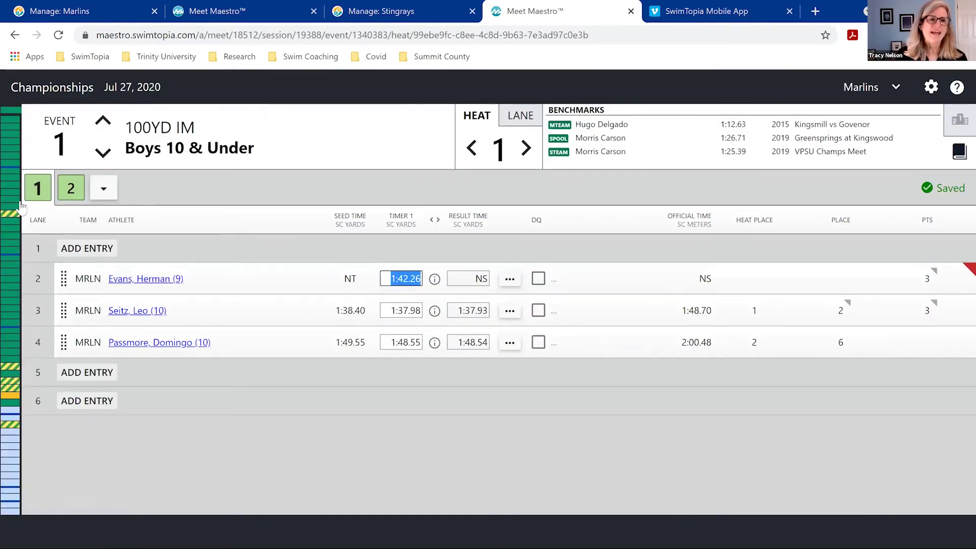
click(949, 131)
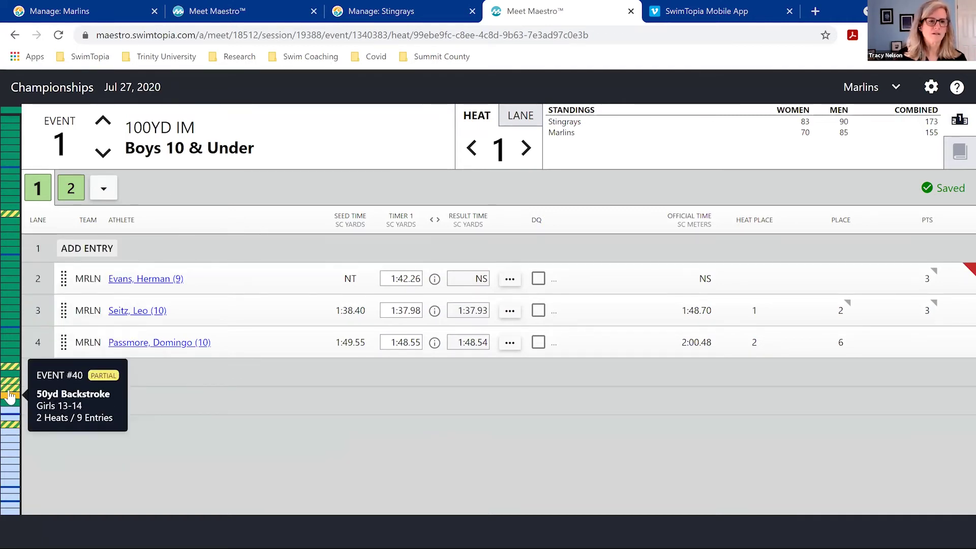
Switch to the Stingrays session and open event 15, the Boys 11-12 50m Freestyle
click(895, 95)
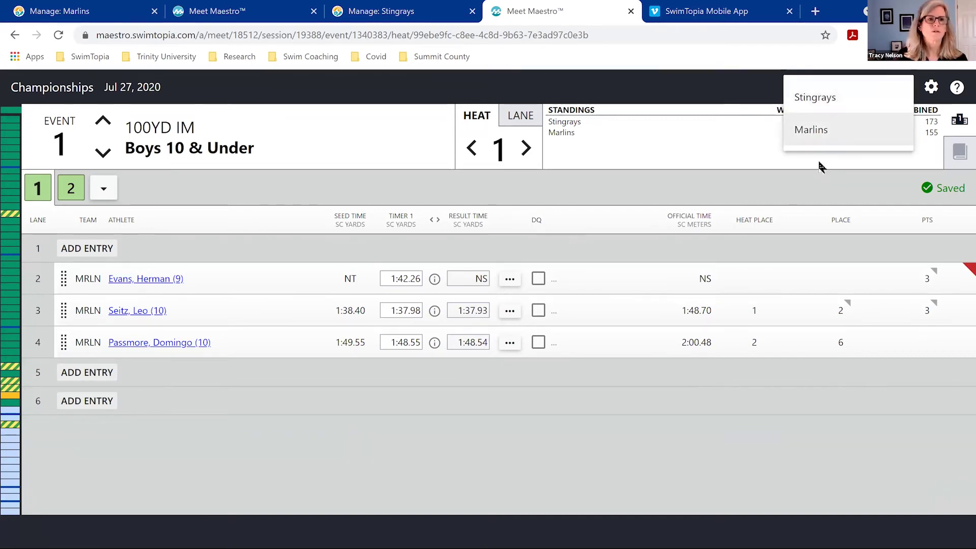
click(767, 87)
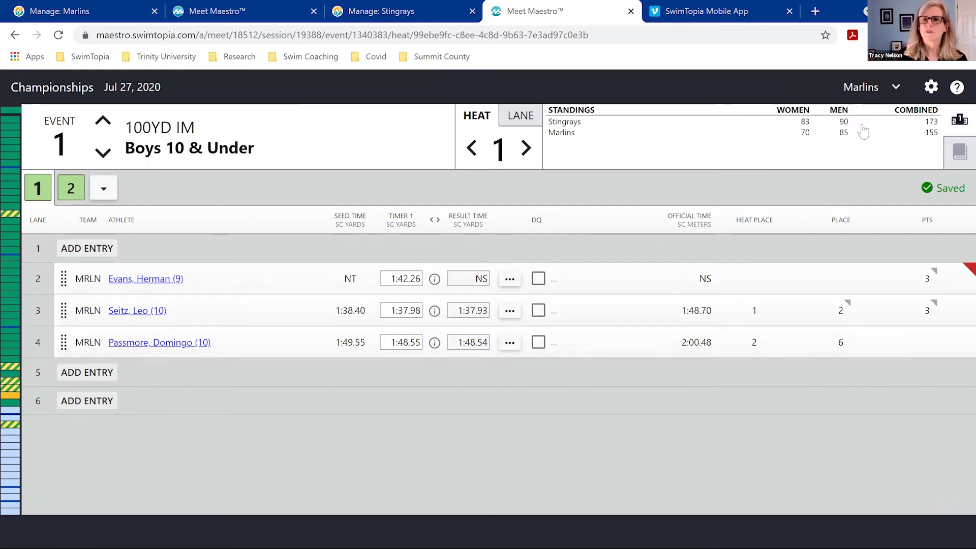
click(895, 87)
click(828, 106)
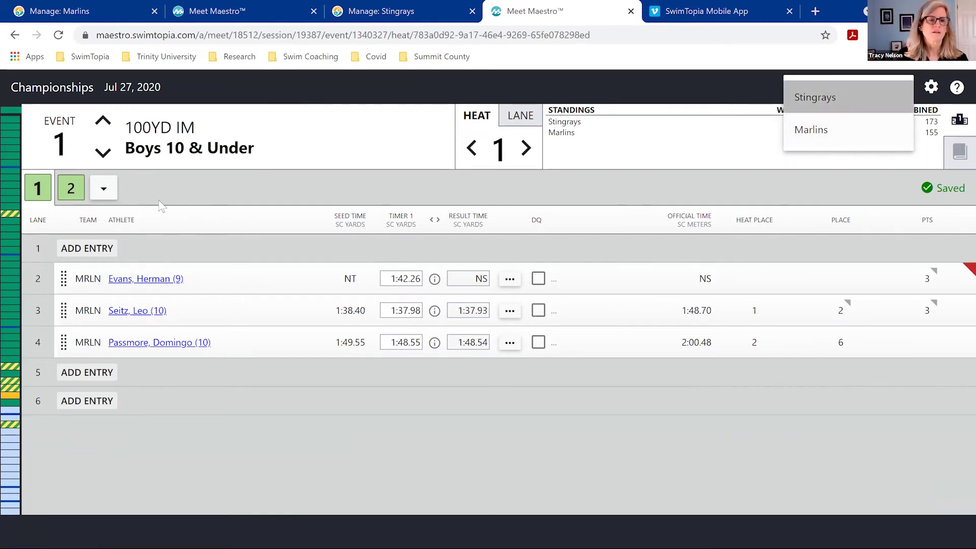
click(10, 214)
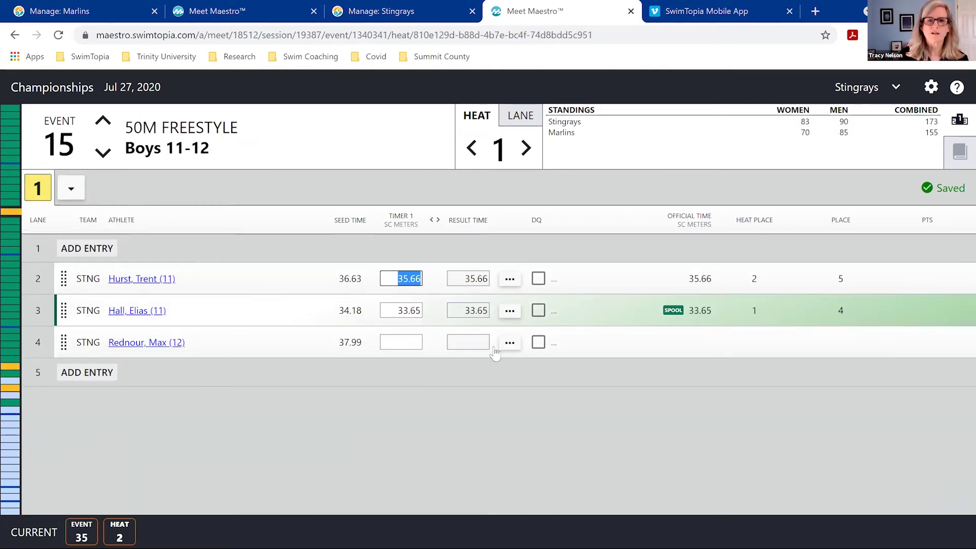
Enter a time of 38.00 for lane 4 in the Boys 11-12 50m Freestyle heat
click(410, 342)
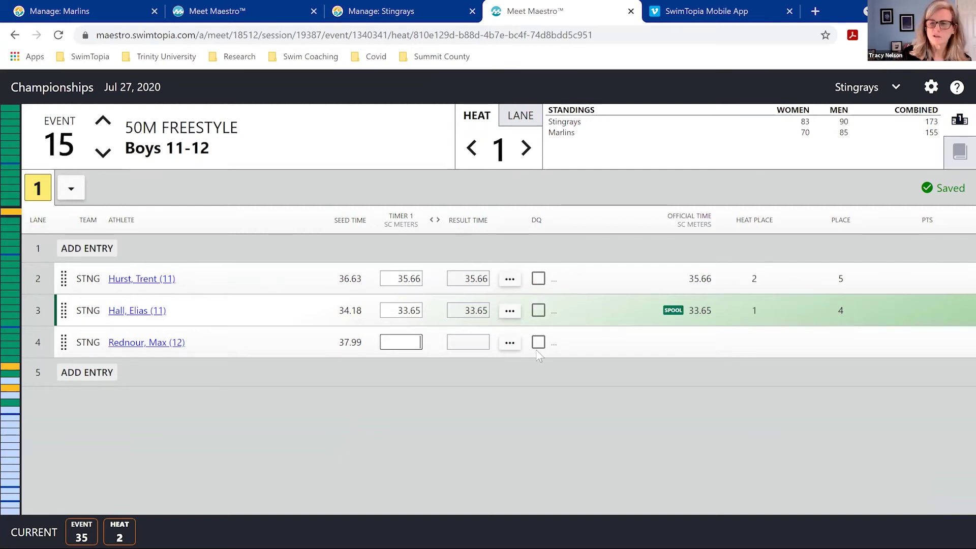
text(3800)
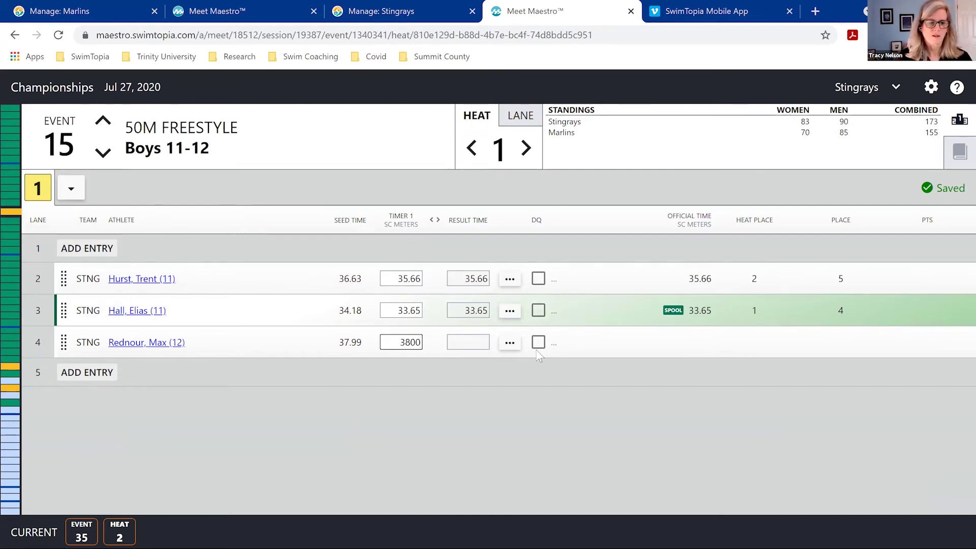
key(Return)
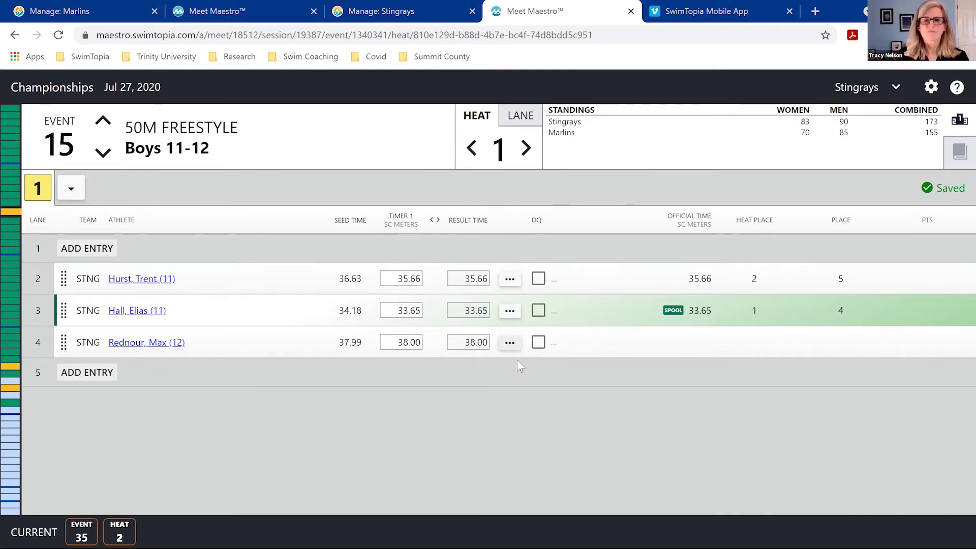
Bring up the freestyle disqualification reasons for lane 4 and dismiss them without choosing one
key(Tab)
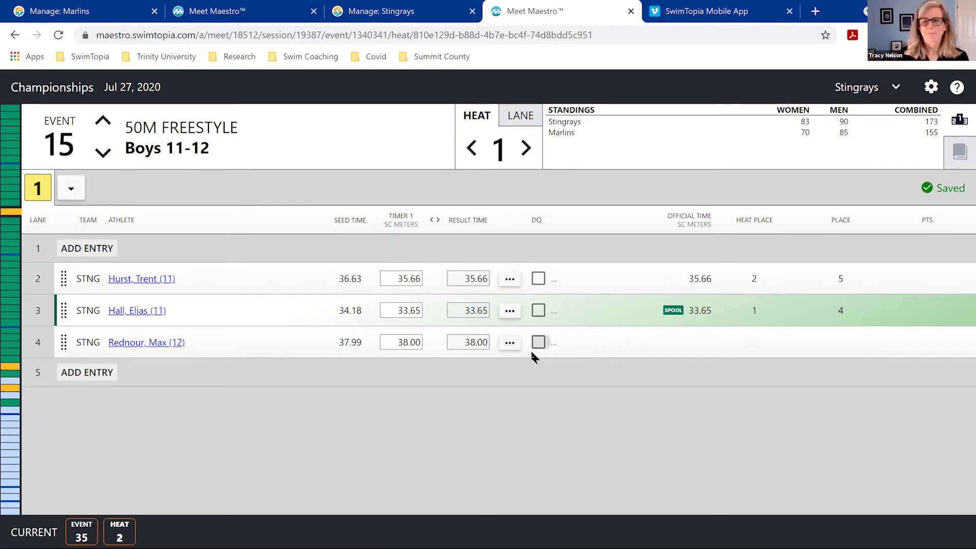
key(space)
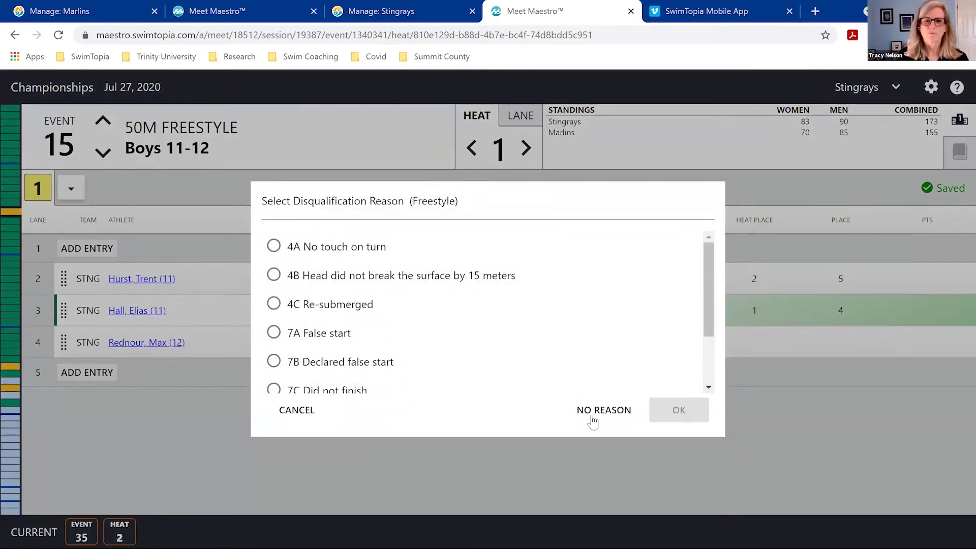
click(315, 411)
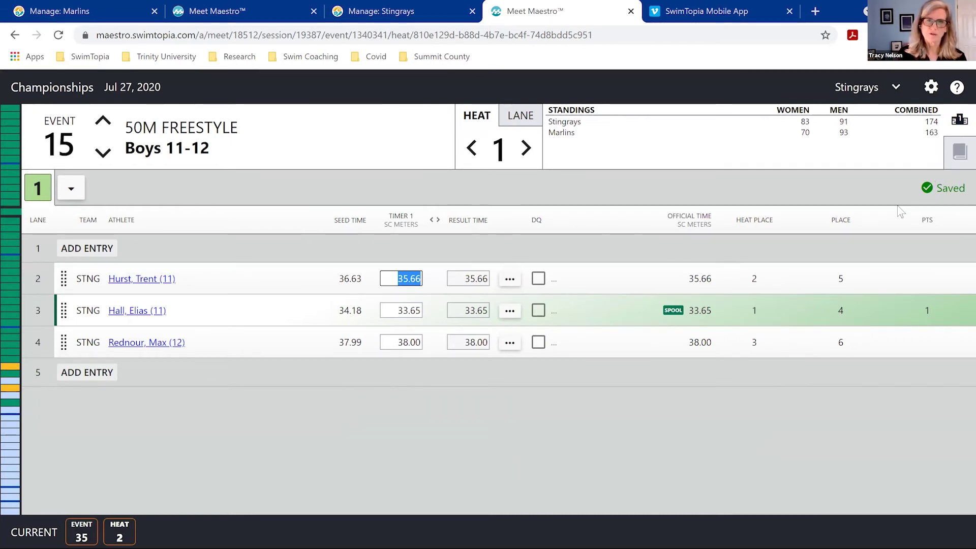
Open event 36, the Girls 9-10 50m Backstroke, and enter a time of 55.46 for lane 3
click(10, 366)
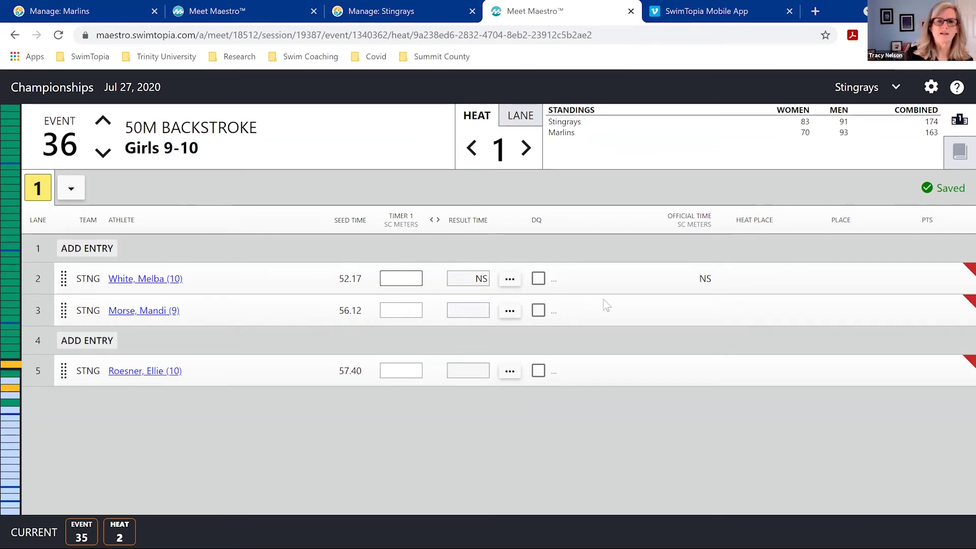
key(Return)
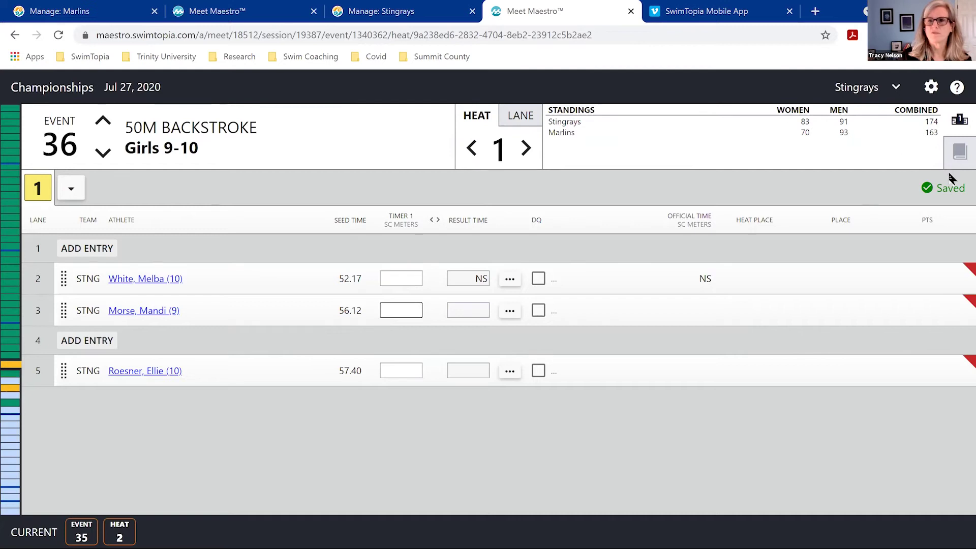
text(55.46)
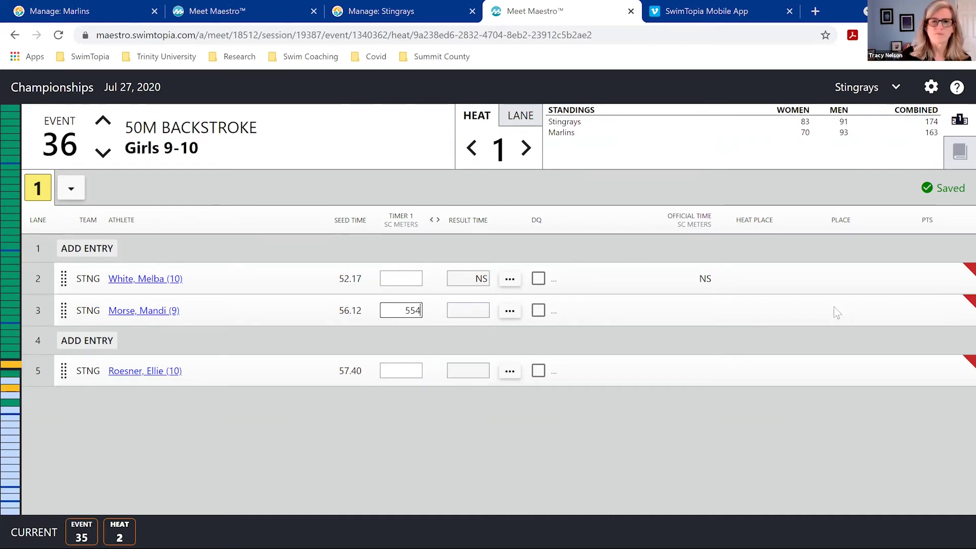
key(Return)
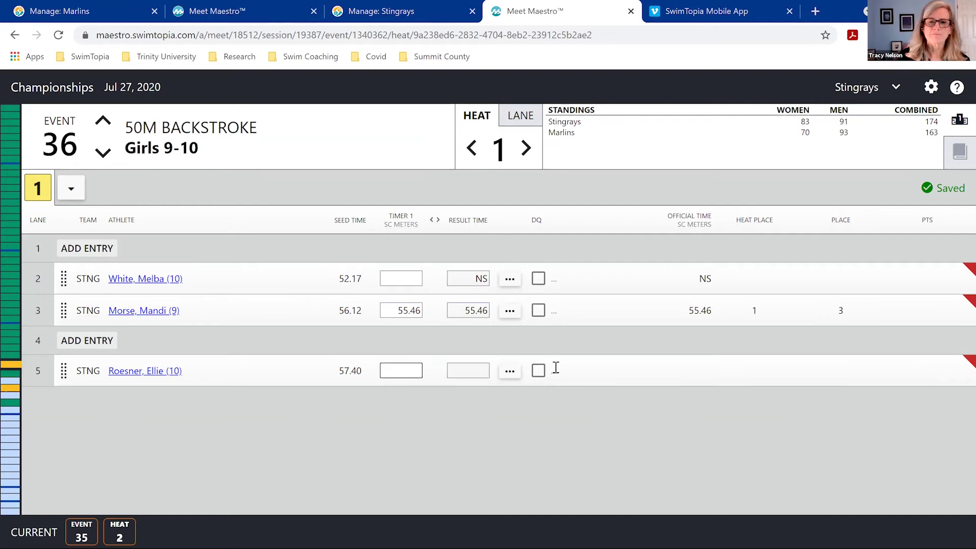
Review the backstroke disqualification reasons for lane 5 and cancel without choosing one
click(538, 376)
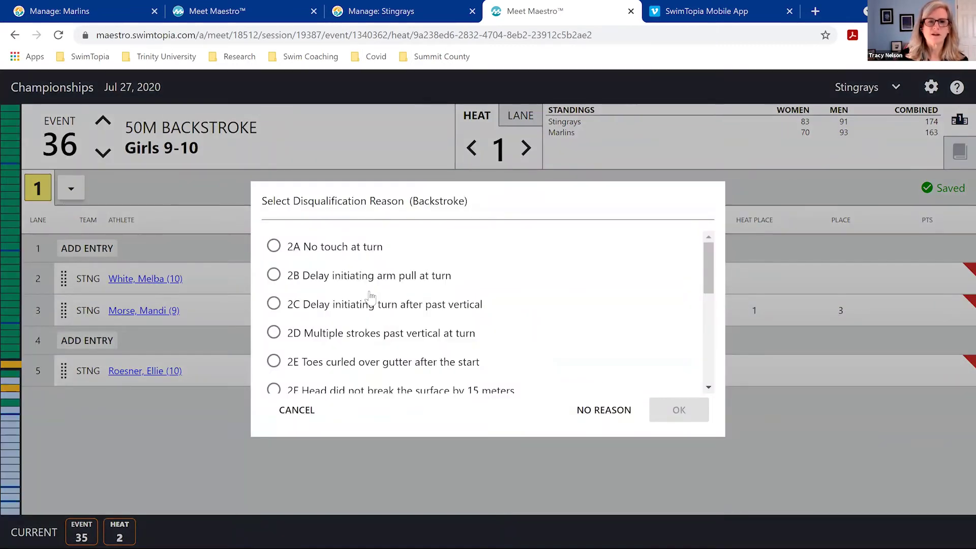
scroll(356, 300, down, 4)
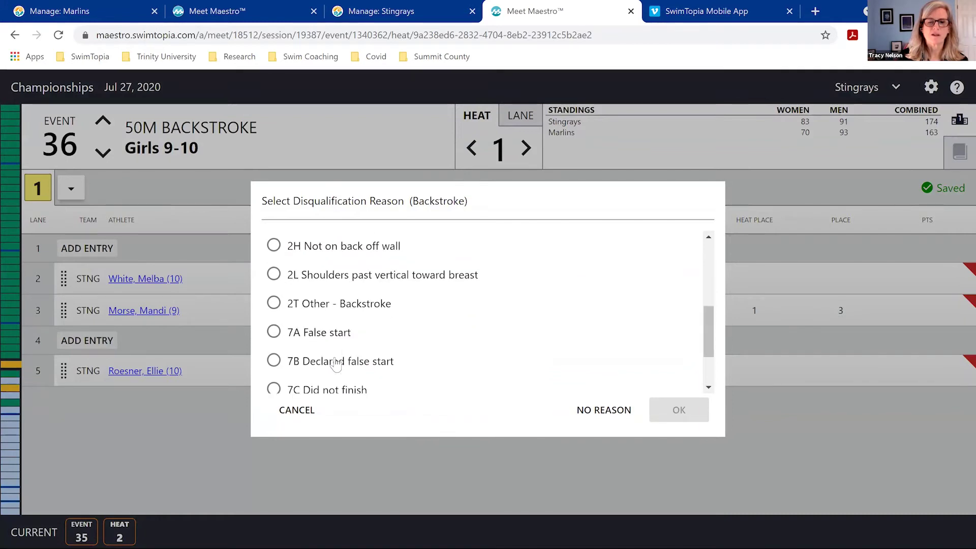
scroll(328, 320, up, 4)
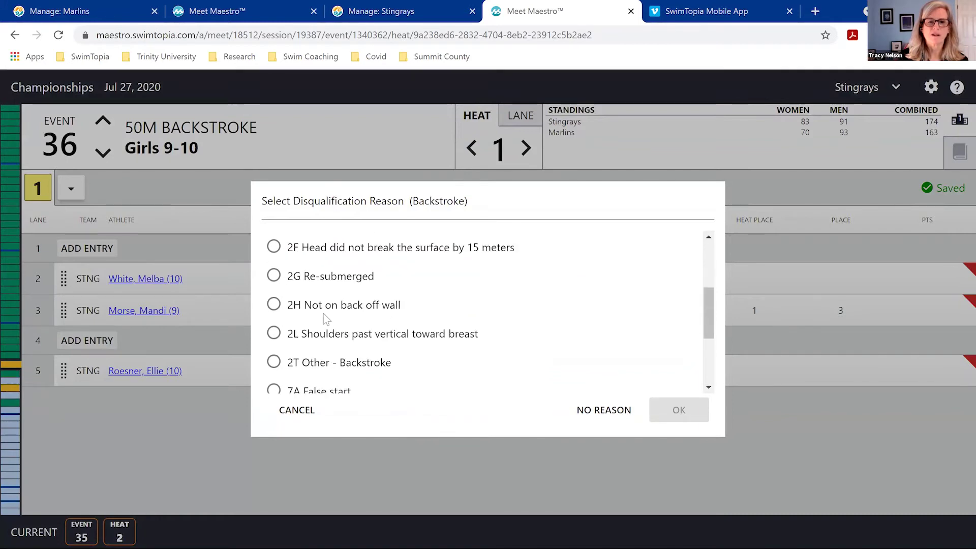
click(299, 411)
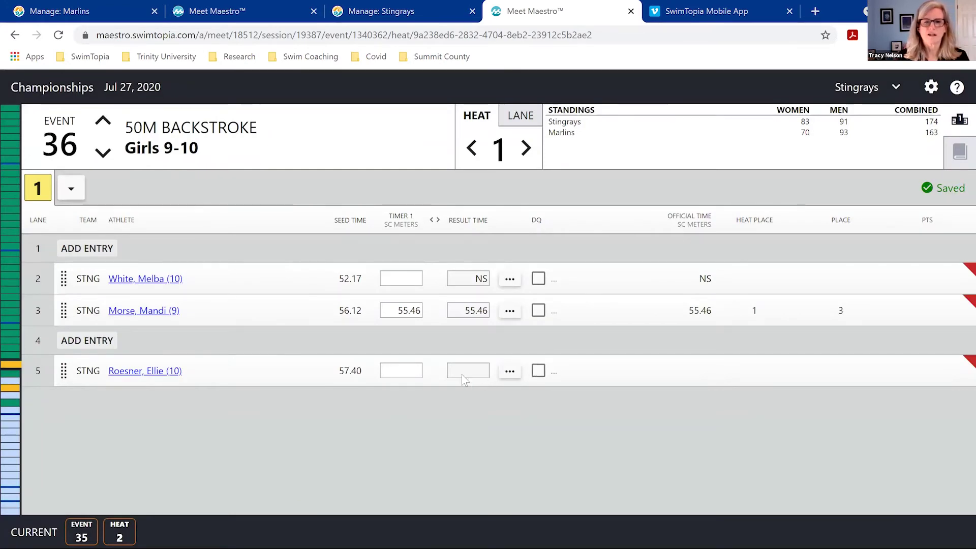
Record lane 5 of the Girls 9-10 50m Backstroke as a no-show by entering NS as its timer value
click(416, 374)
text(ns)
key(Return)
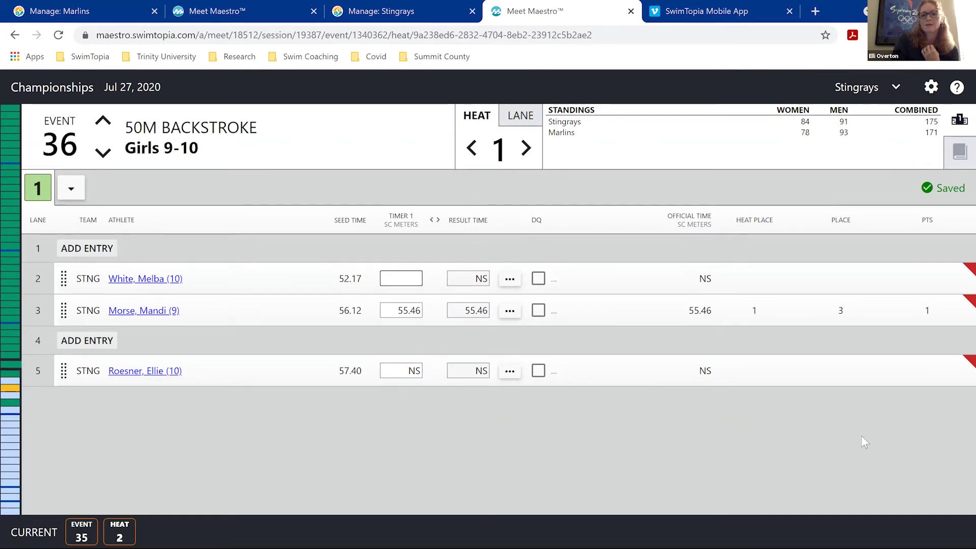
Open the Stingrays session settings and review the start time, estimated intervals, and pool configuration
click(930, 88)
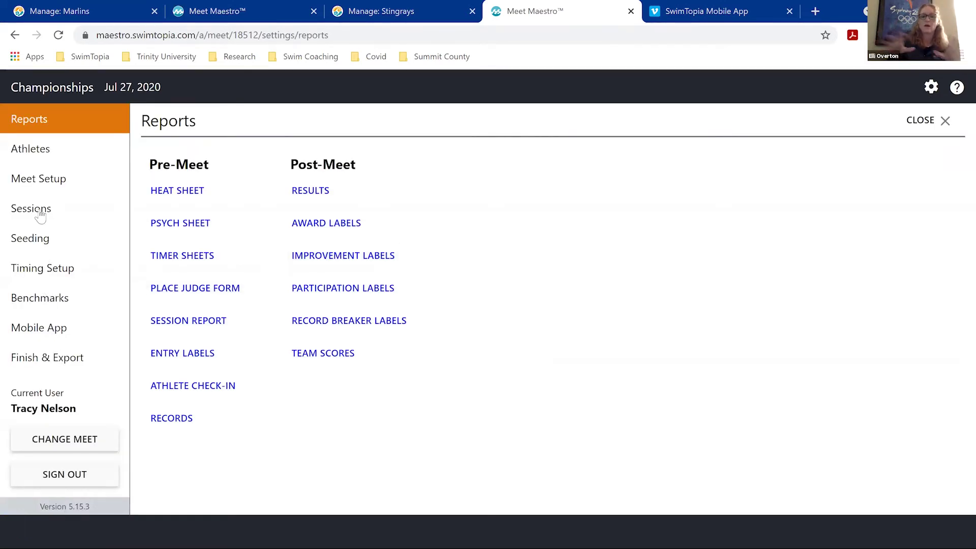
click(37, 209)
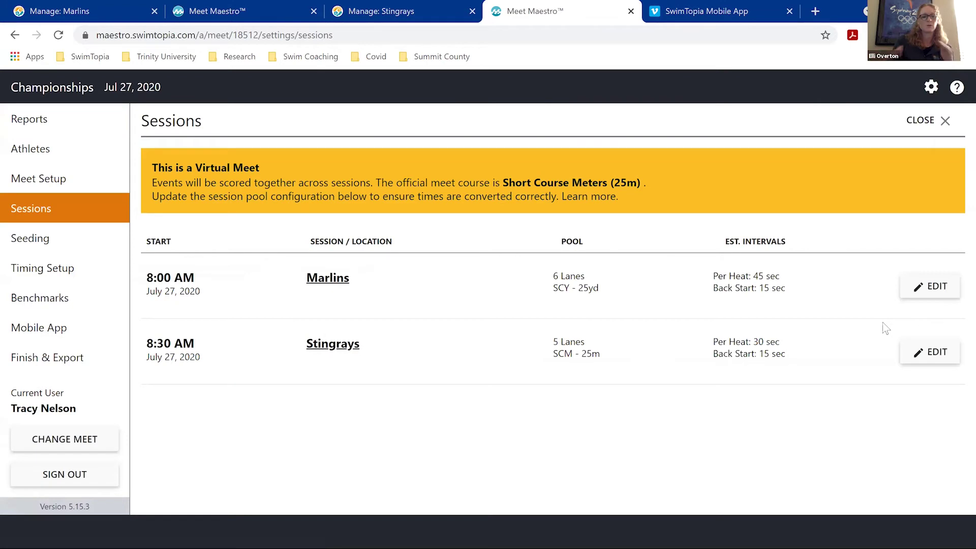
click(931, 356)
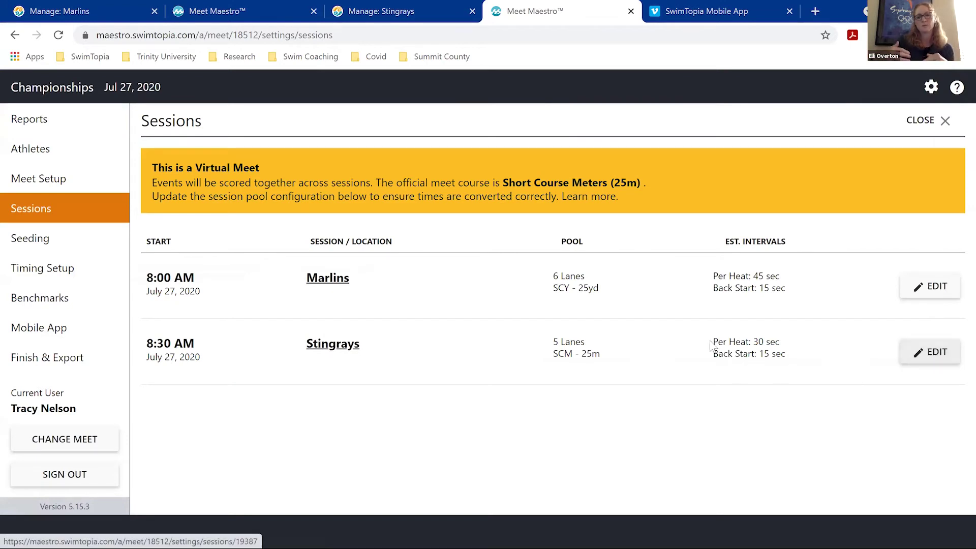
click(915, 355)
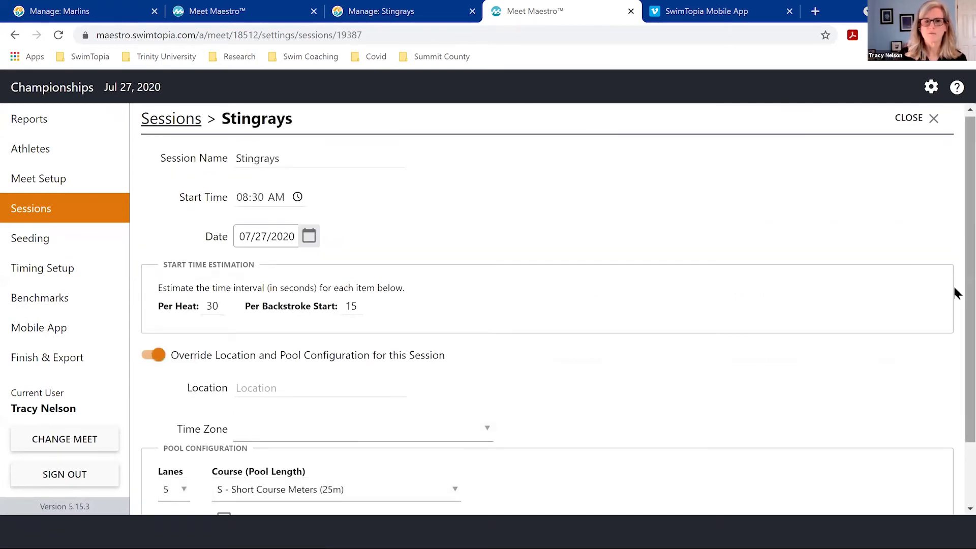
scroll(954, 293, down, 3)
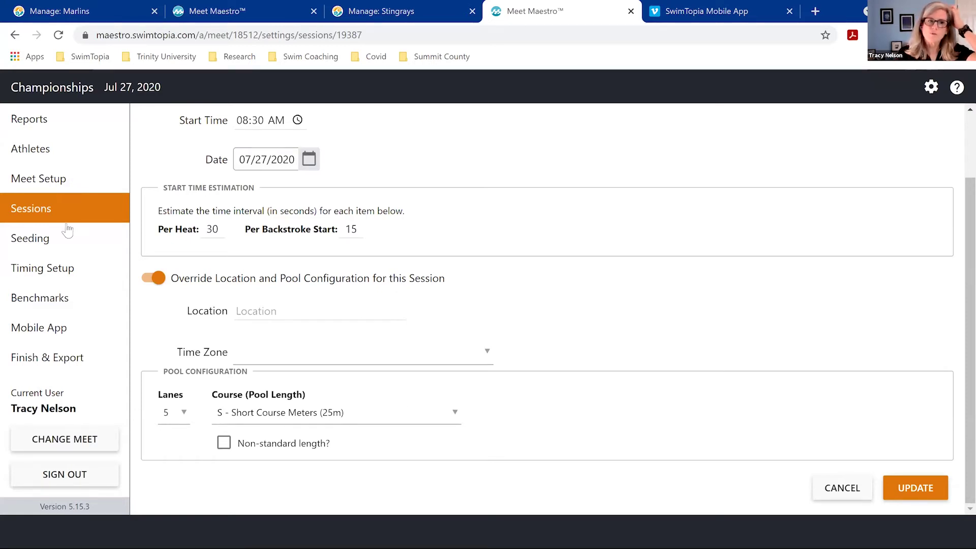
Return to the session list and reopen the Stingrays session to examine its date, location, time zone, lane and course options
click(41, 213)
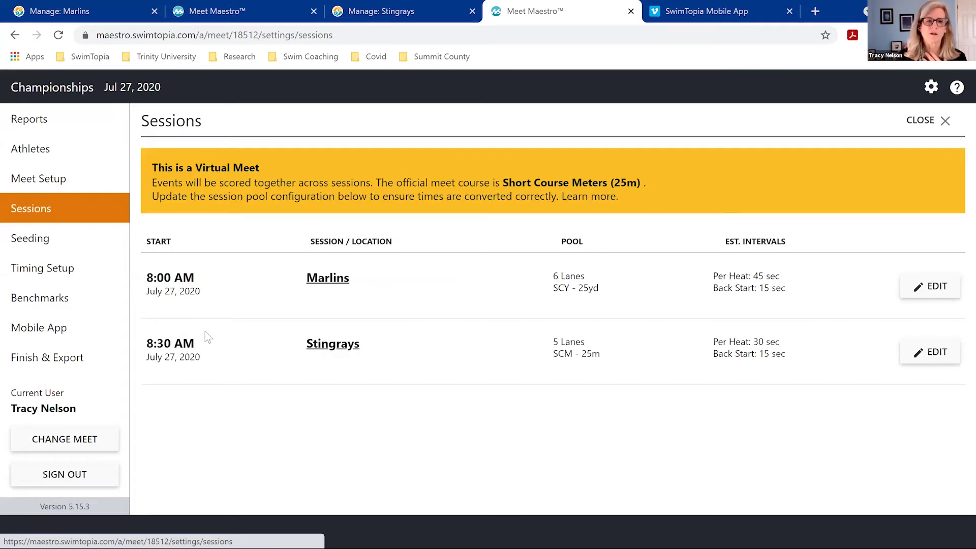
click(939, 360)
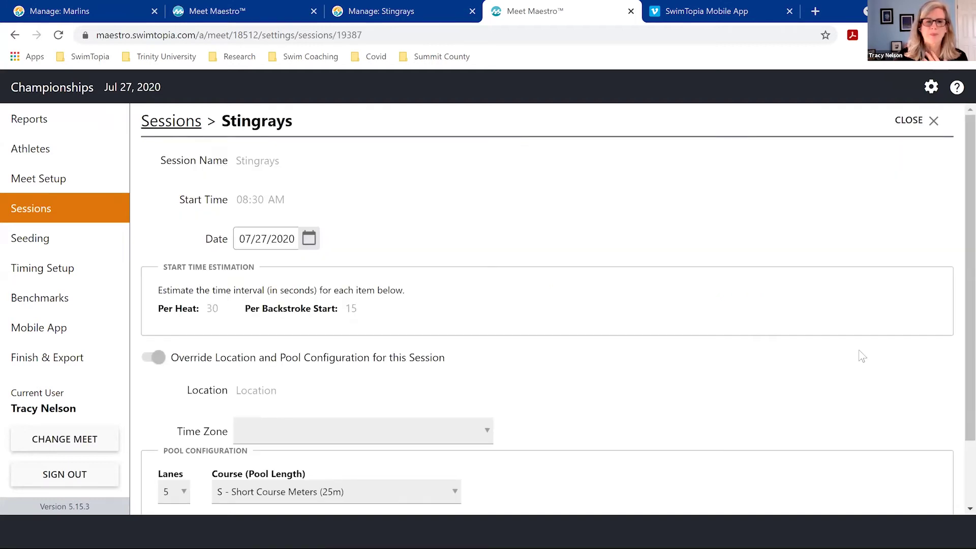
scroll(780, 323, down, 1)
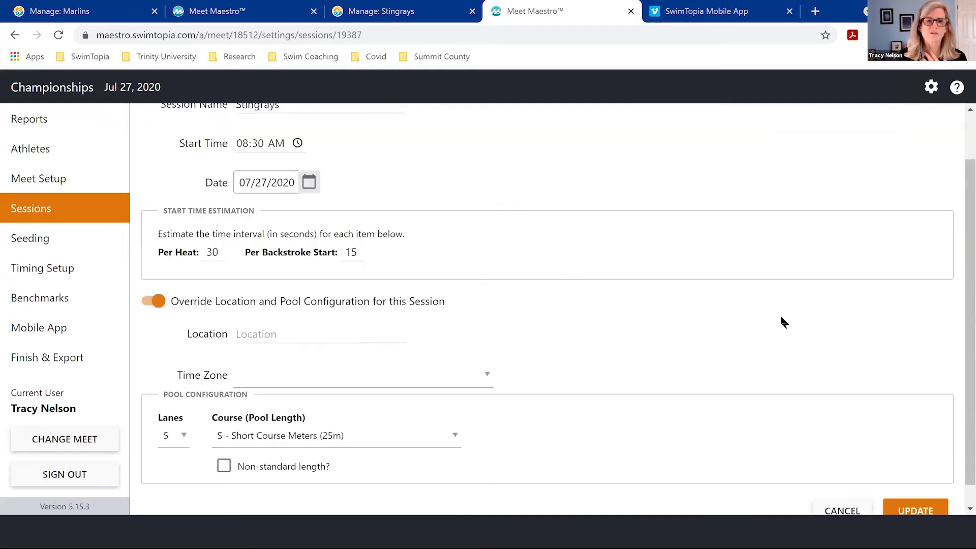
scroll(252, 360, down, 1)
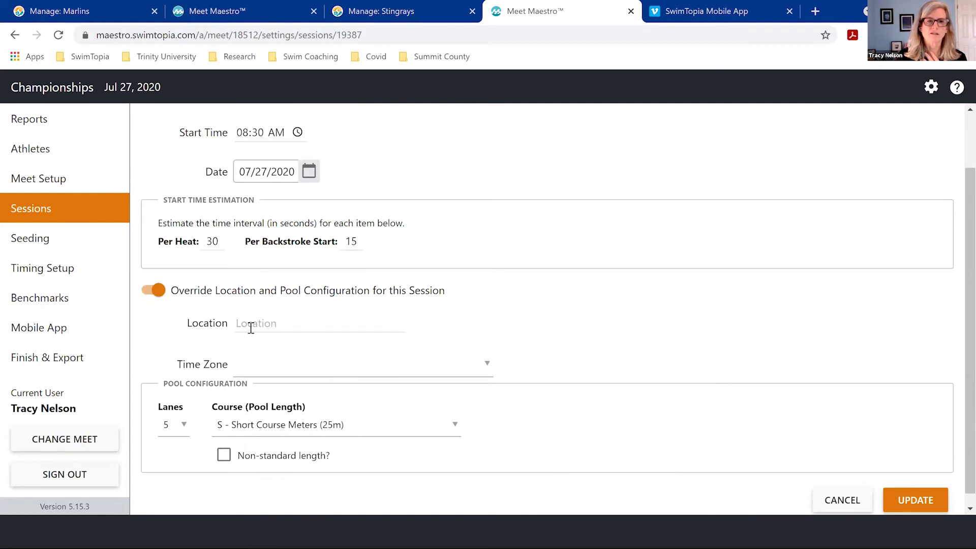
scroll(229, 167, up, 1)
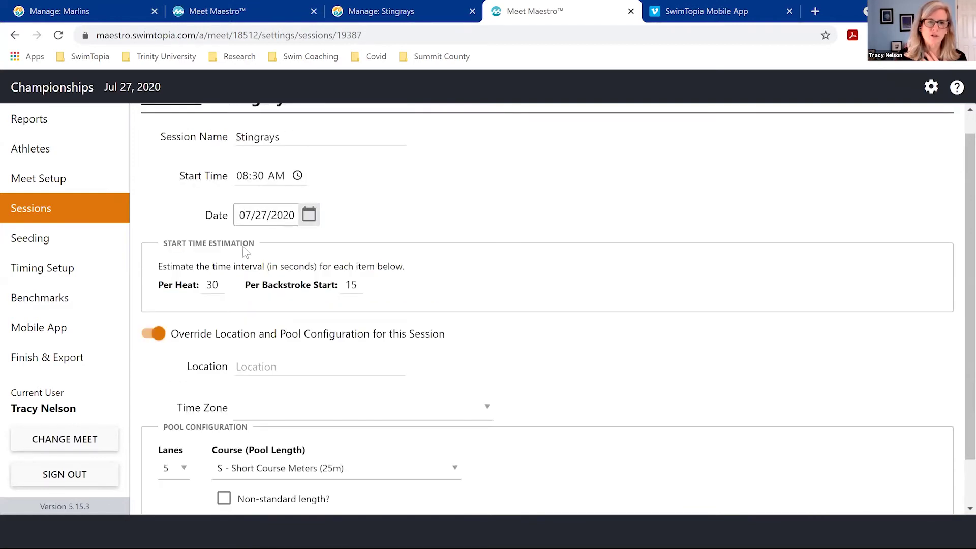
scroll(305, 243, up, 1)
scroll(274, 355, down, 2)
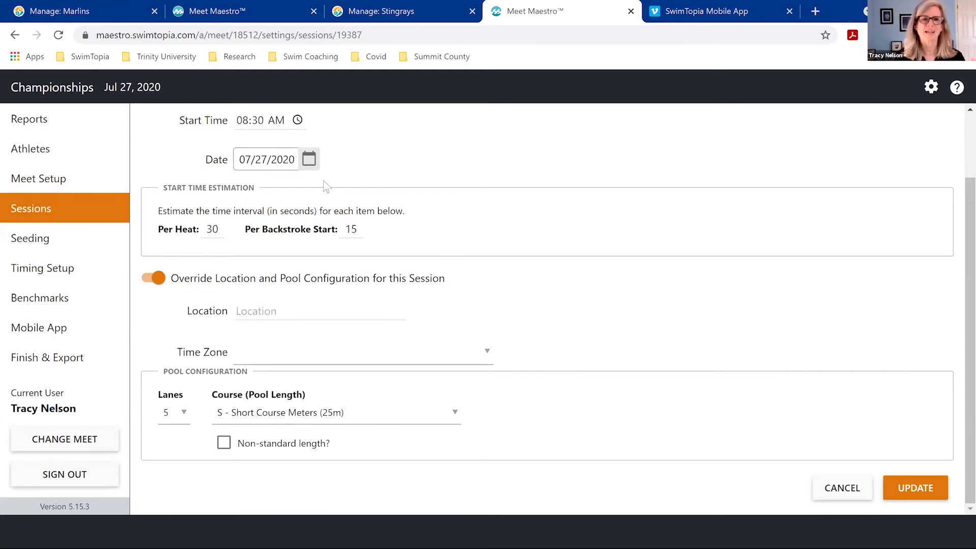
scroll(318, 176, up, 2)
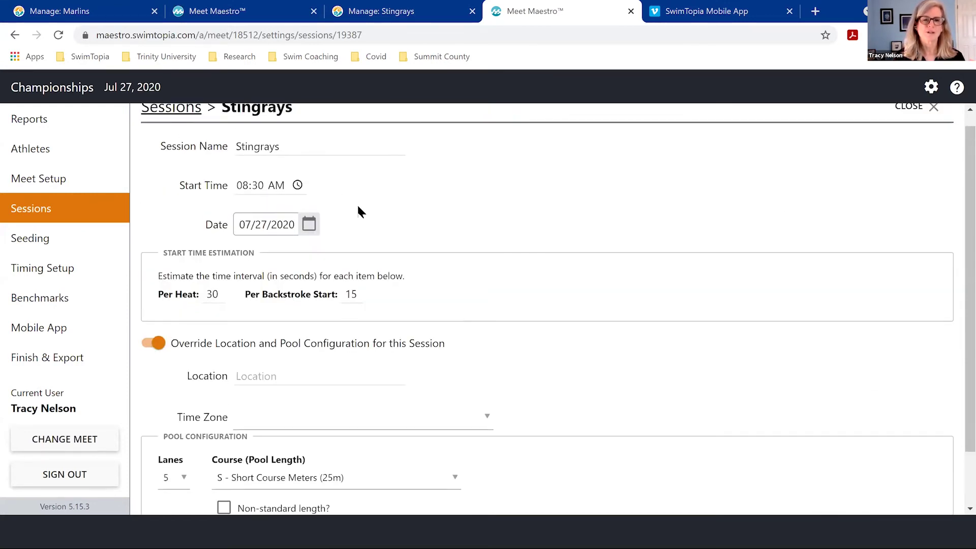
scroll(386, 251, down, 1)
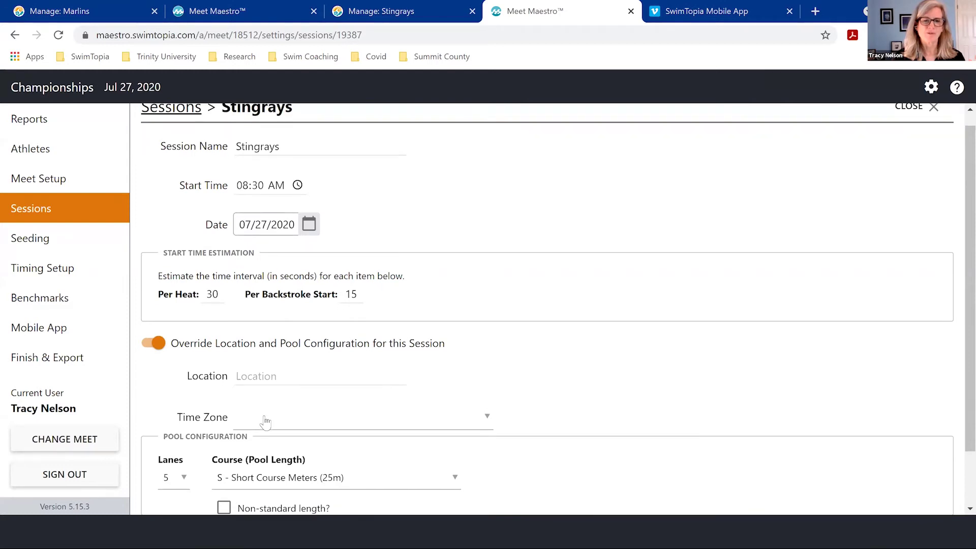
scroll(281, 325, down, 2)
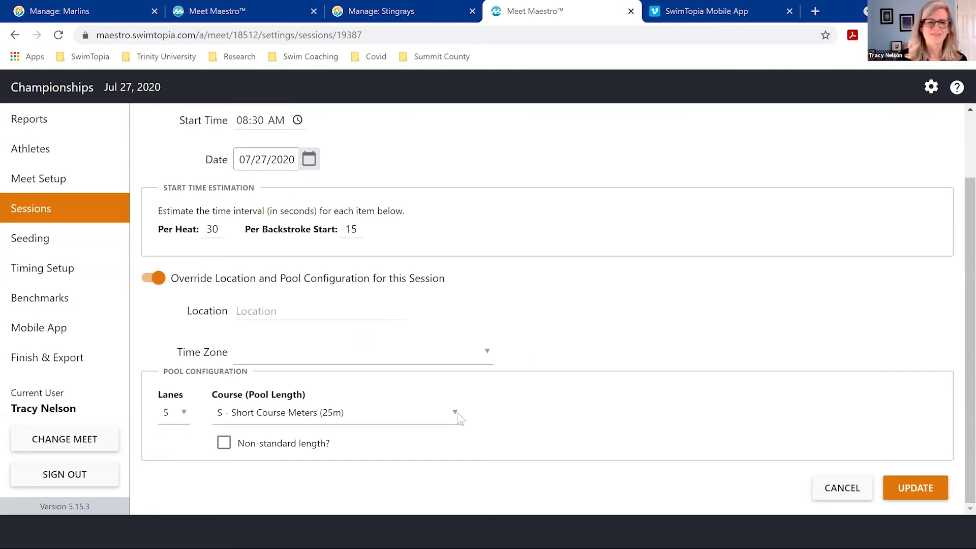
Mark the Stingrays pool as non-standard length to check the Course Correction Factor, and clear the option again
click(222, 443)
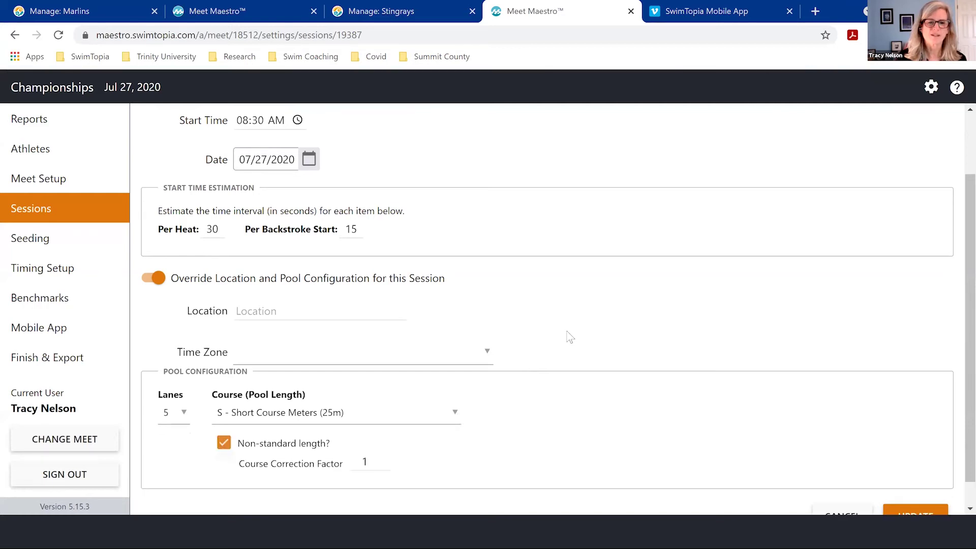
scroll(560, 327, down, 1)
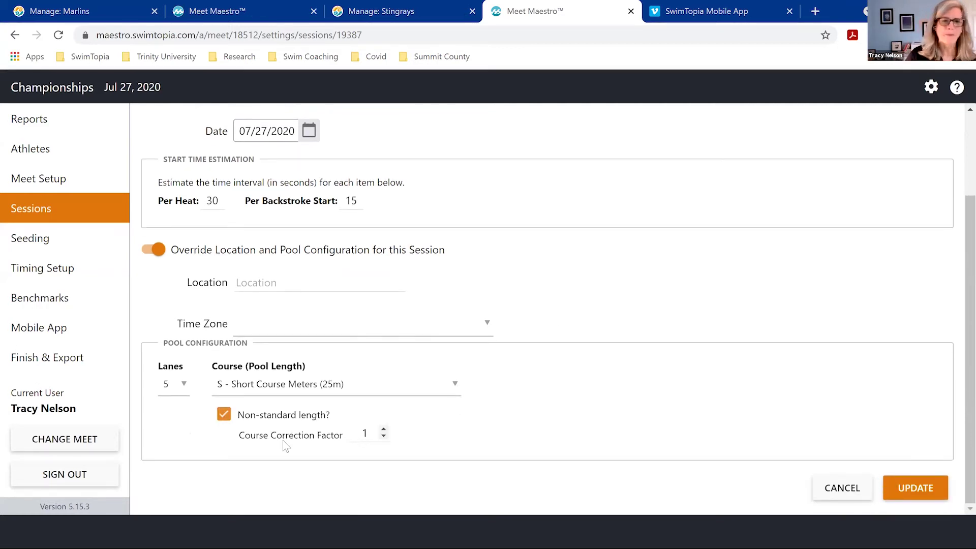
click(225, 416)
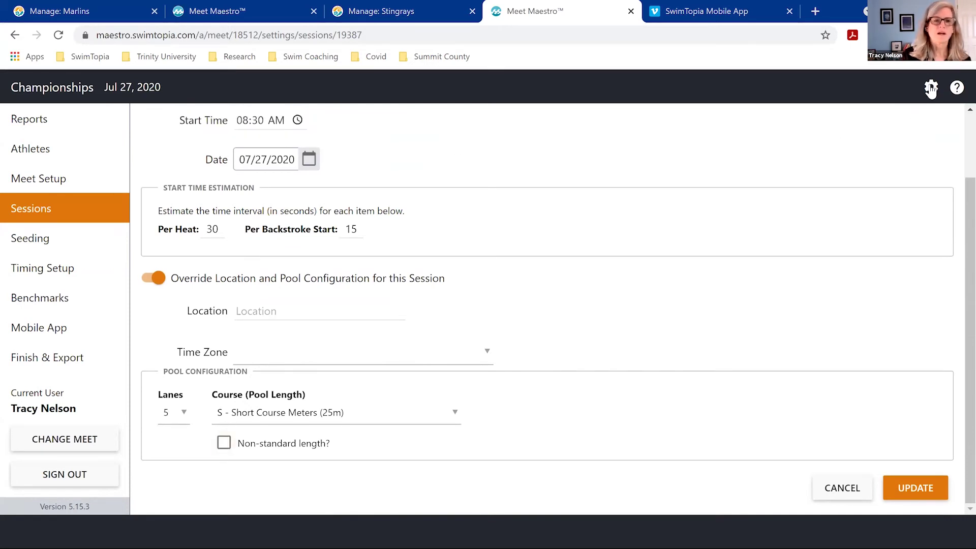
Open the post-meet Results report from the meet's reports
click(29, 120)
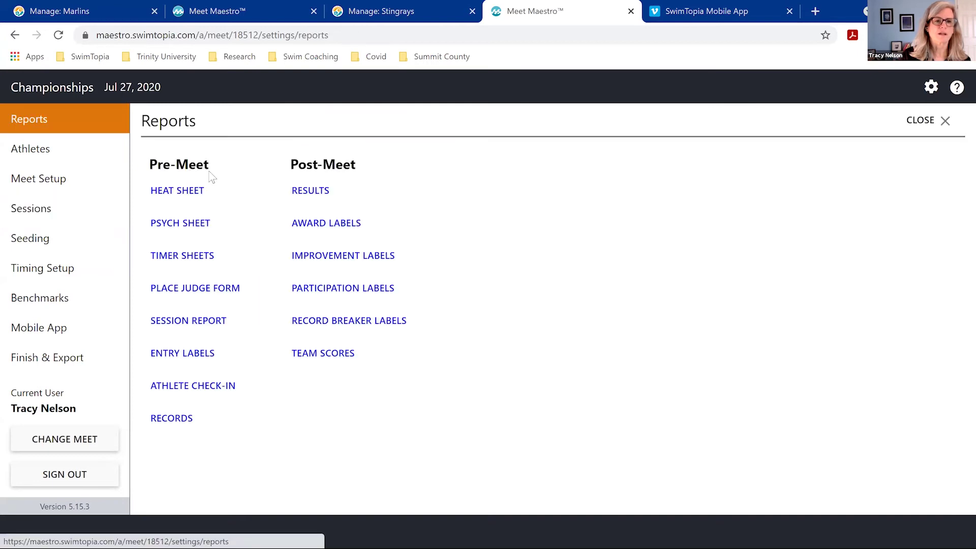
click(314, 194)
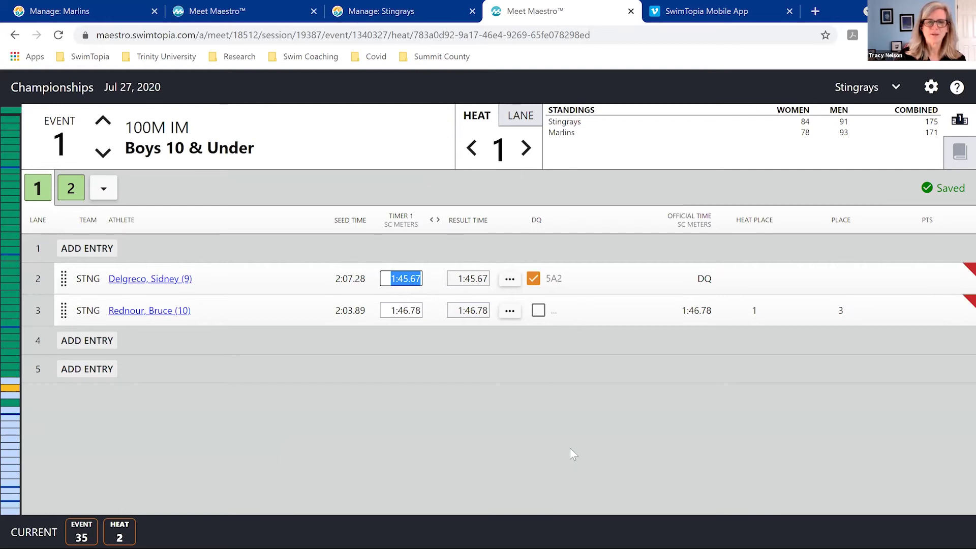
Lock out changes to the meet under Finish & Export and examine the results transfer for the linked Stingrays and Marlins meets
click(929, 90)
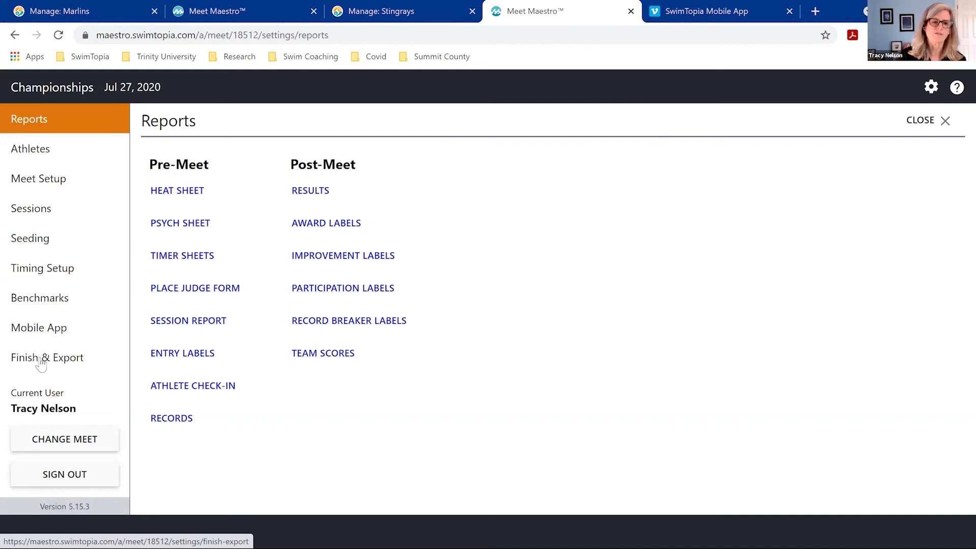
click(74, 357)
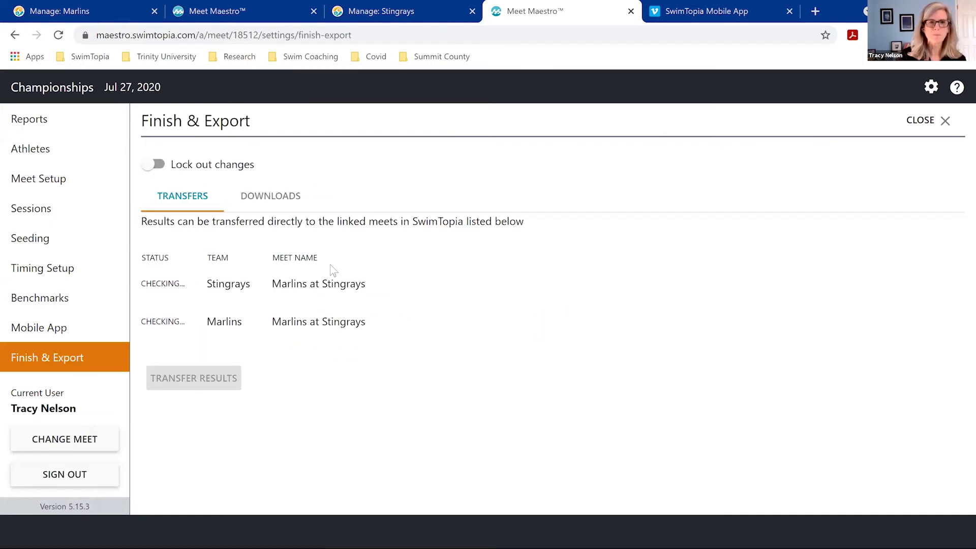
click(161, 164)
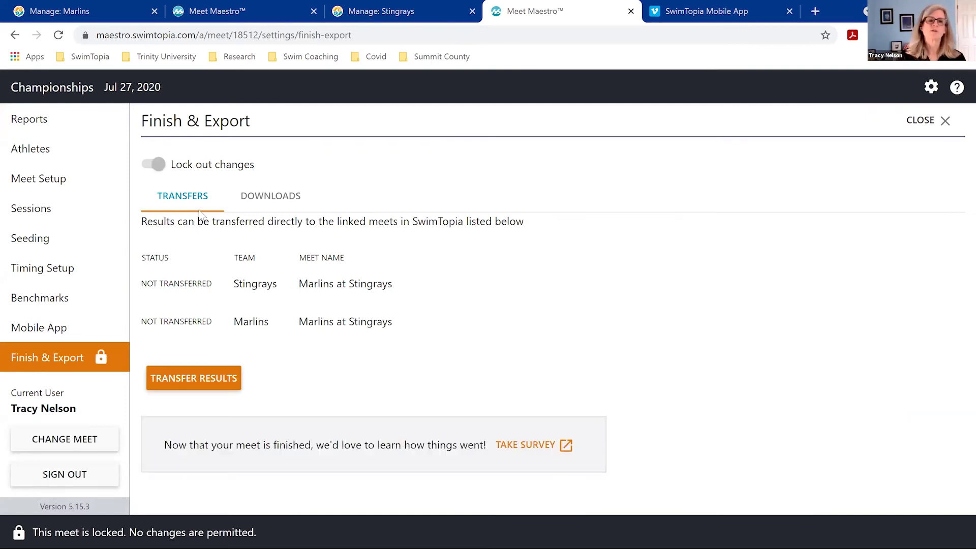
click(195, 381)
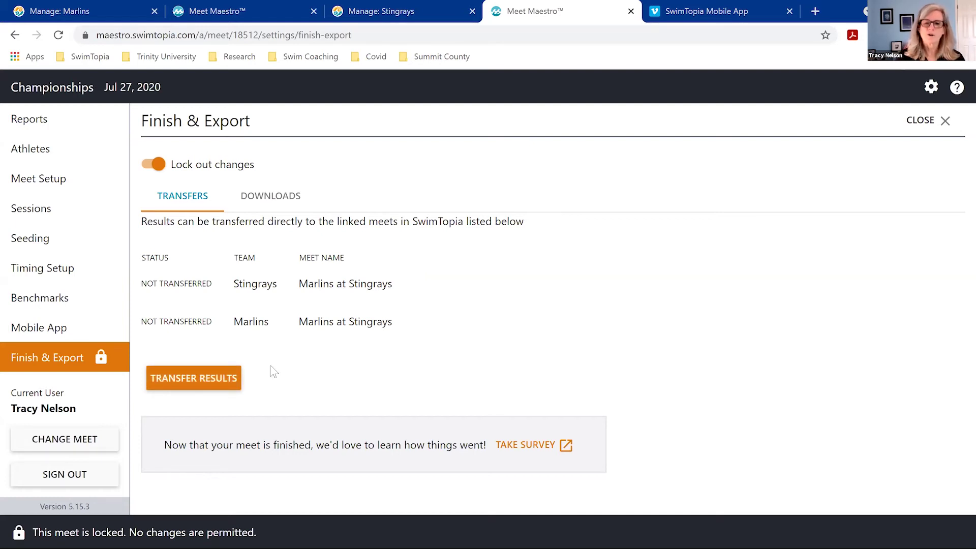
click(238, 378)
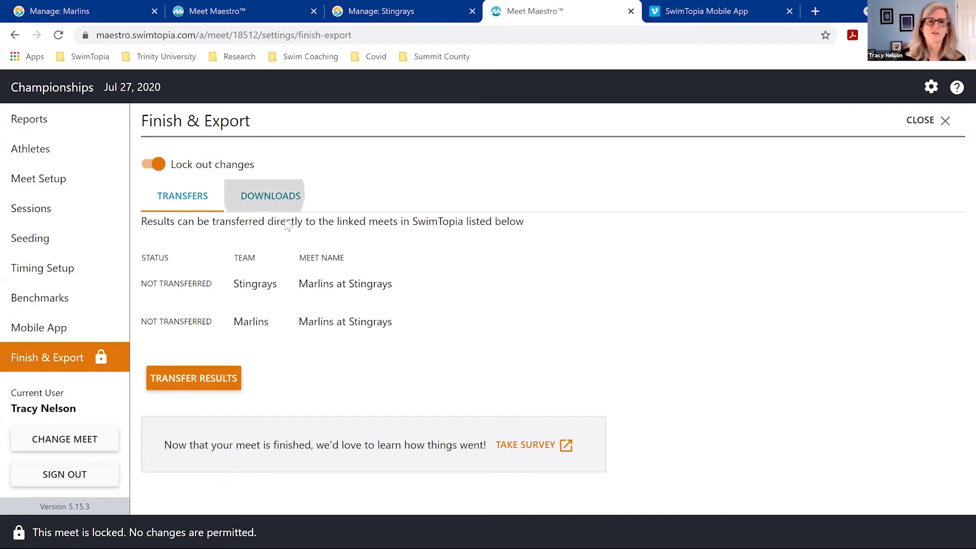
Review the download options for a new export file, including export type, export format, team and session
click(284, 194)
click(377, 287)
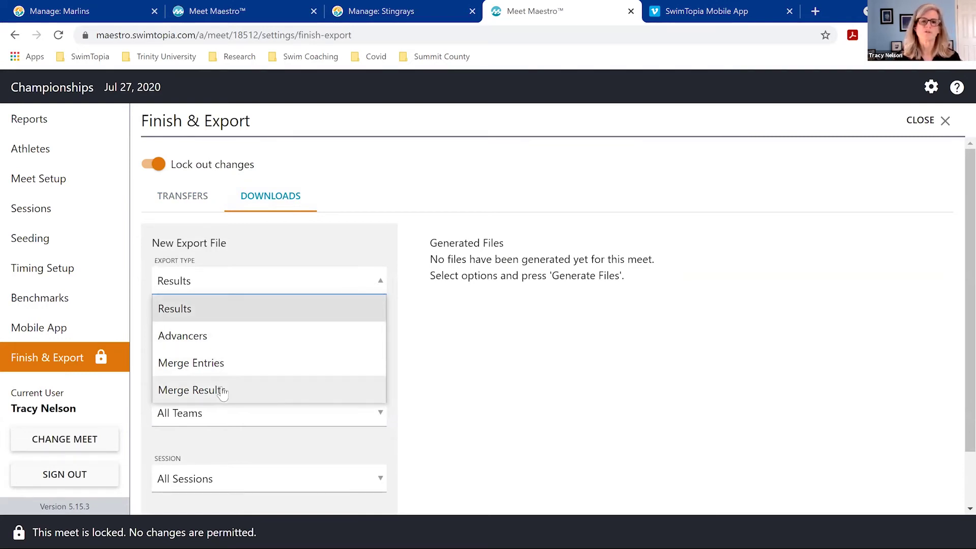
click(428, 351)
click(342, 355)
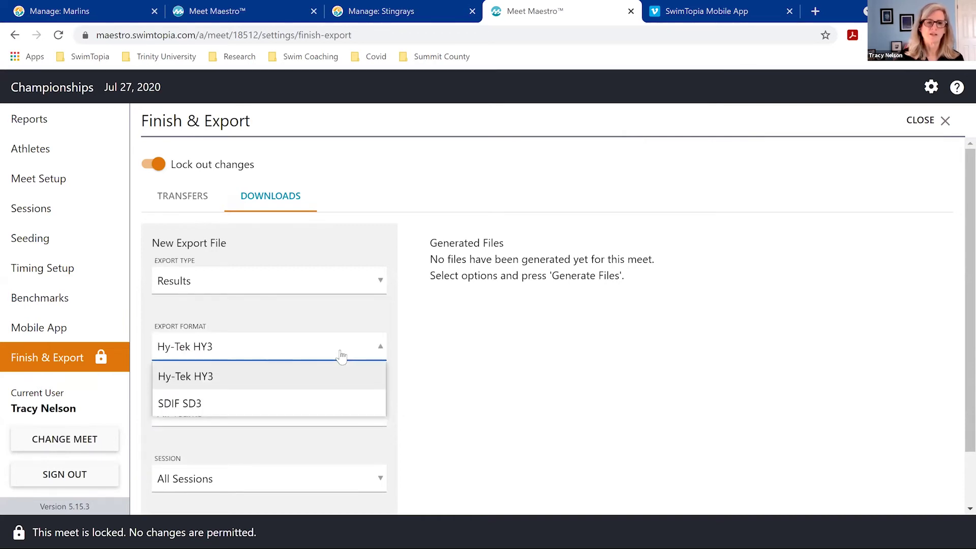
click(384, 351)
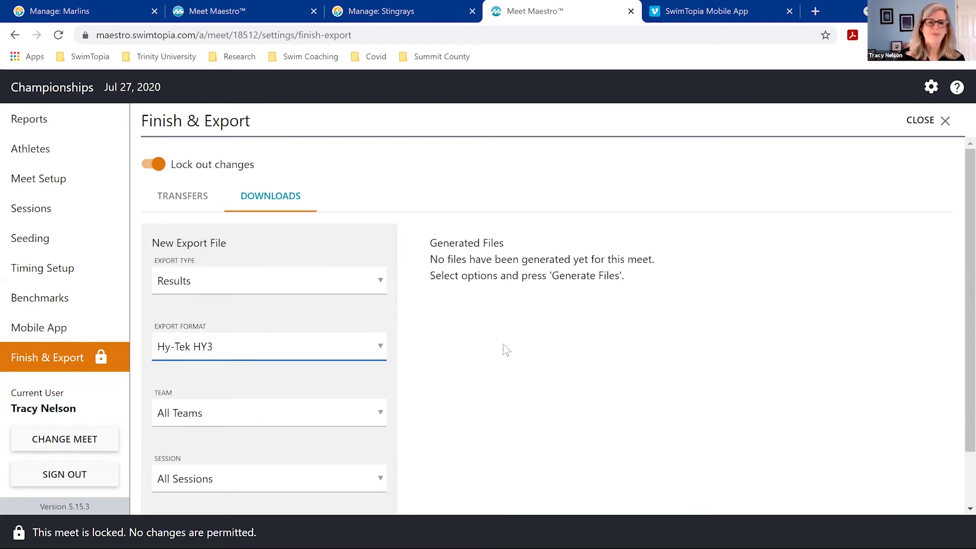
scroll(499, 348, down, 2)
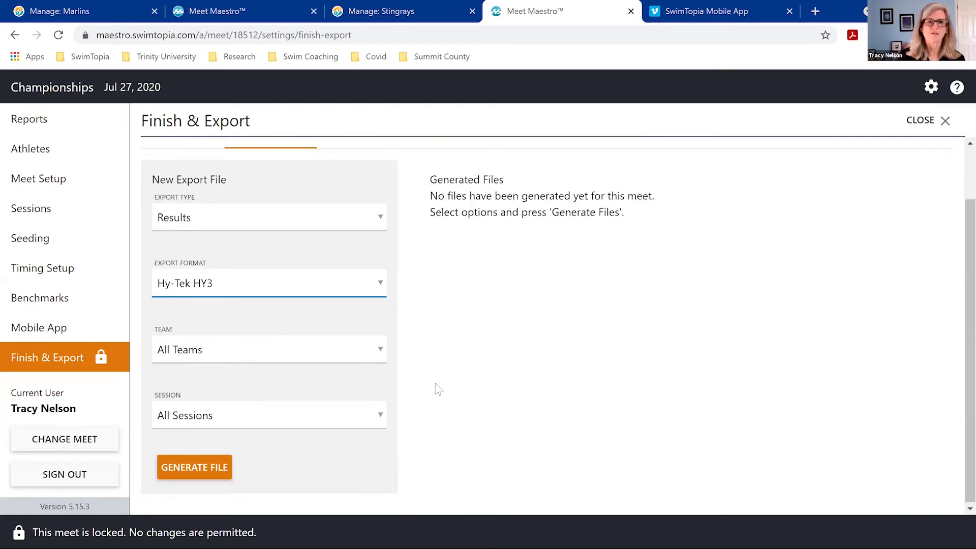
scroll(436, 387, up, 2)
Remove the lock on meet changes and leave the settings for the event view
click(155, 164)
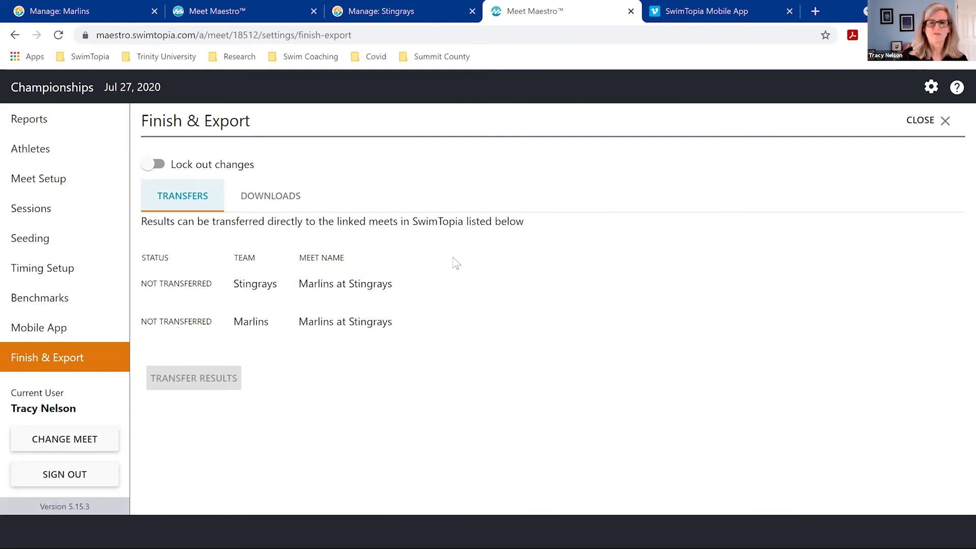
click(932, 92)
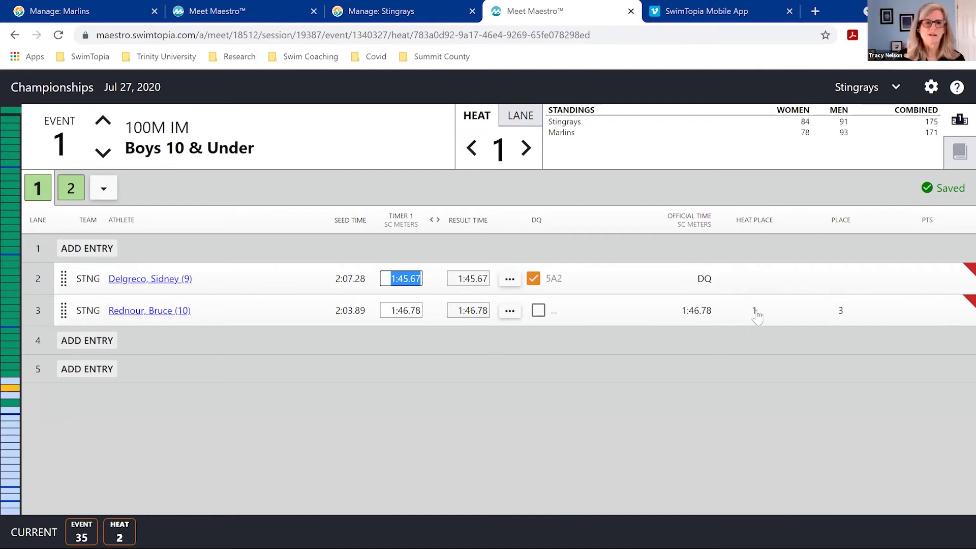
Open event 34, the Girls 7-8 25m Backstroke, and change the overall place for lane 2 to 1
click(12, 339)
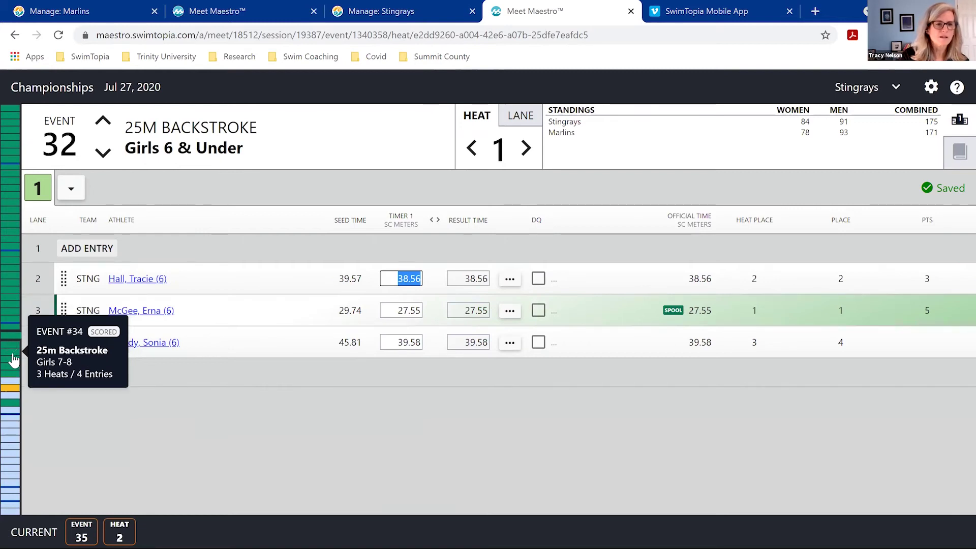
click(15, 358)
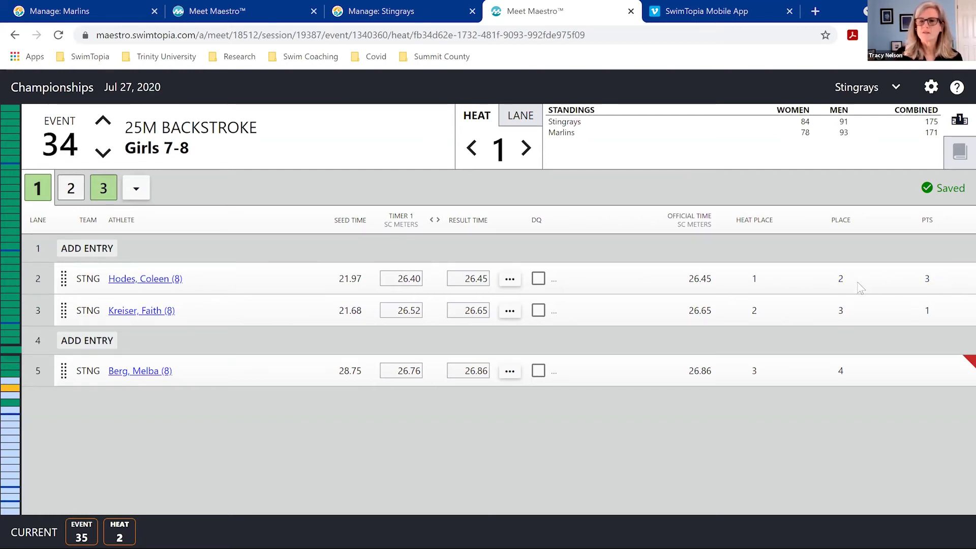
click(842, 277)
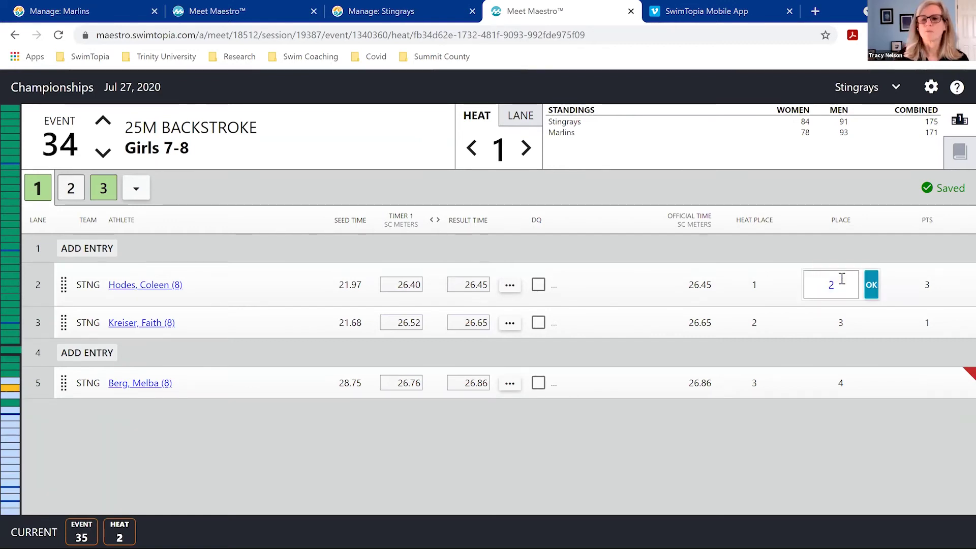
click(820, 291)
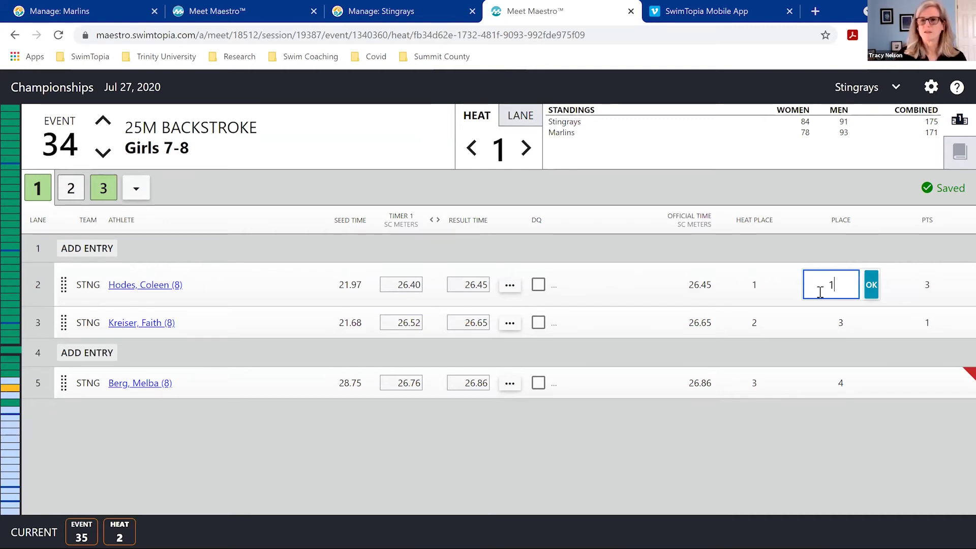
click(889, 298)
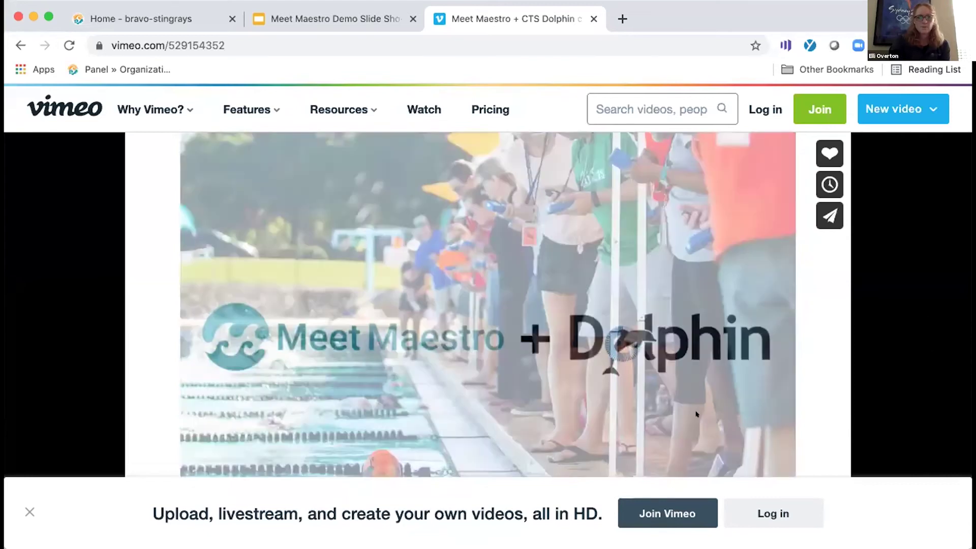
Dismiss the Vimeo sign-up banner and watch the Meet Maestro + CTS Dolphin video in full screen
scroll(690, 408, down, 7)
scroll(689, 408, up, 7)
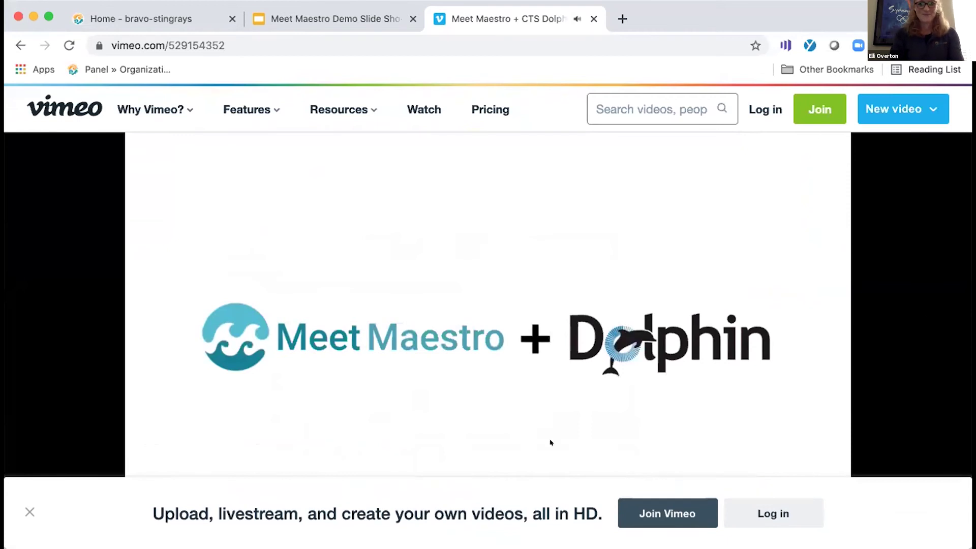
scroll(48, 513, down, 2)
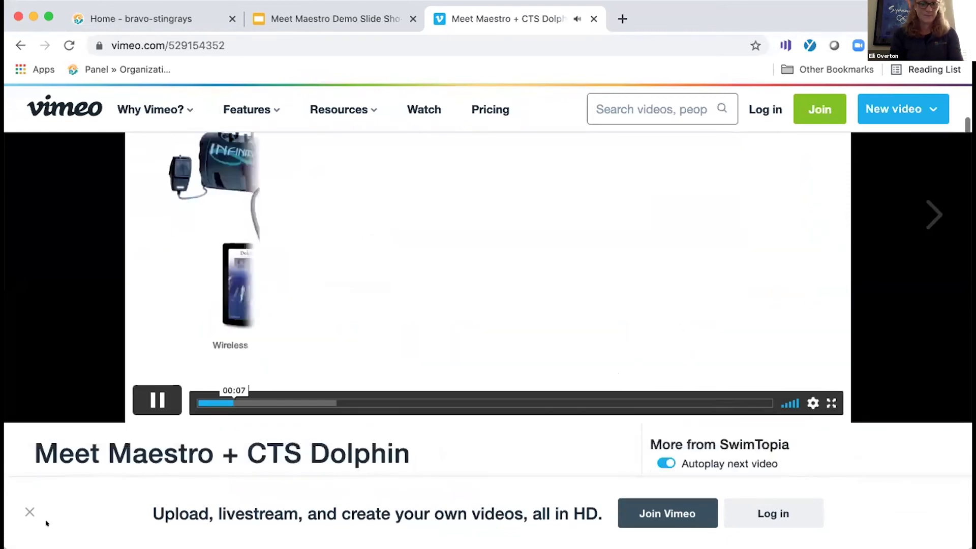
click(29, 511)
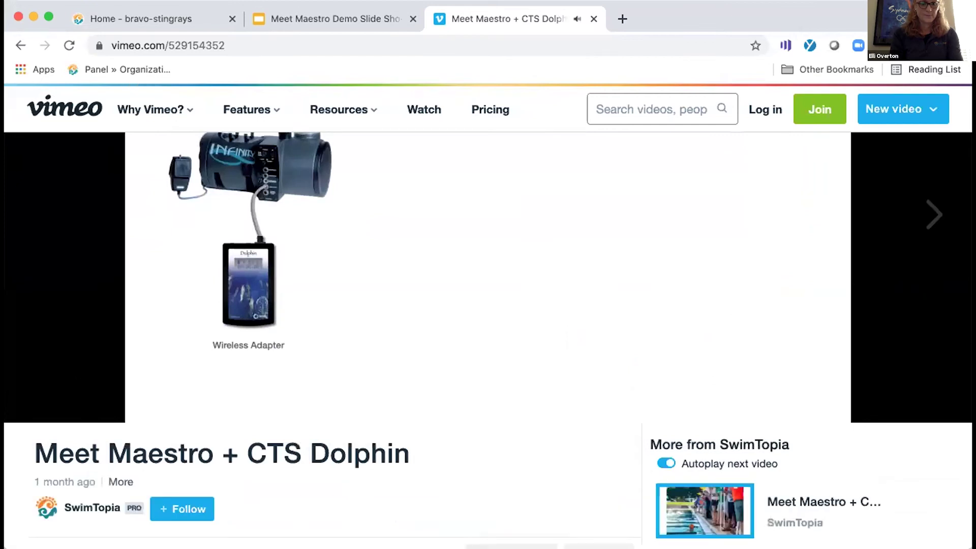
scroll(488, 330, up, 1)
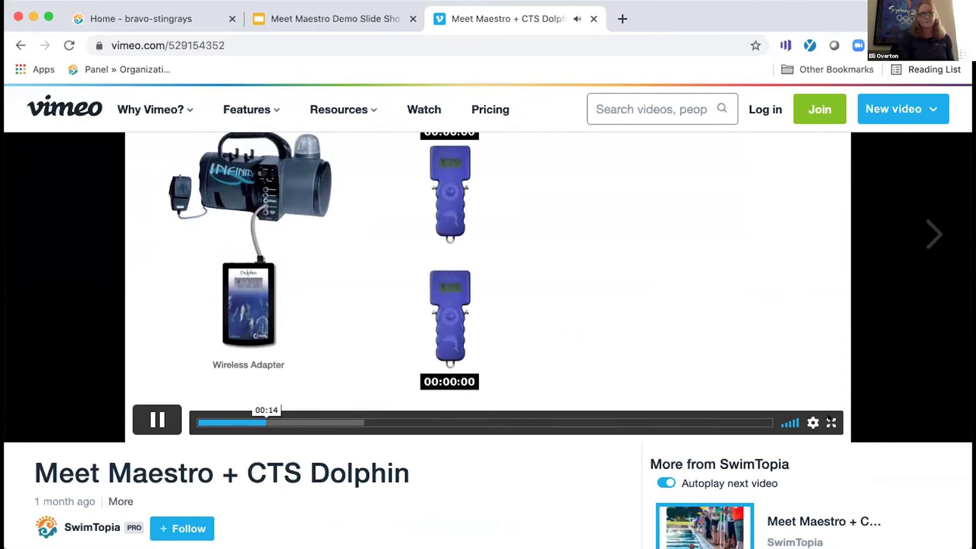
click(830, 422)
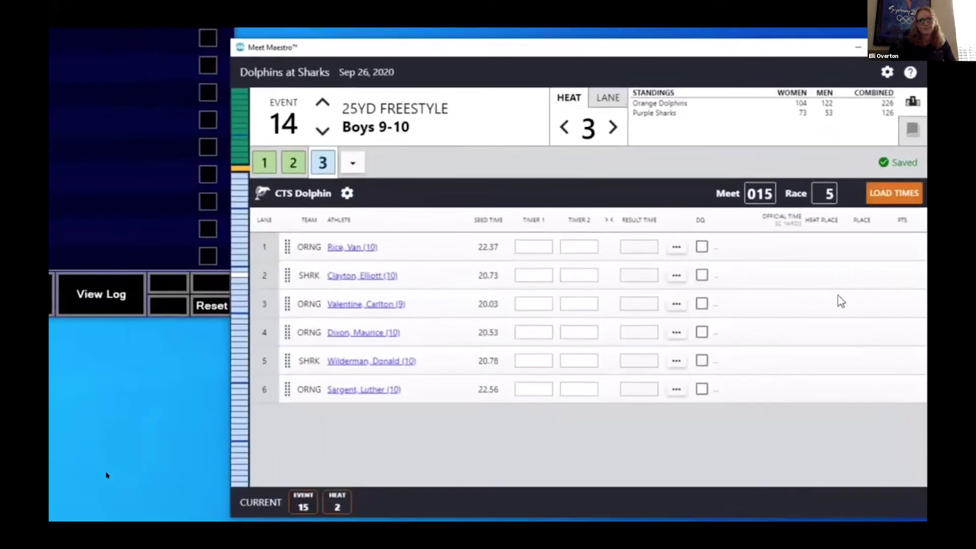
click(897, 197)
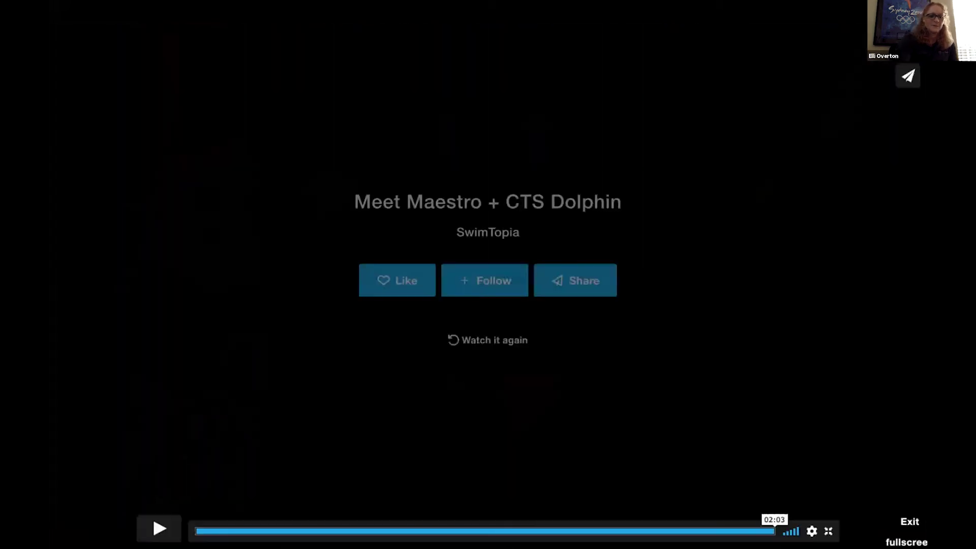
key(space)
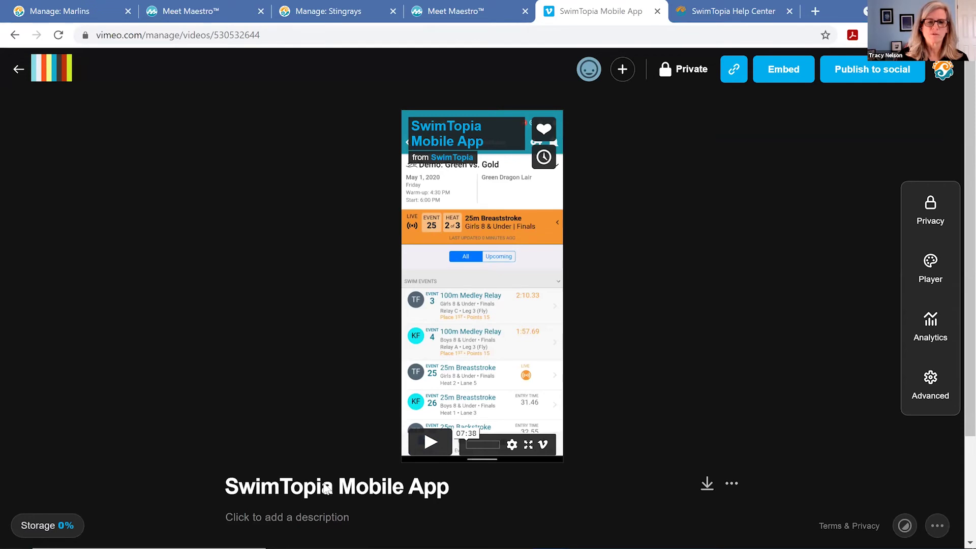
Play the SwimTopia Mobile App video and reposition the floating meeting panel beside it
click(389, 466)
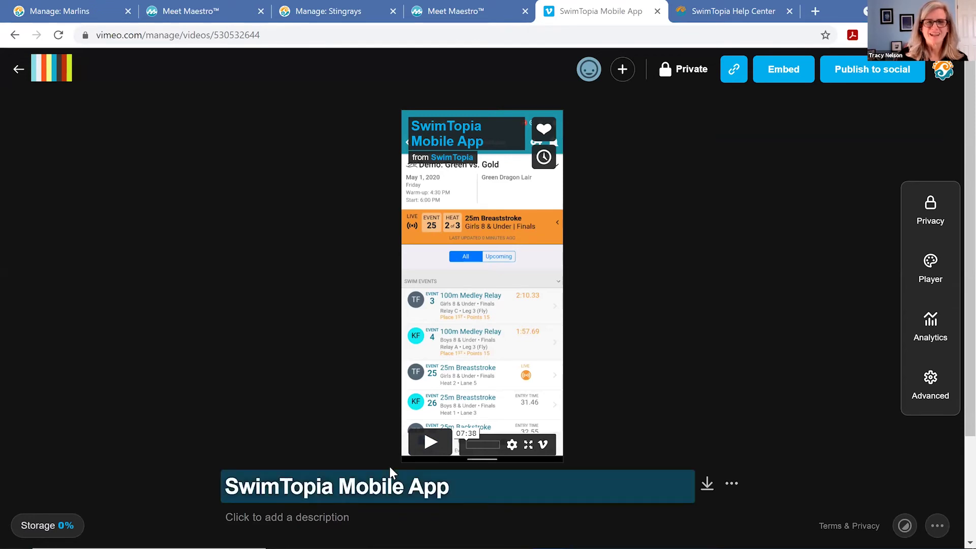
click(504, 414)
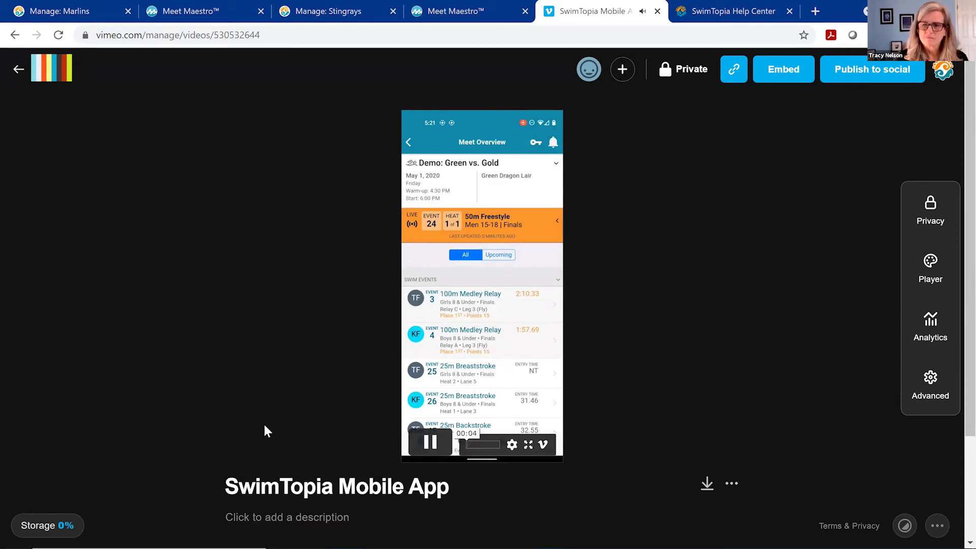
click(744, 511)
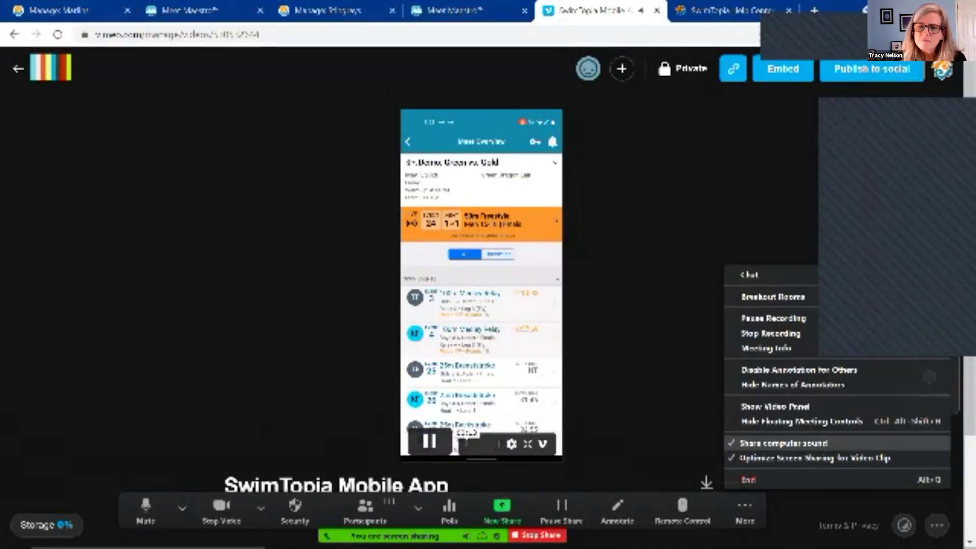
key(Escape)
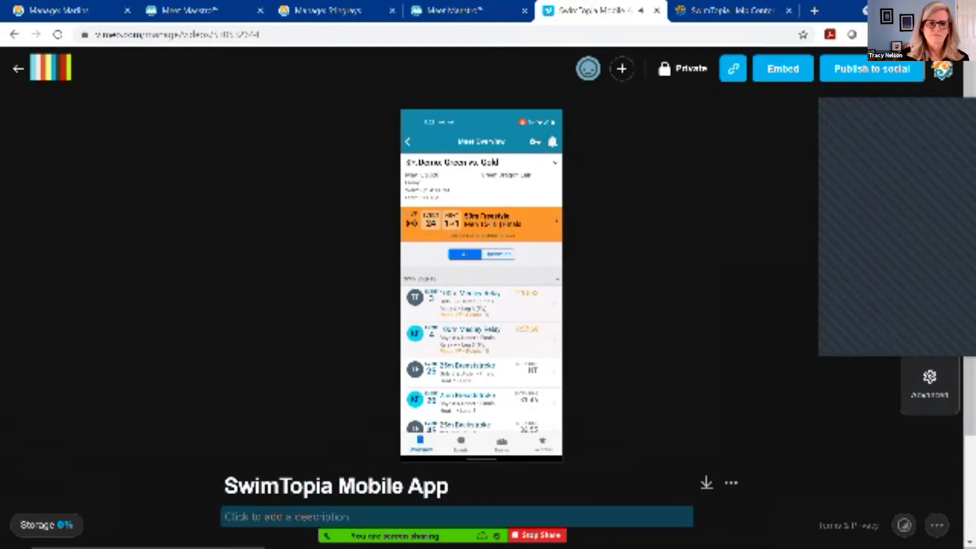
mouse_move(415, 535)
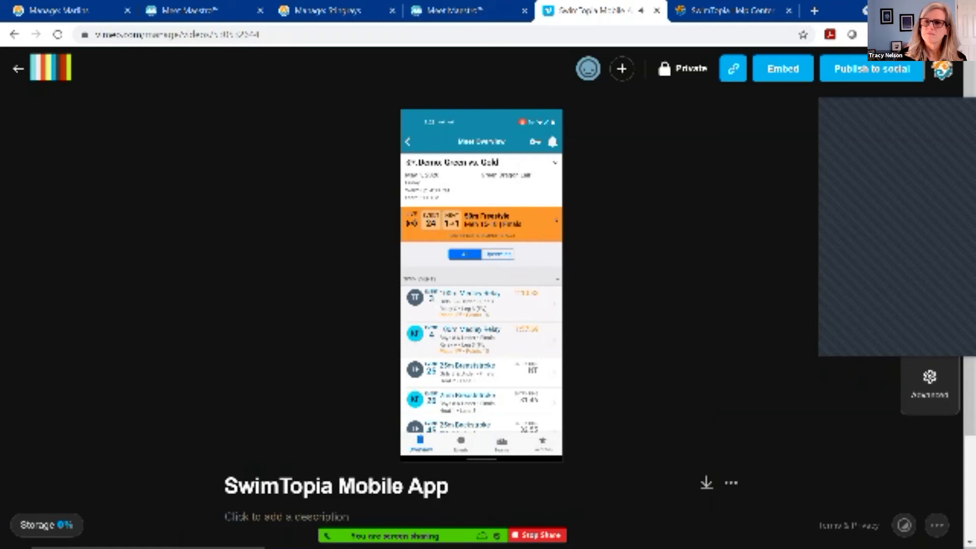
drag(895, 104, 851, 50)
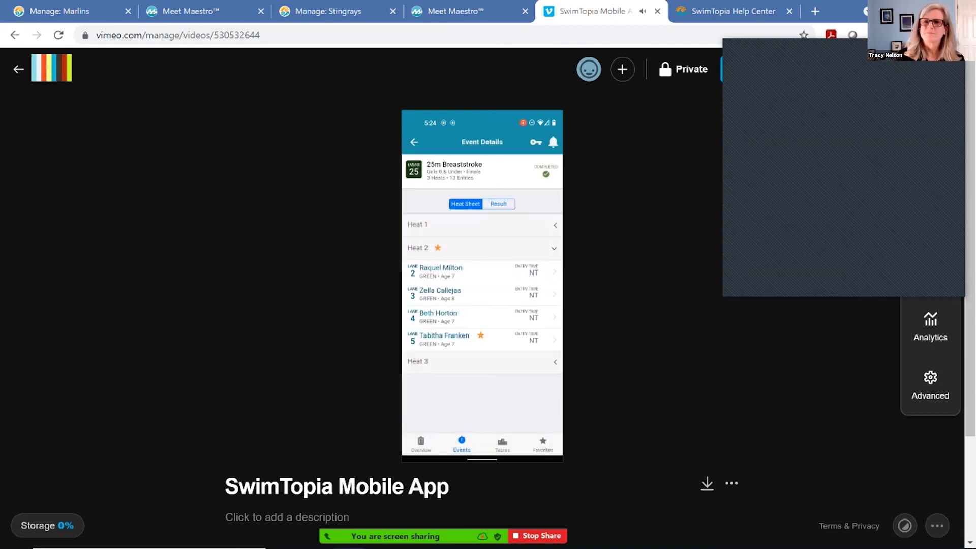
mouse_move(844, 46)
mouse_down()
mouse_move(862, 214)
mouse_move(920, 211)
mouse_up()
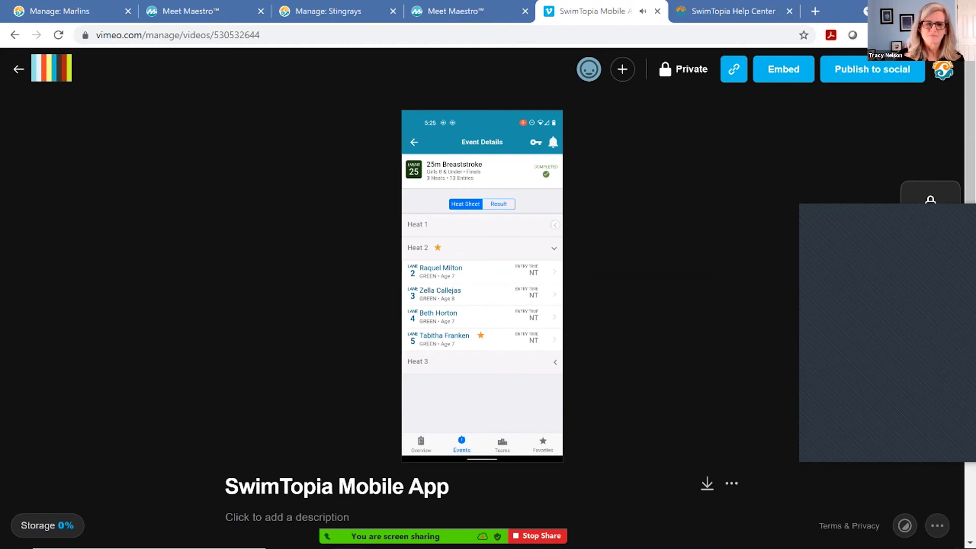
drag(920, 211, 831, 302)
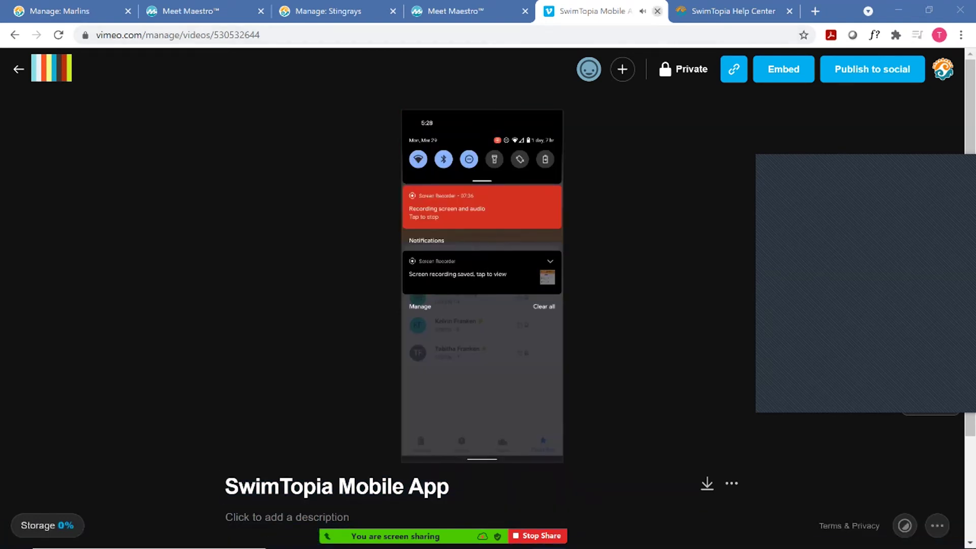
Close the mobile app video and open the Meet Maestro – Manage Your Meets category in the SwimTopia Help Center
click(657, 10)
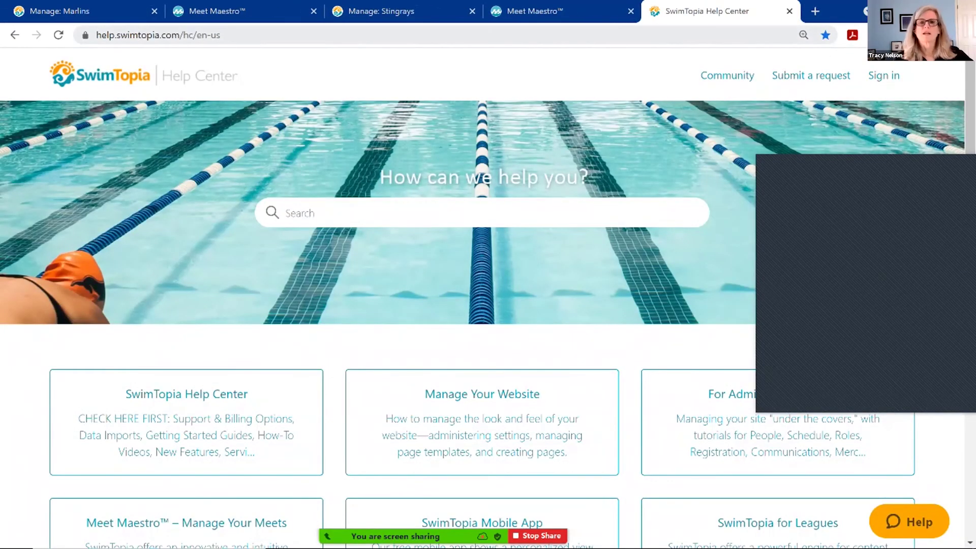
click(534, 11)
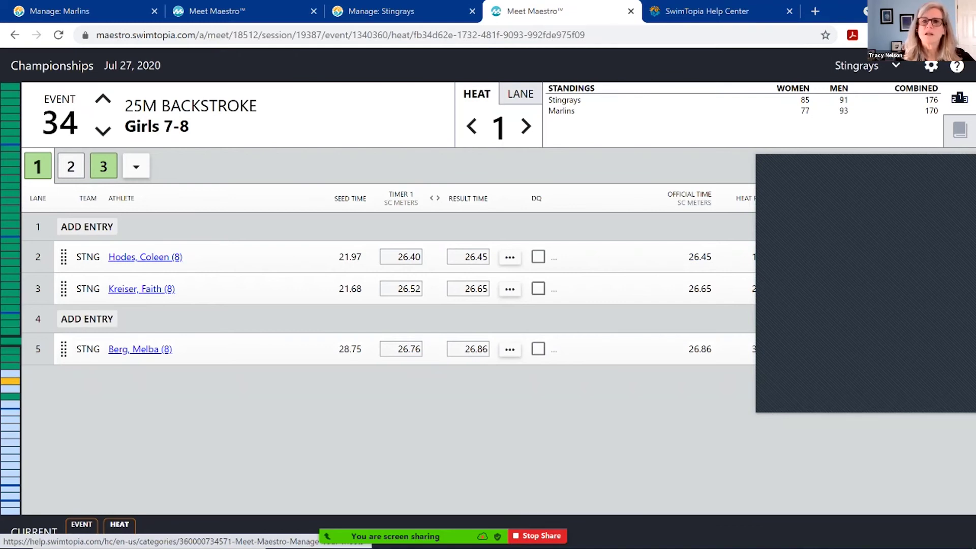
key(ctrl+Tab)
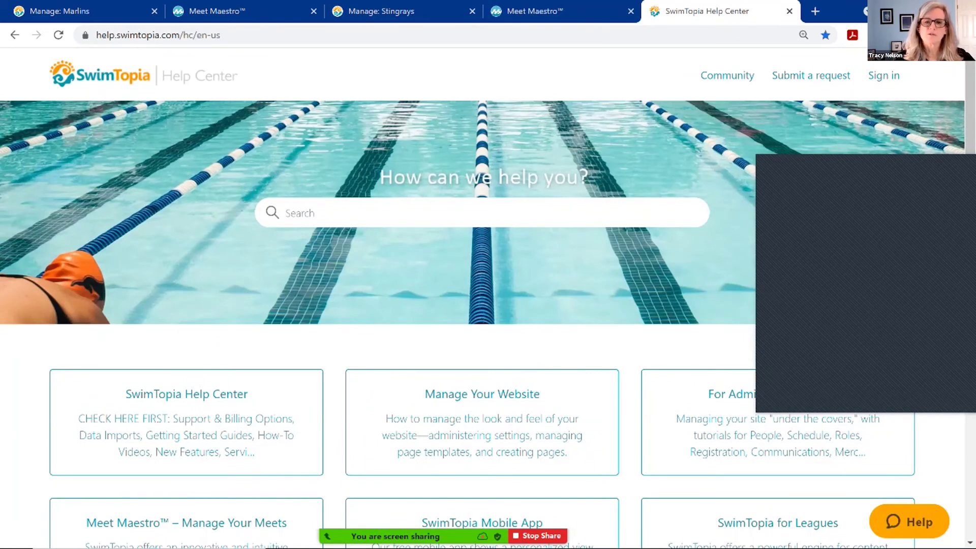
scroll(483, 305, down, 2)
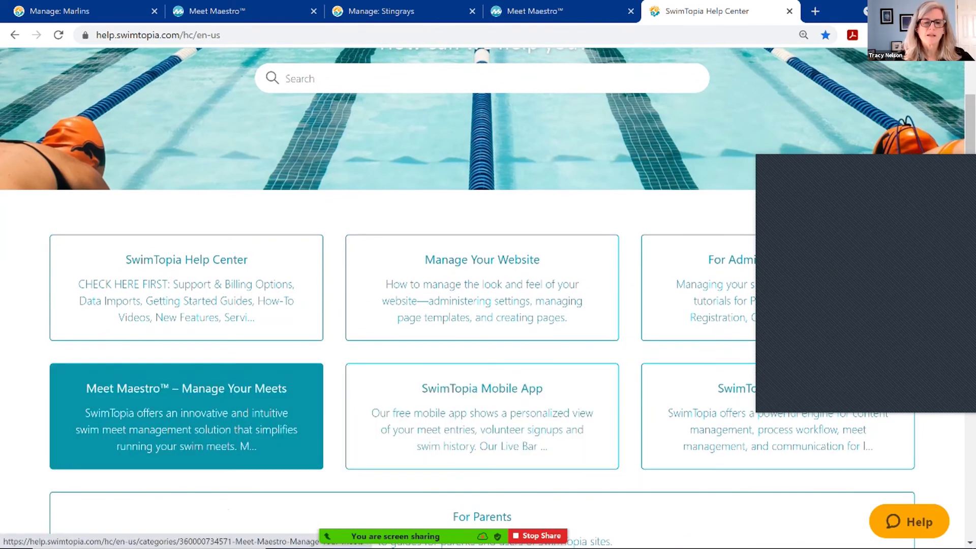
click(186, 406)
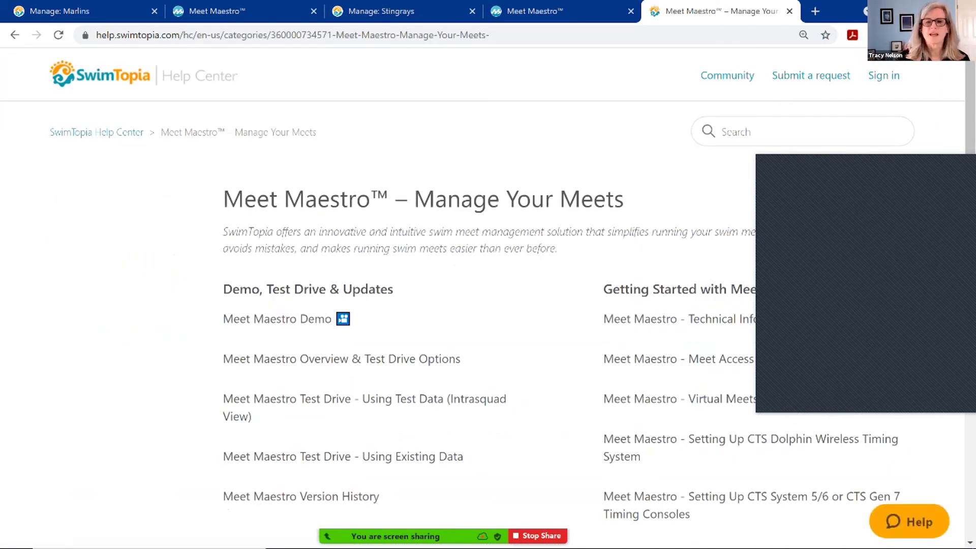
scroll(481, 284, down, 1)
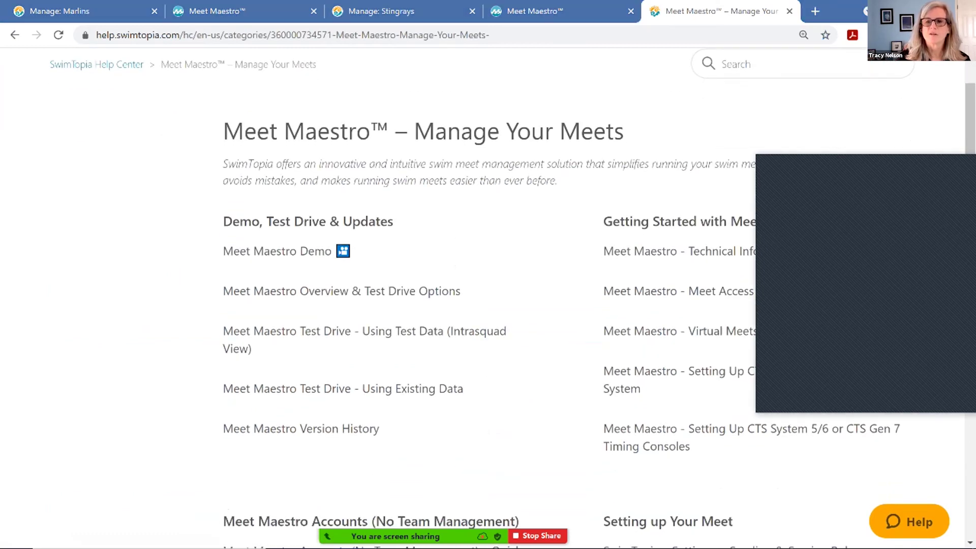
View the CTS Dolphin Wireless Timing System setup article, return to the category and browse its articles on accounts and meet setup
drag(813, 162, 937, 358)
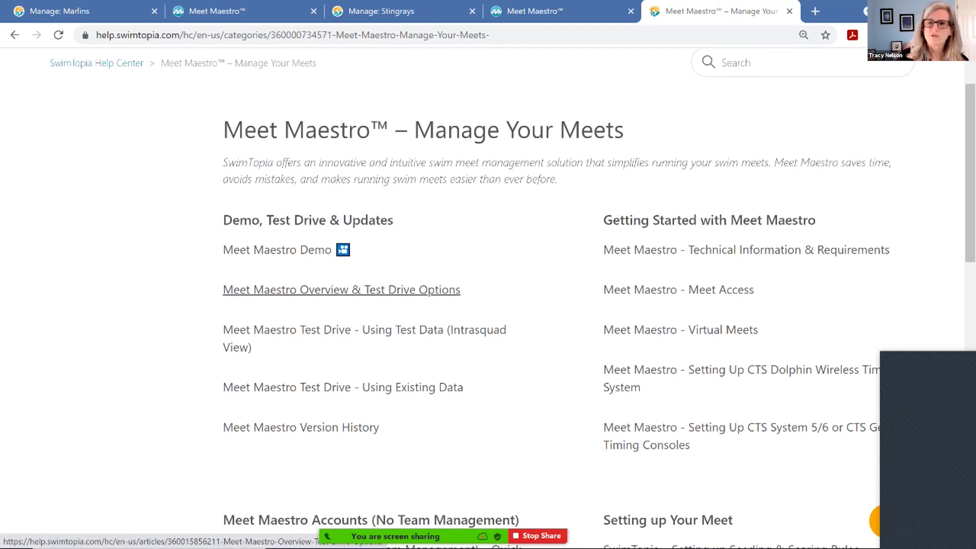
scroll(488, 299, down, 1)
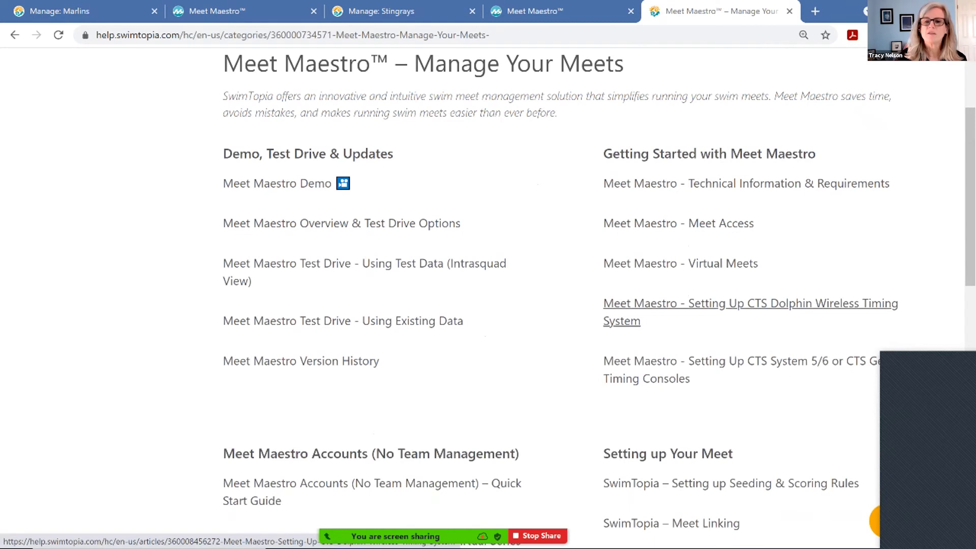
click(721, 303)
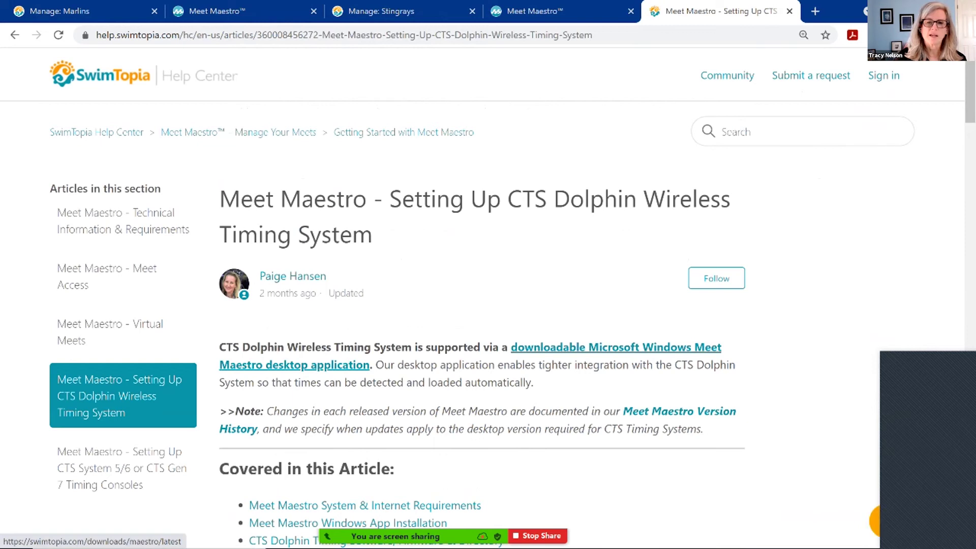
key(alt+Left)
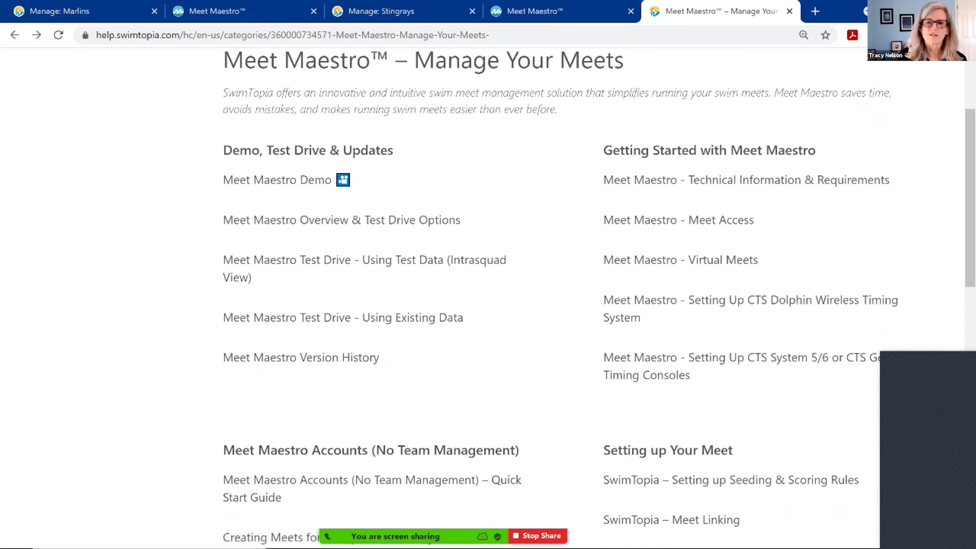
scroll(508, 305, down, 5)
scroll(508, 305, down, 4)
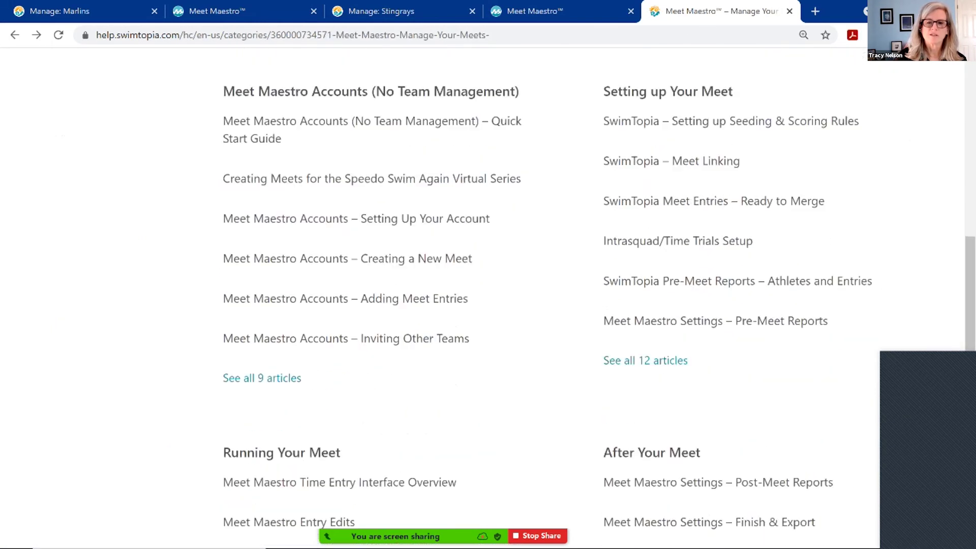
scroll(508, 305, up, 10)
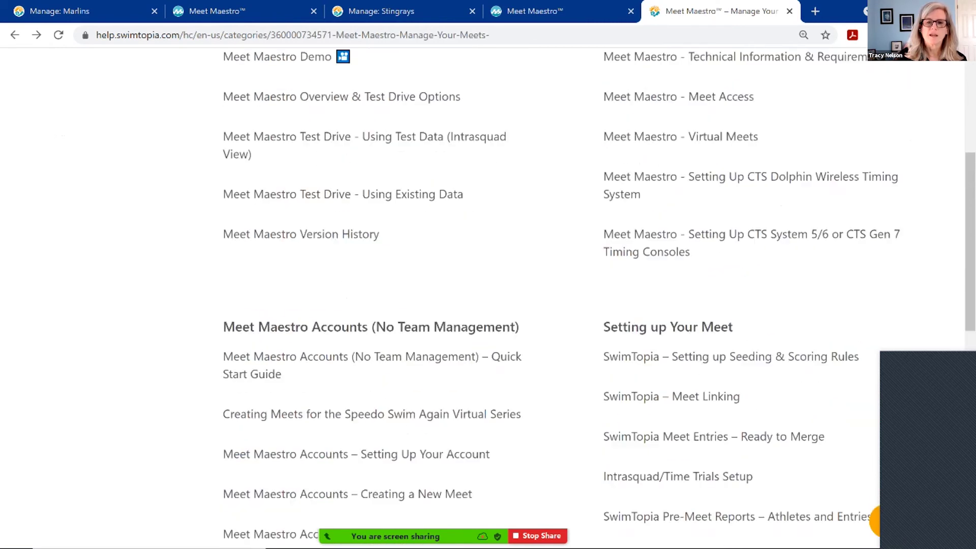
scroll(508, 305, up, 1)
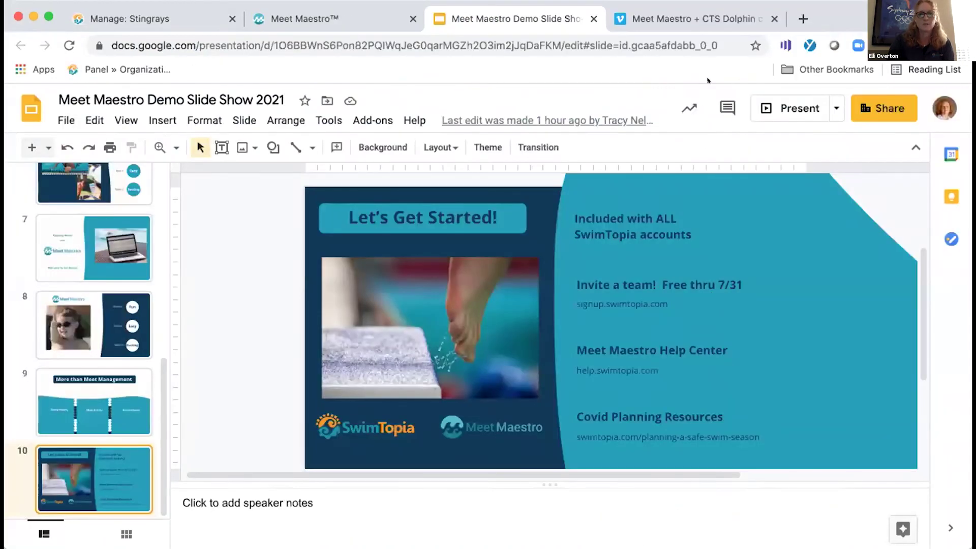
Present the Meet Maestro Demo Slide Show from the "Let's Get Started!" slide
click(759, 102)
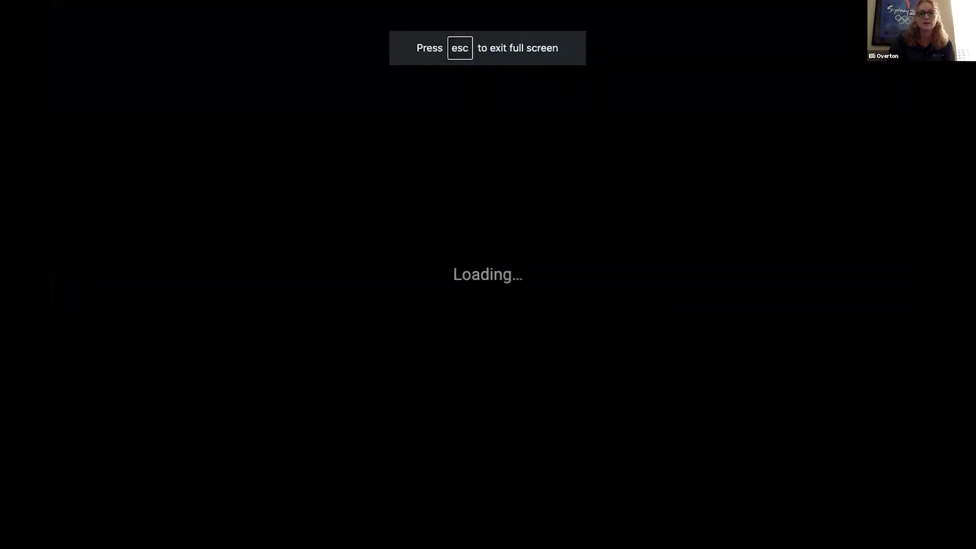
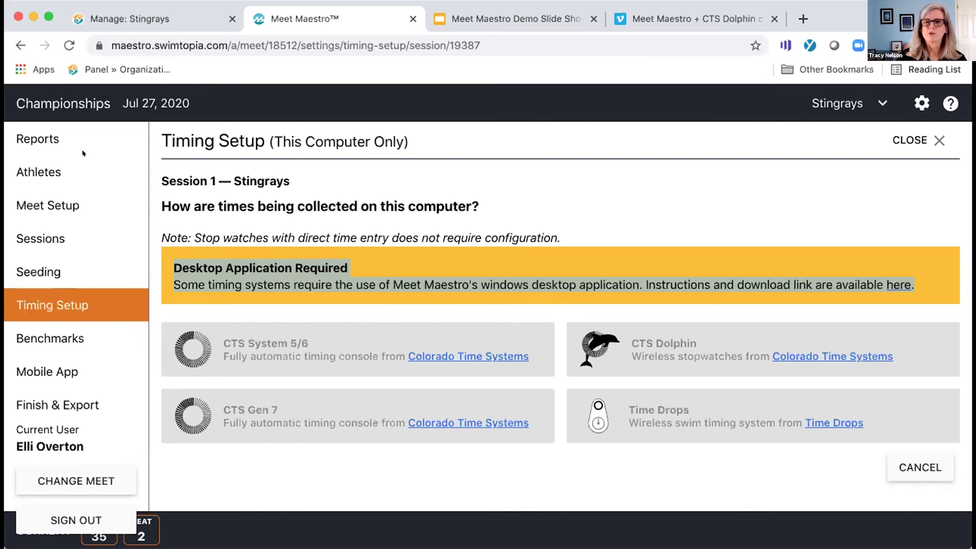
Leave Timing Setup and, in event 1 heat 1, move the lane 2 athlete to lane 1 and the lane 3 athlete to lane 2
click(929, 140)
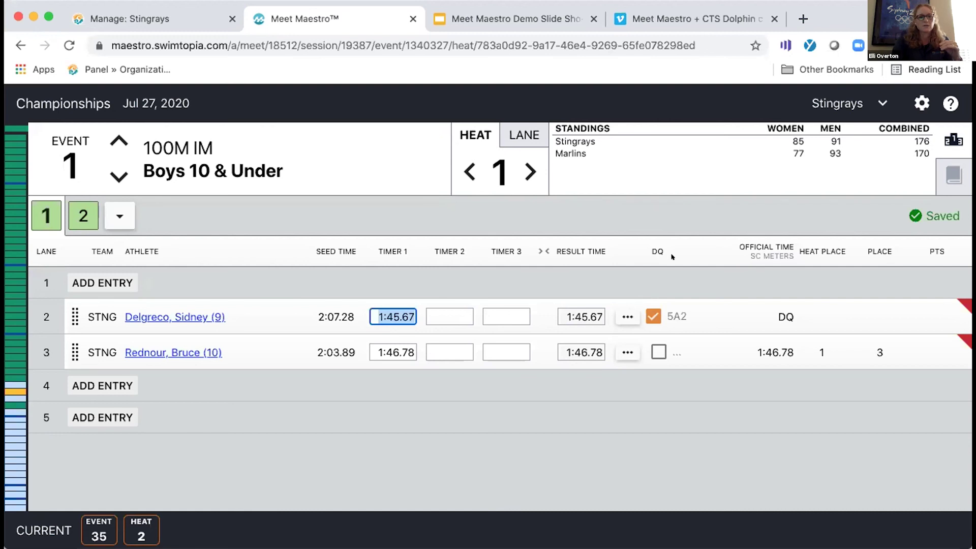
click(345, 162)
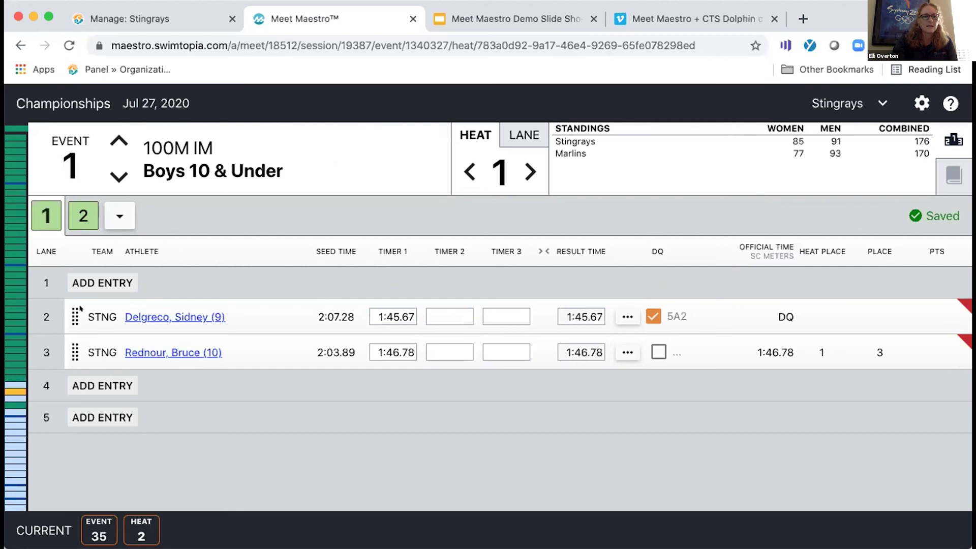
drag(70, 310, 70, 288)
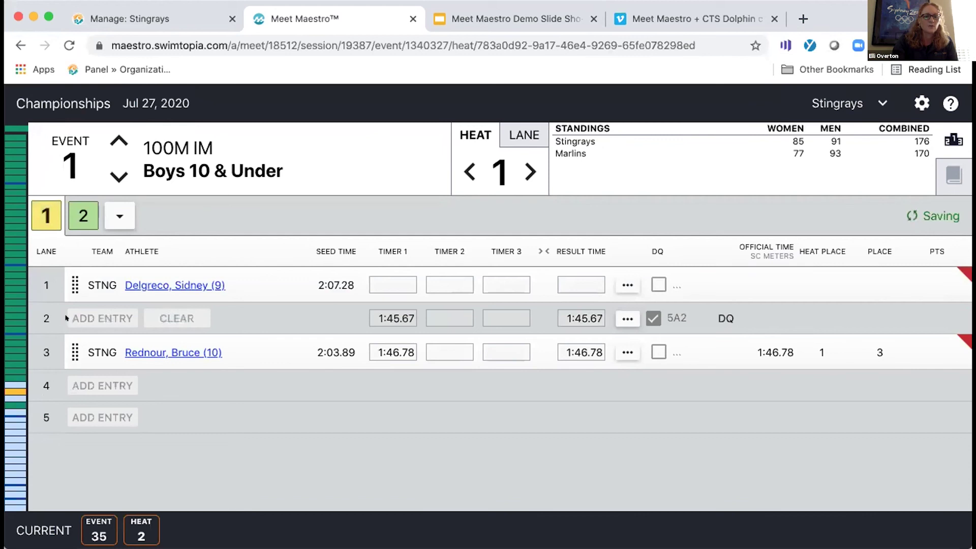
drag(68, 332, 66, 356)
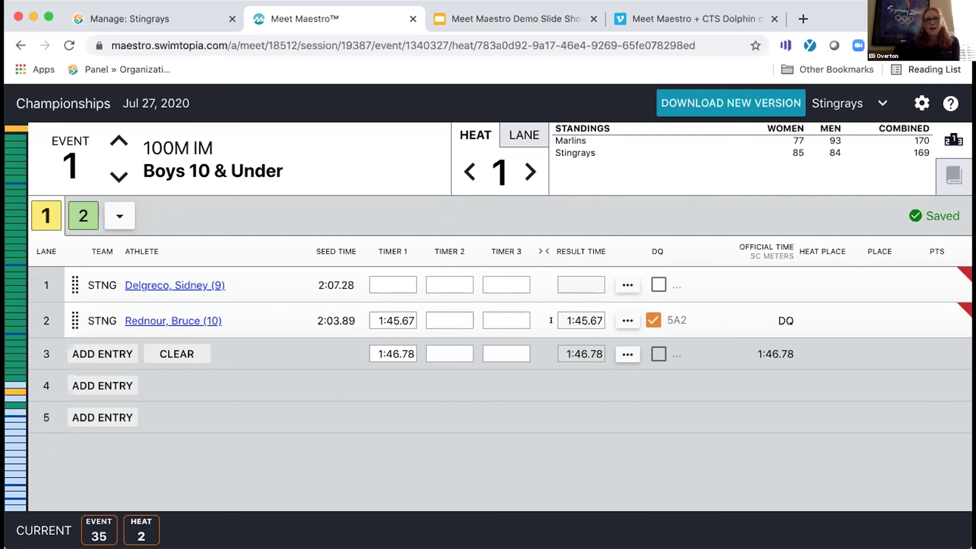
Open the downloads under Finish & Export and set the new export file's type to Merge Results
click(919, 102)
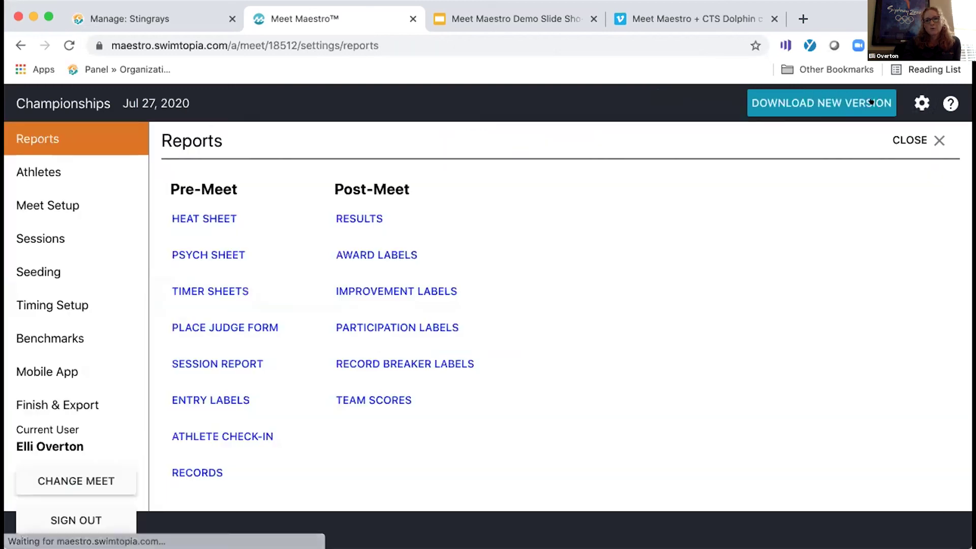
click(50, 396)
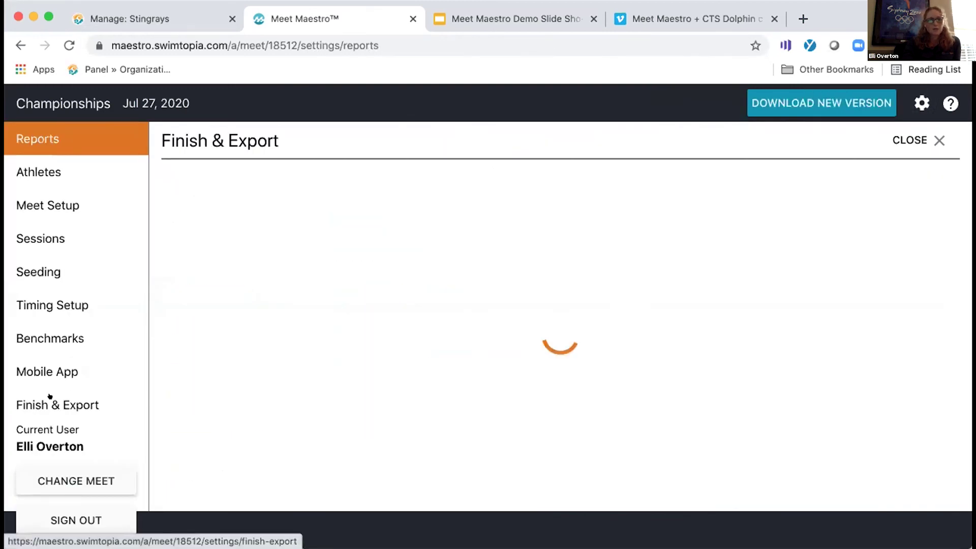
click(312, 220)
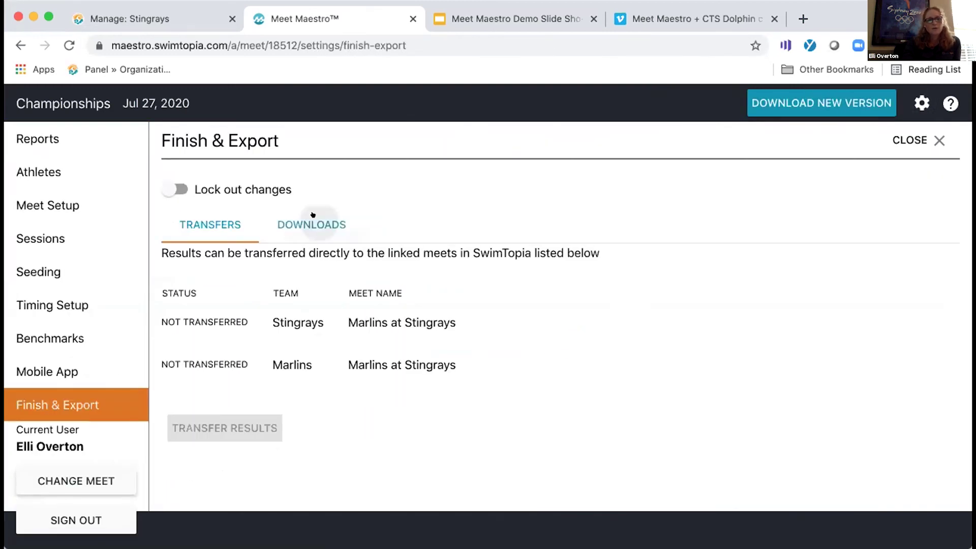
scroll(308, 328, down, 1)
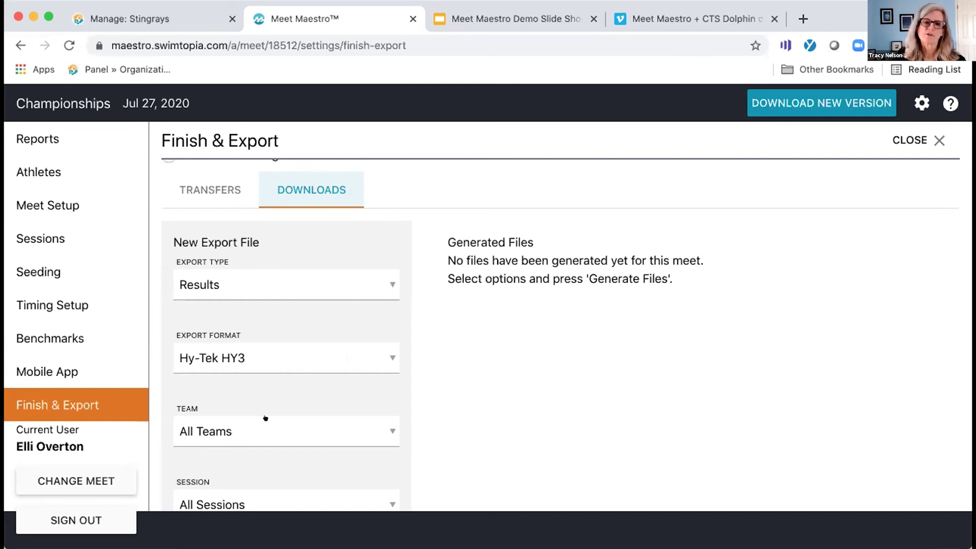
click(340, 348)
click(338, 276)
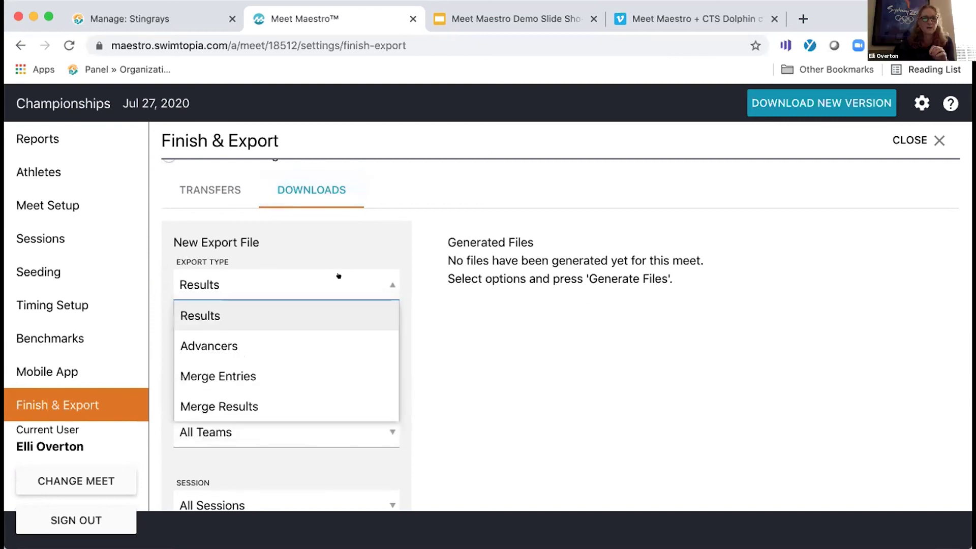
click(277, 396)
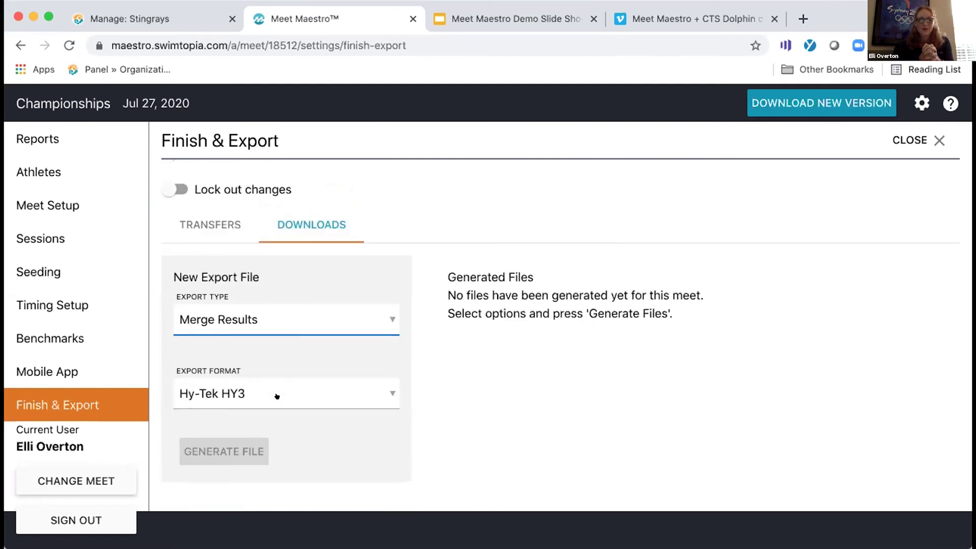